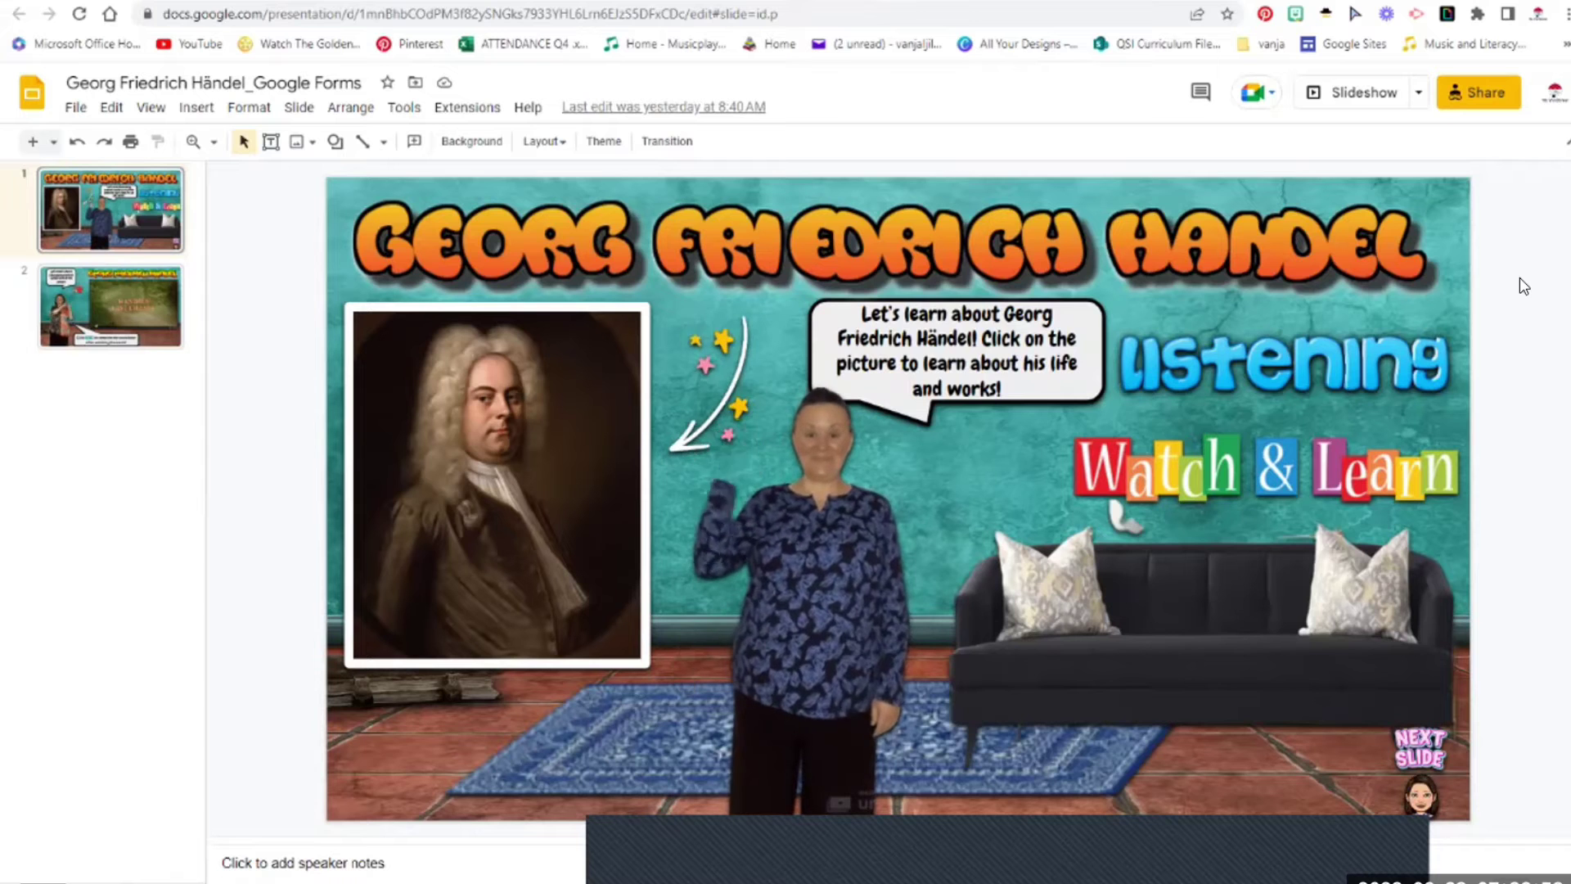
Review slide 2's HERE link on the lesson deck and the quiz copy's second slide
click(74, 310)
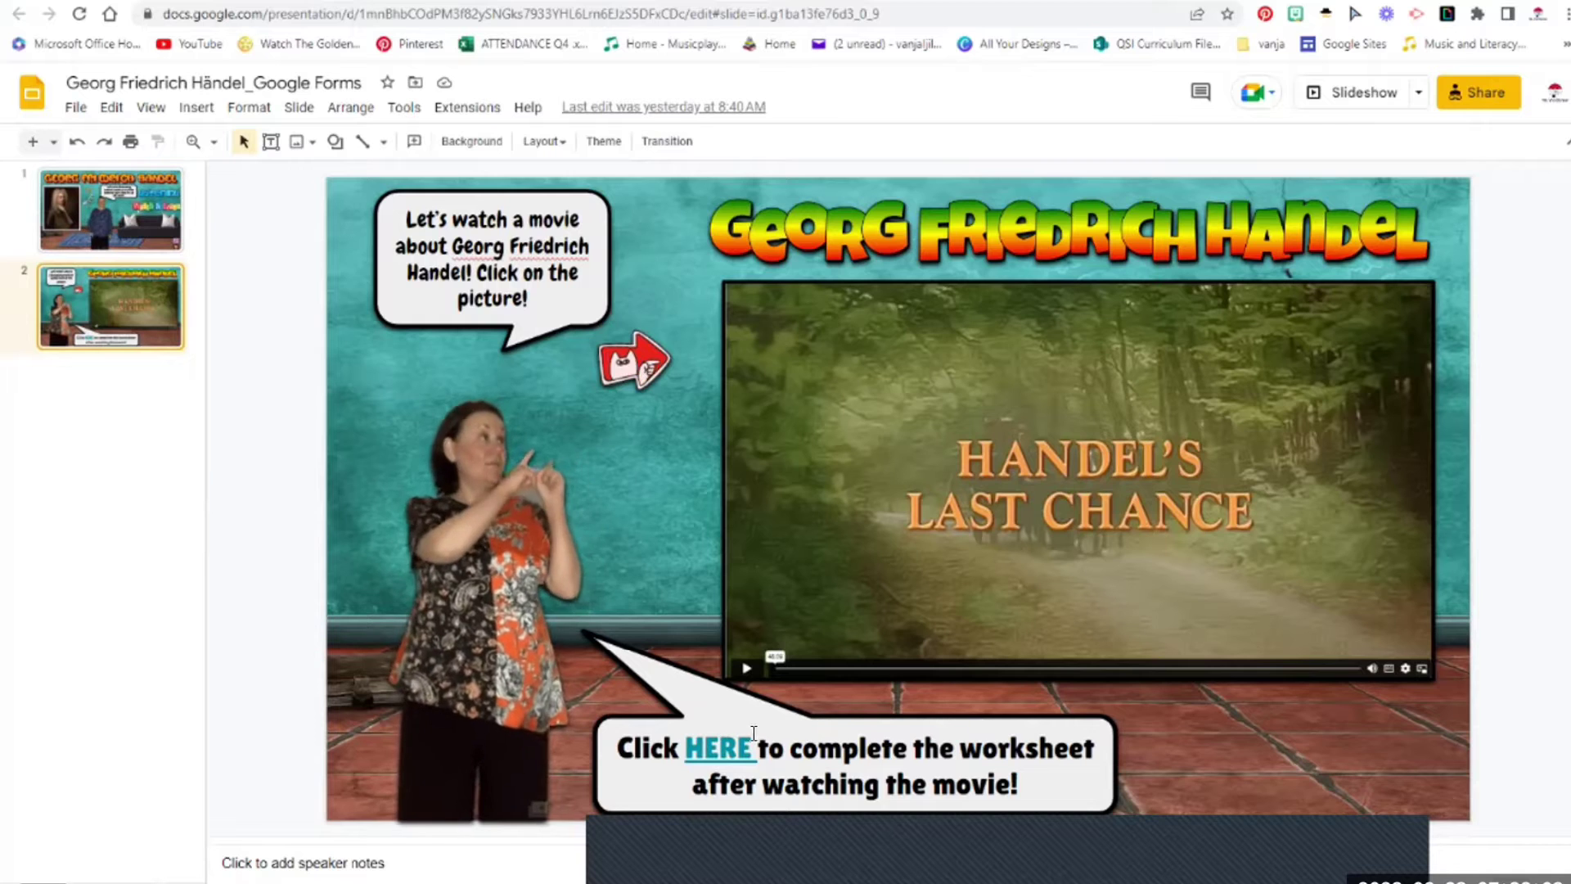
double_click(685, 741)
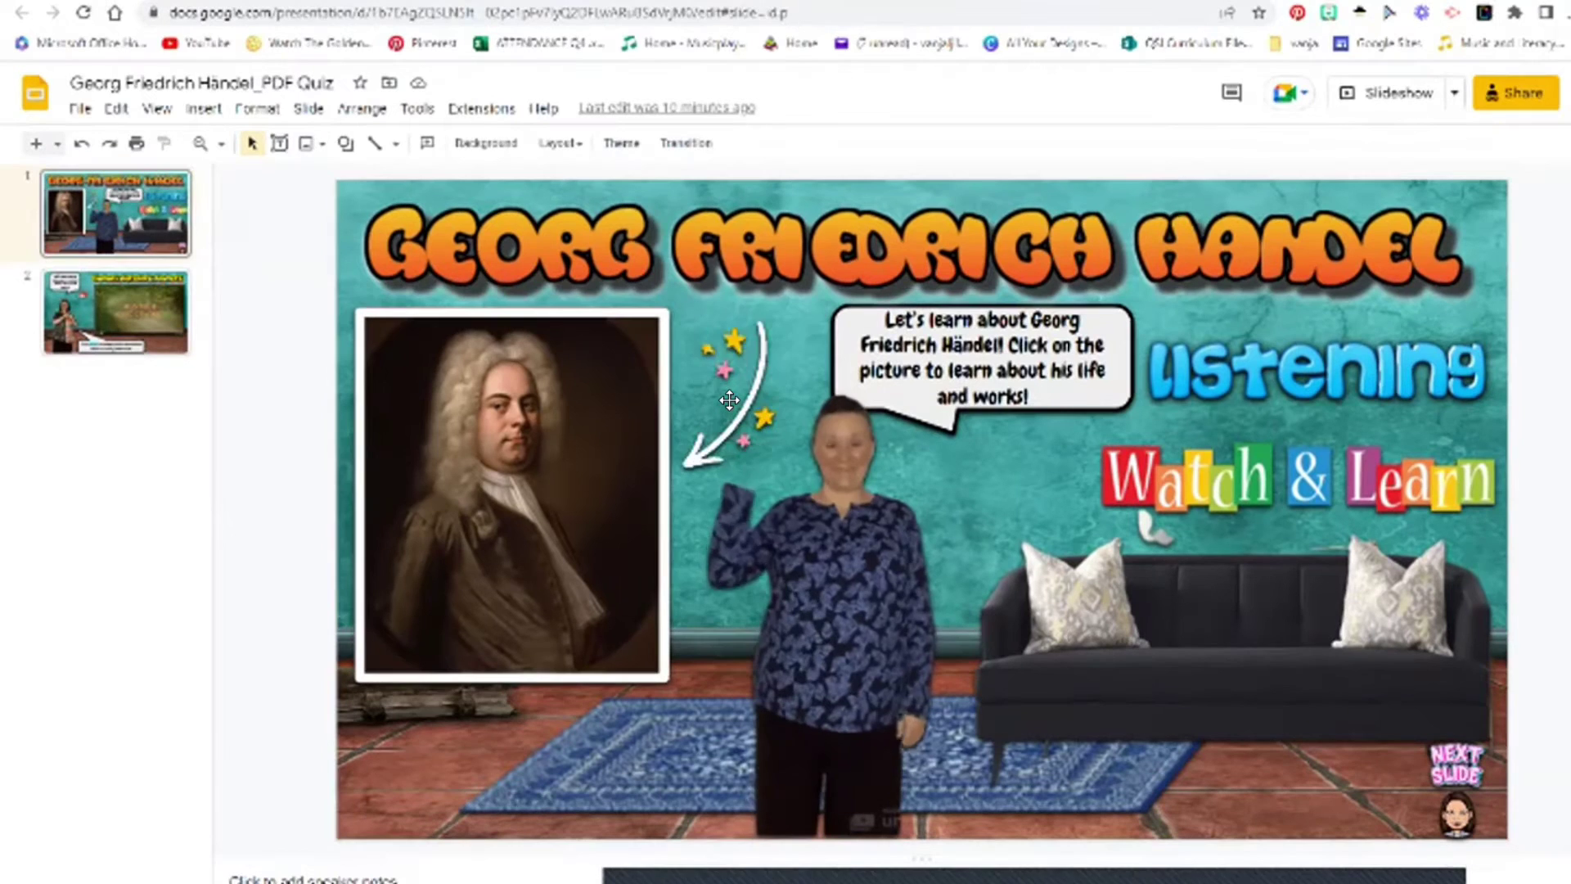
click(85, 303)
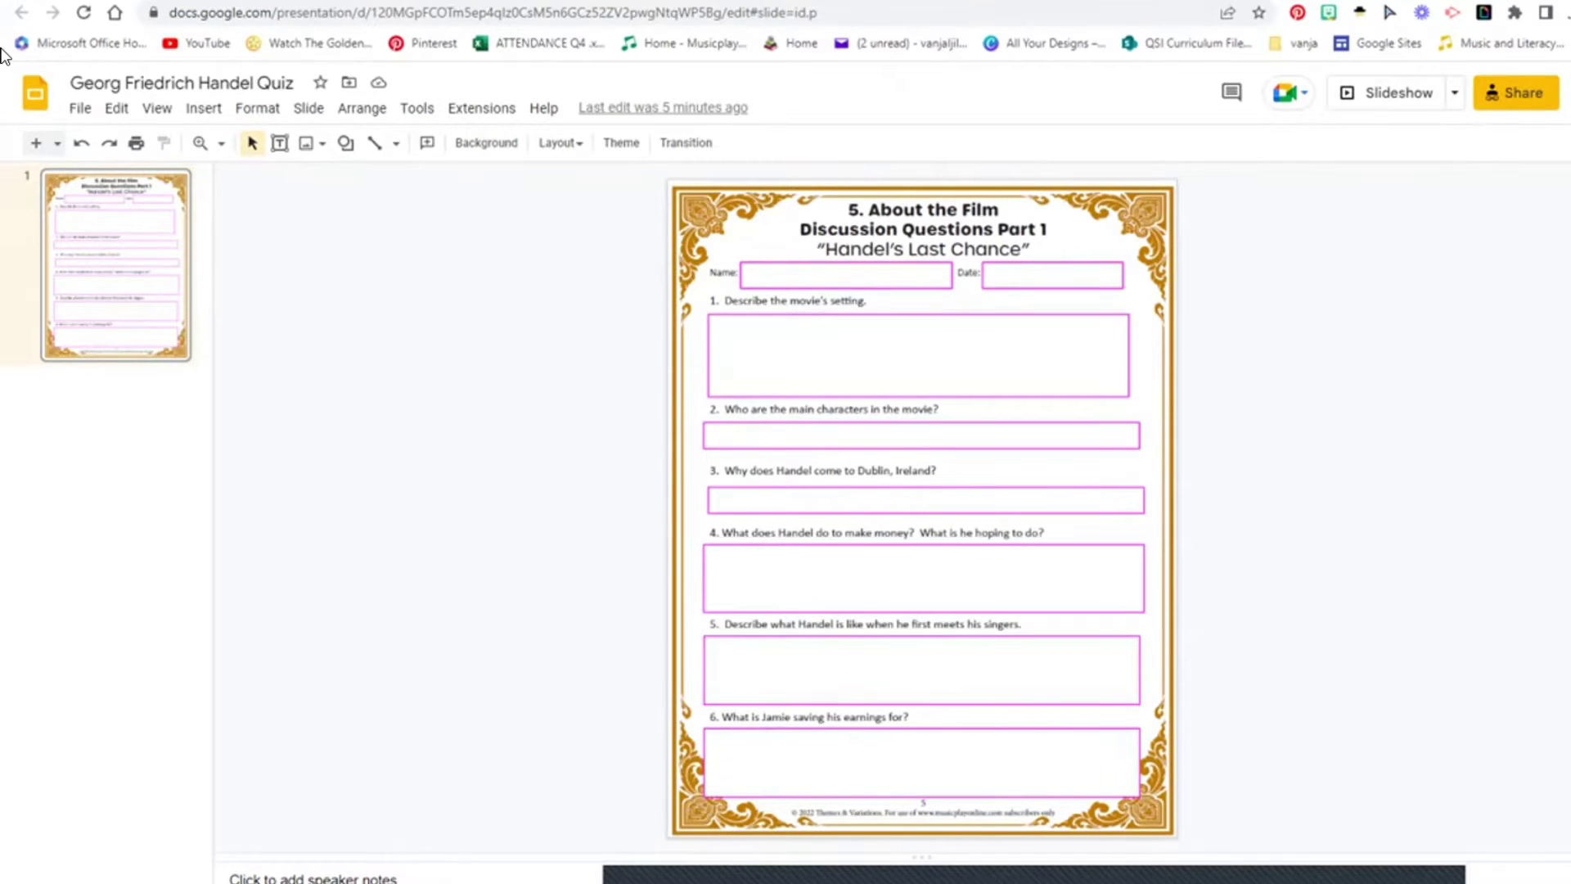
Start a blank presentation and delete its title and subtitle placeholders
click(36, 92)
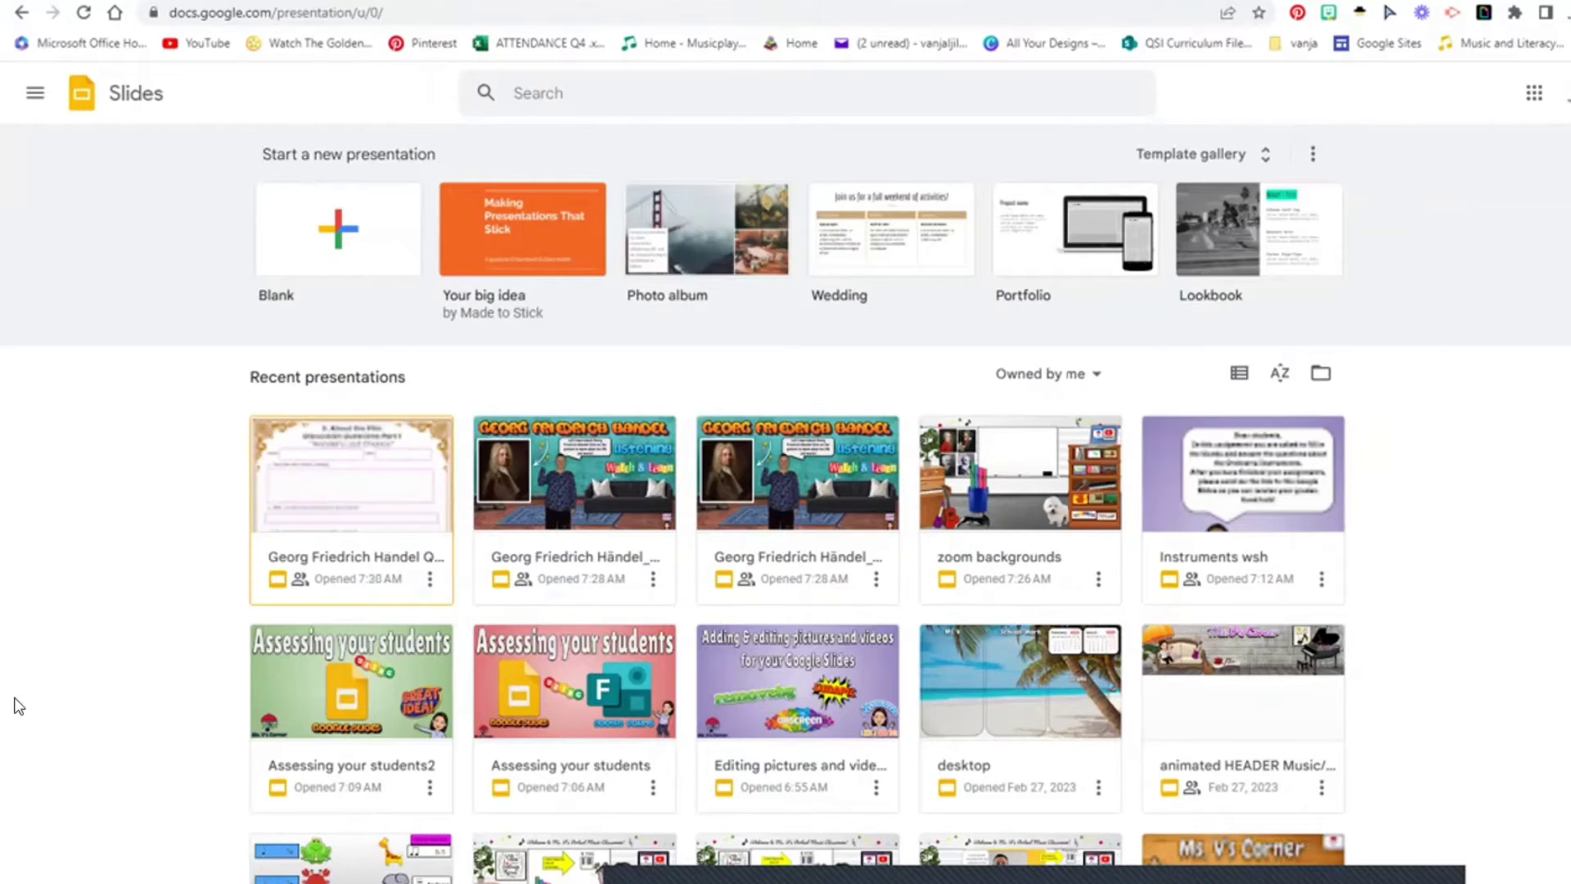
click(325, 237)
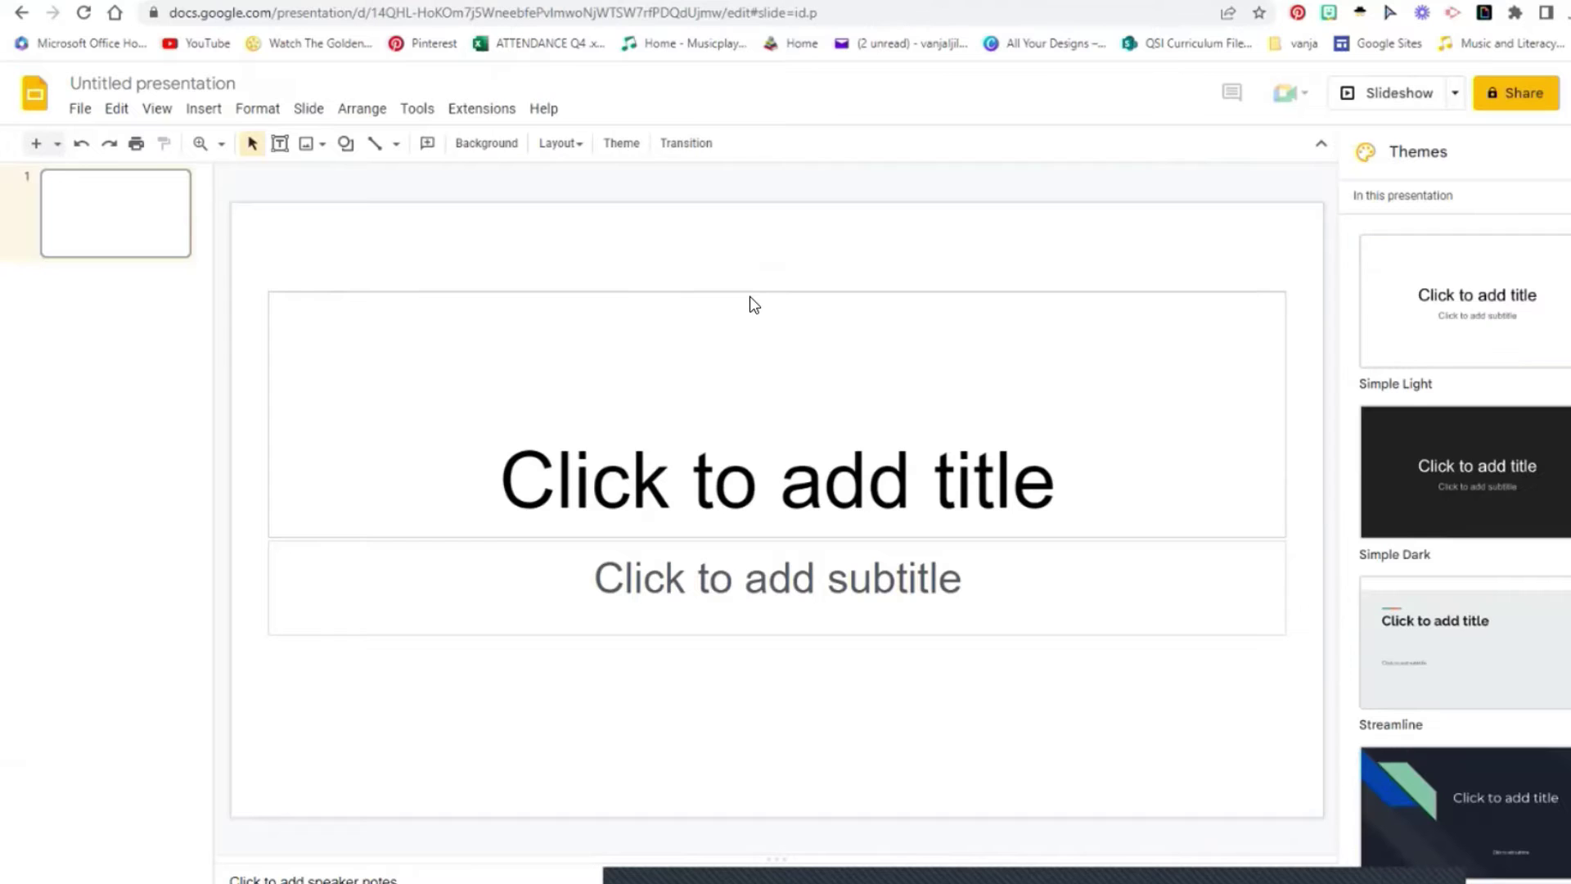
click(760, 291)
key(Delete)
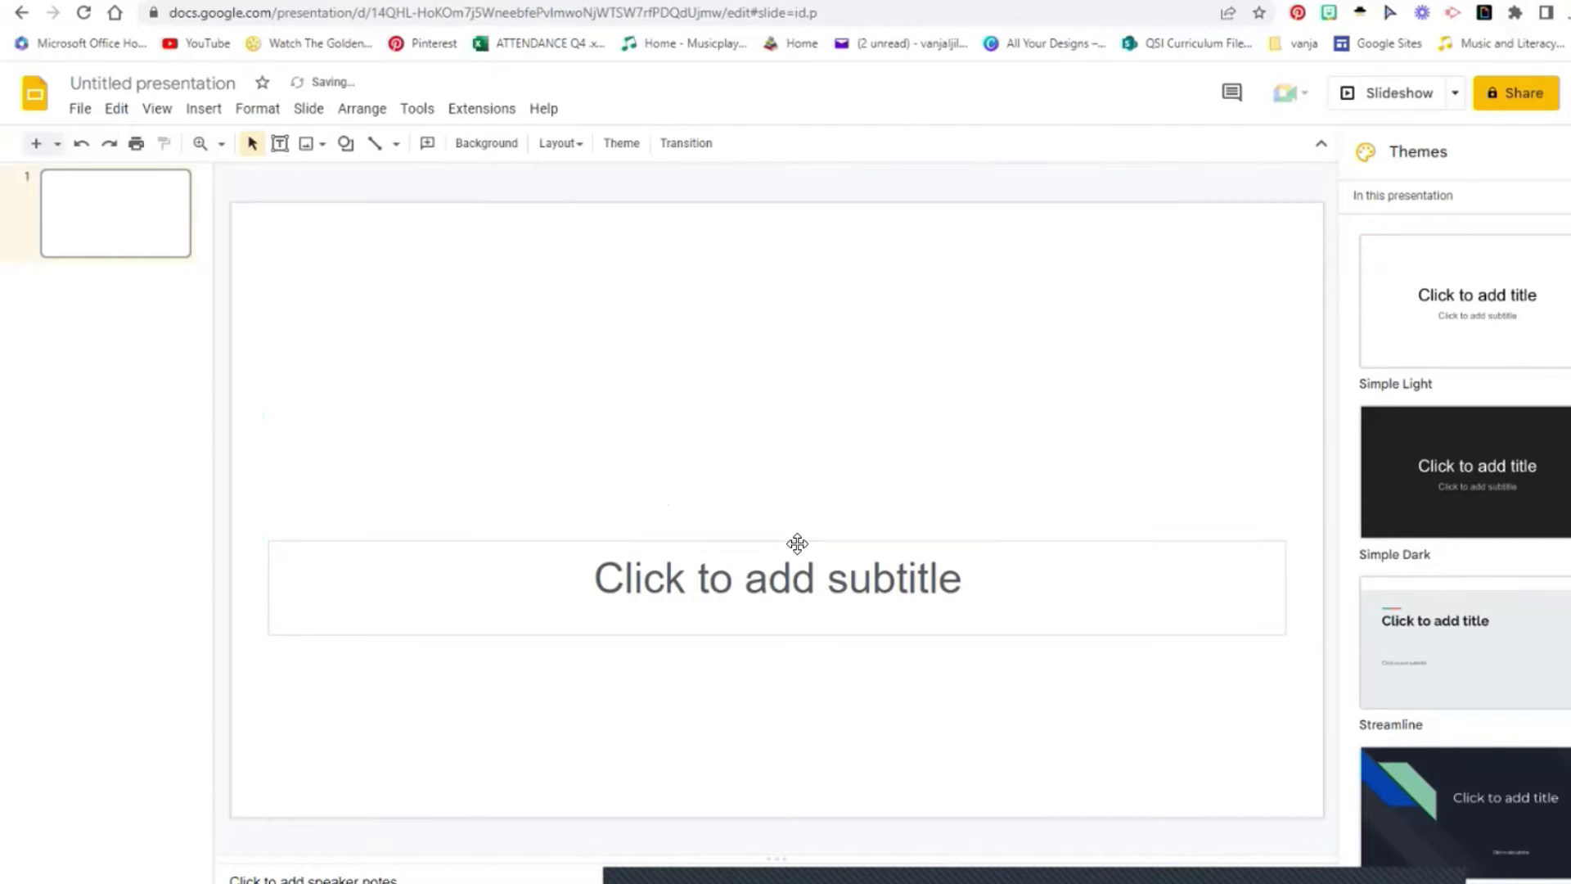
click(796, 539)
key(Delete)
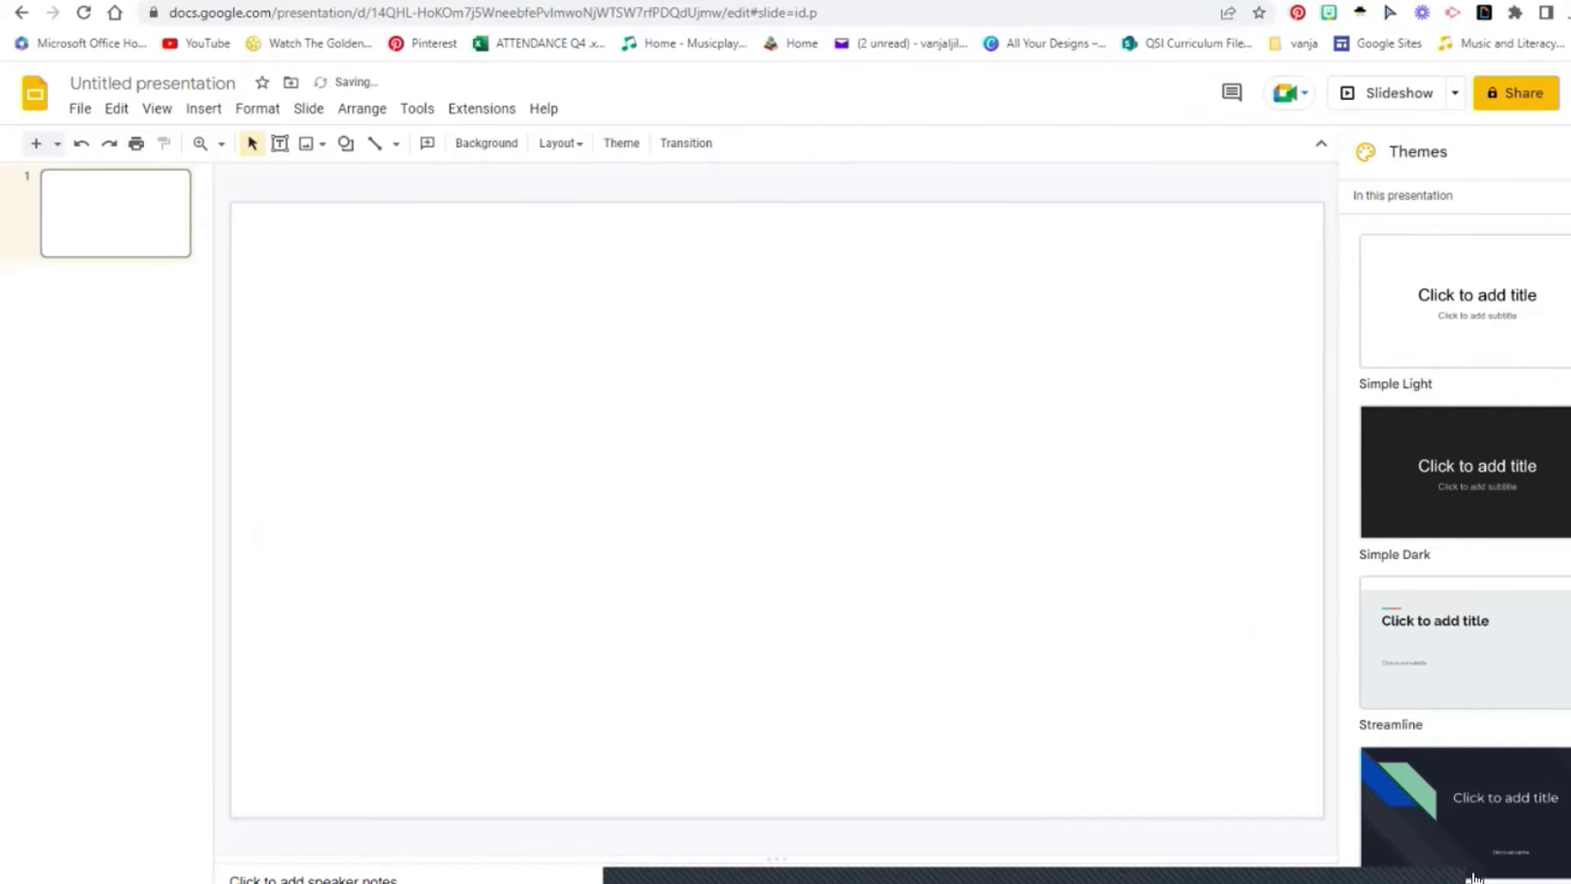
Rename the presentation to 'Quiz test'
click(201, 82)
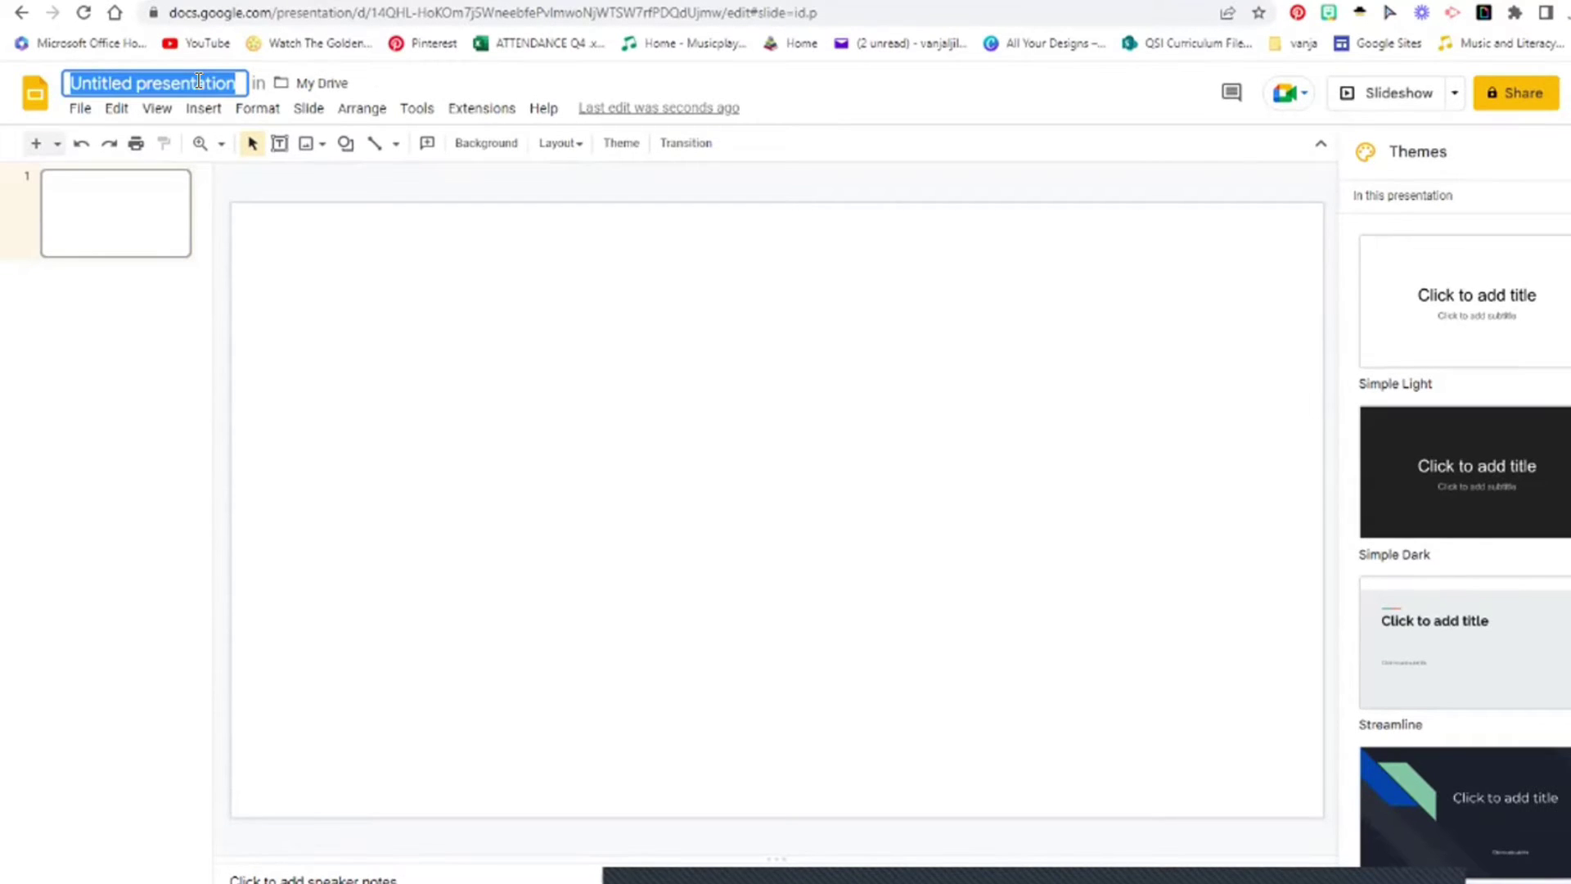
text(Quiz test)
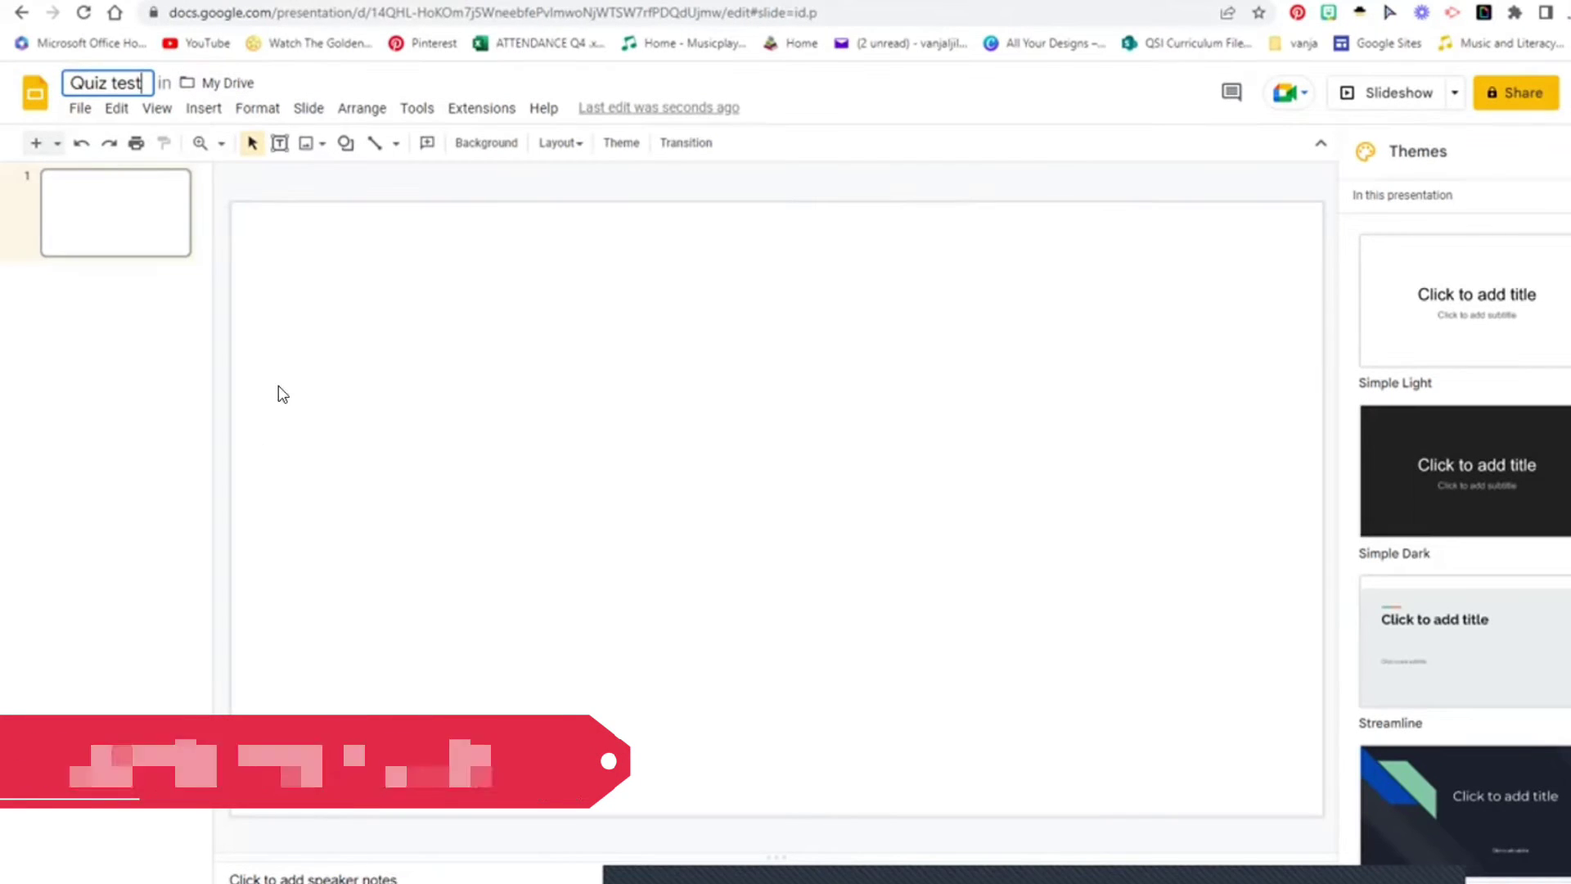
click(87, 175)
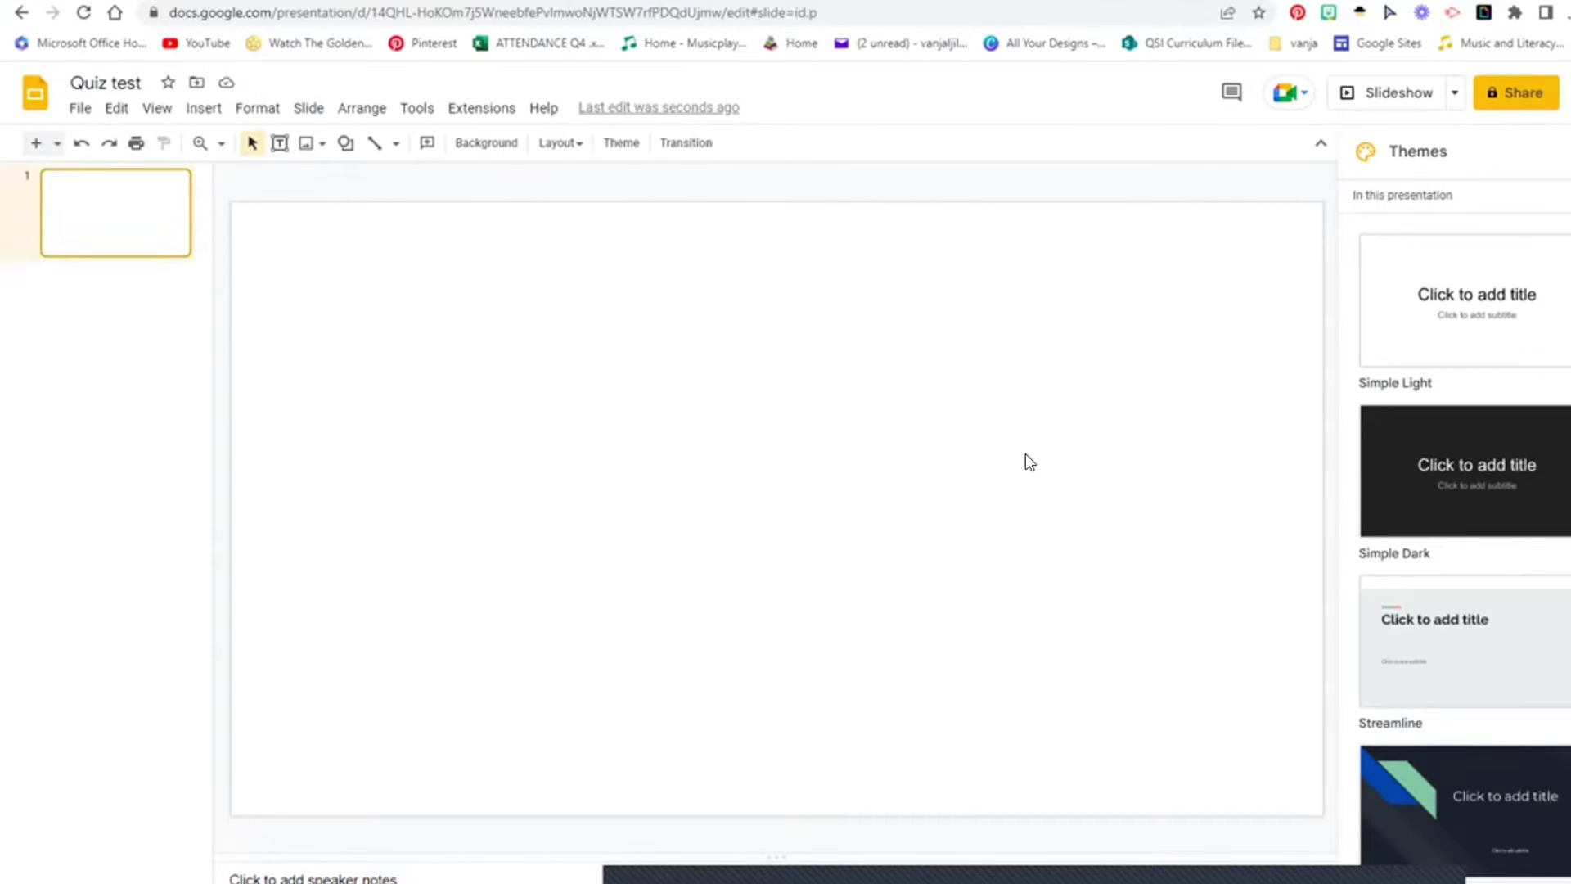
Set a custom page size of 8.5 x 11 inches in Page setup
click(78, 108)
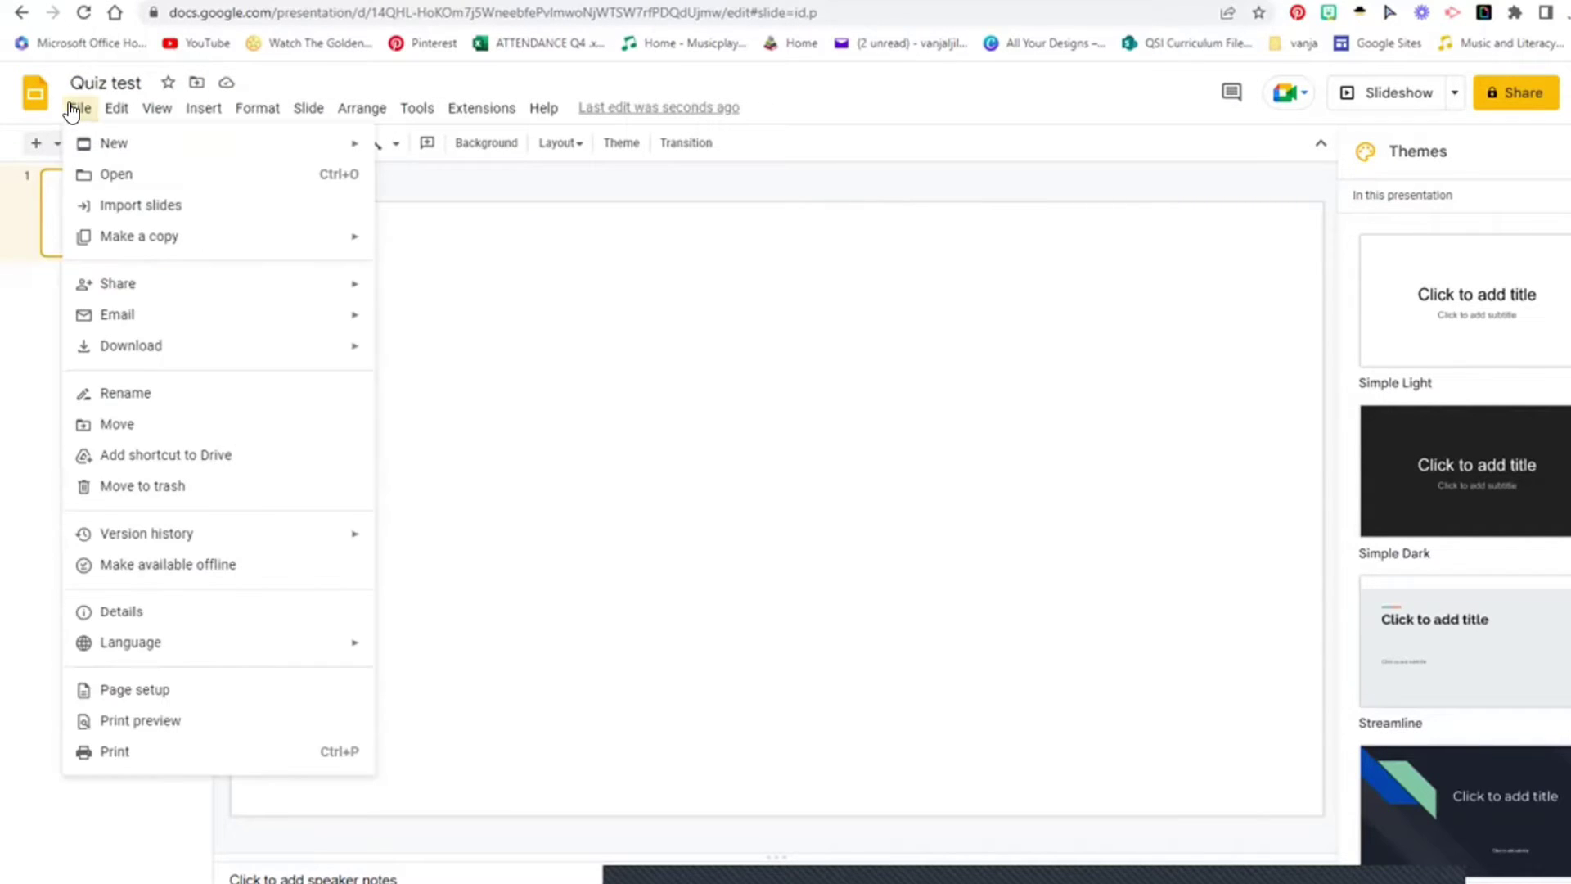
click(114, 690)
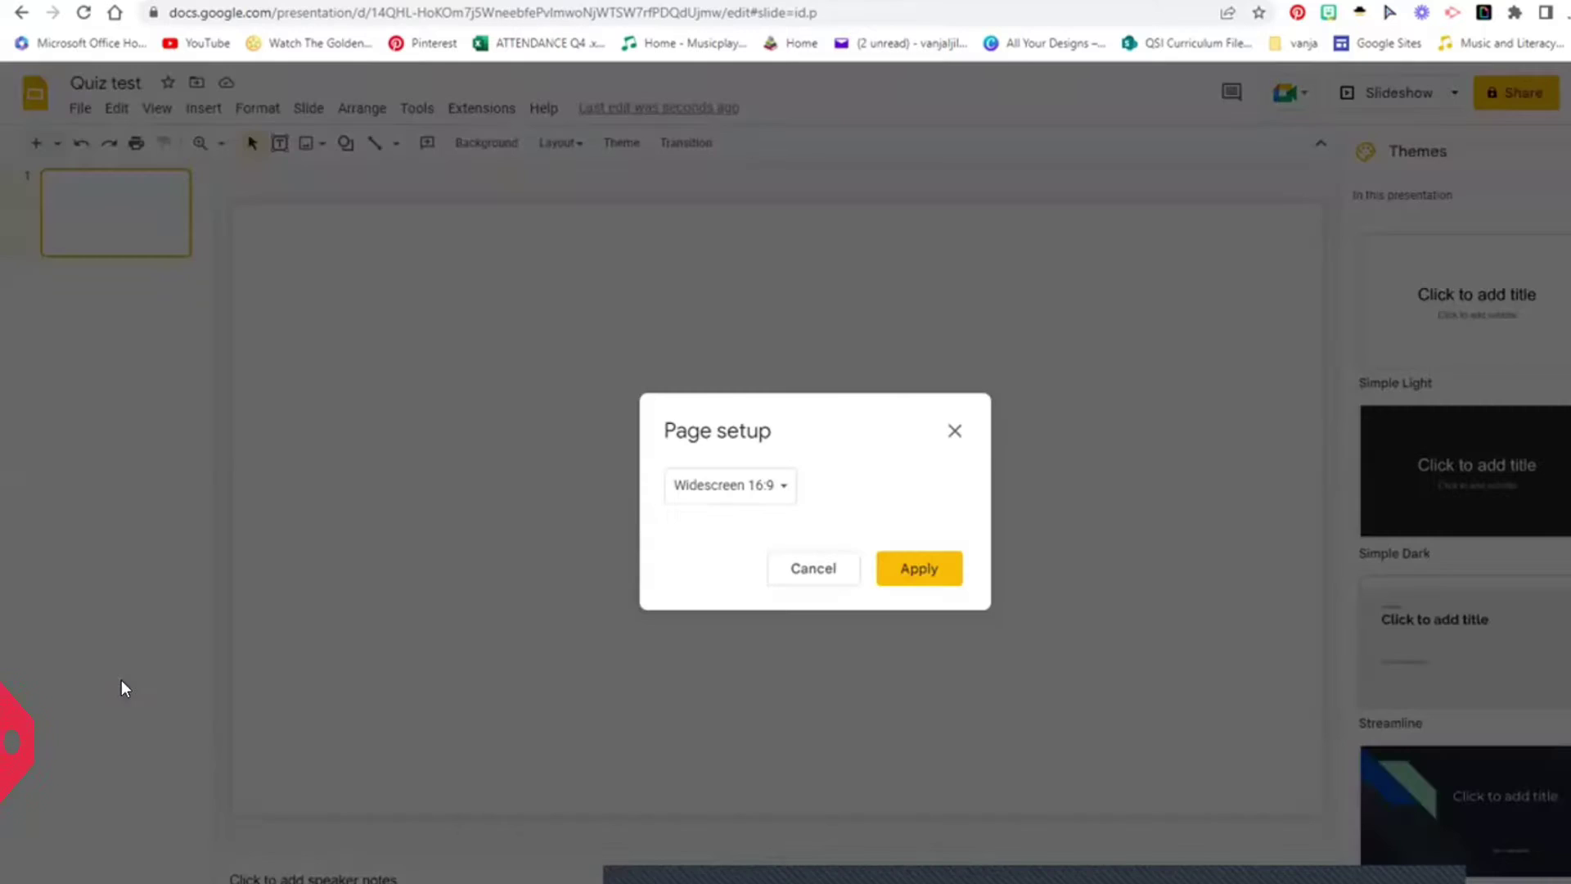
click(740, 491)
click(725, 547)
click(720, 540)
key(BackSpace)
key(BackSpace)
text(8.5)
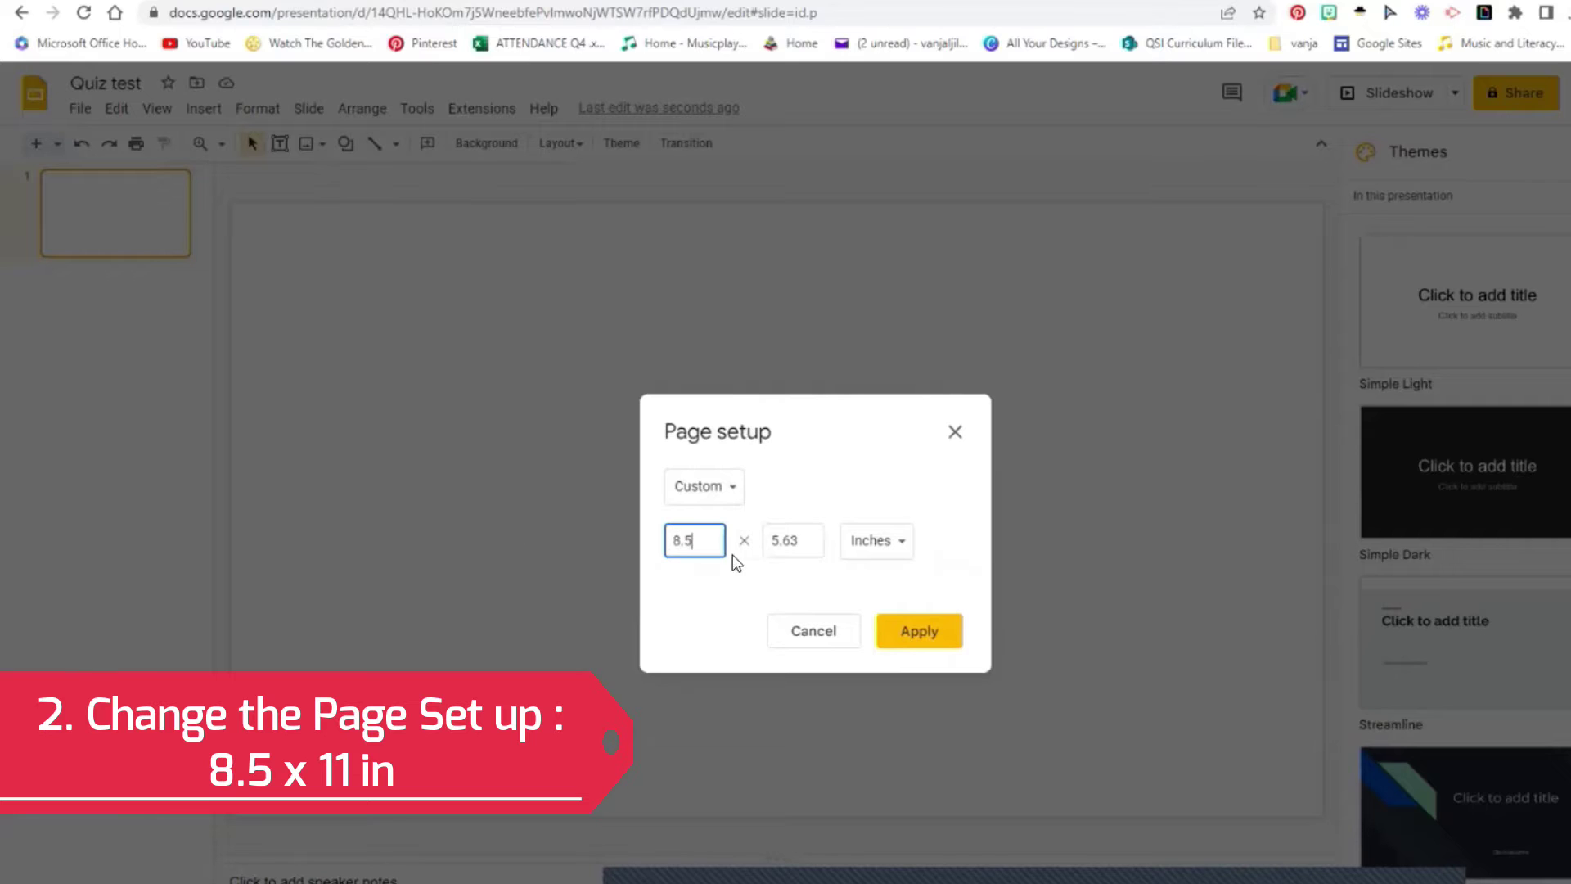
key(Tab)
text(11)
click(891, 628)
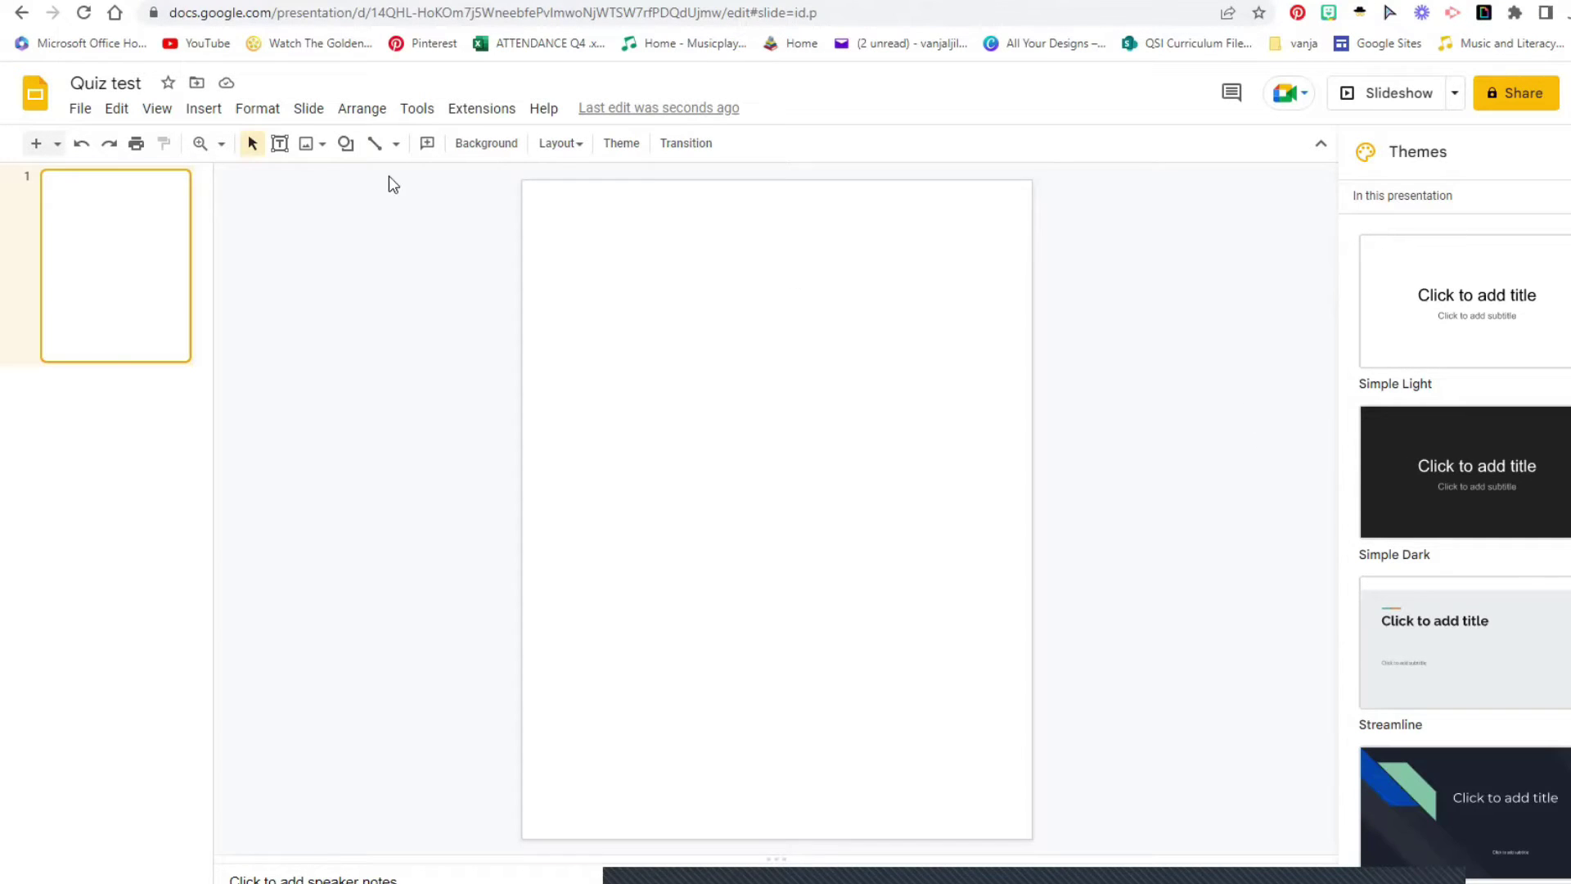
Look through the Insert menu options, then close the menu
click(201, 109)
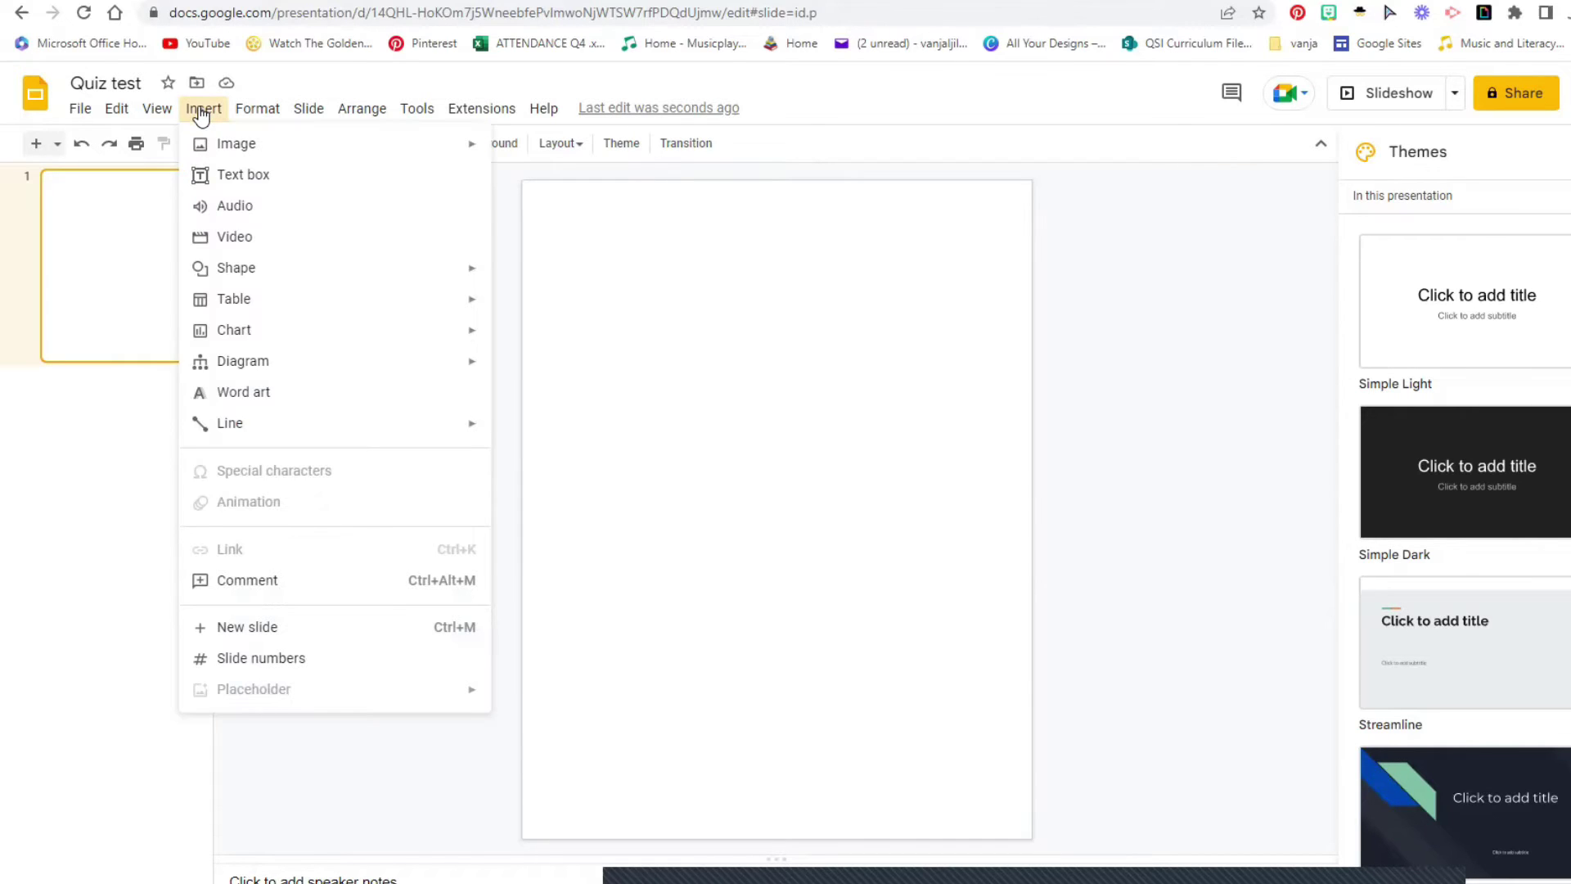
mouse_move(219, 152)
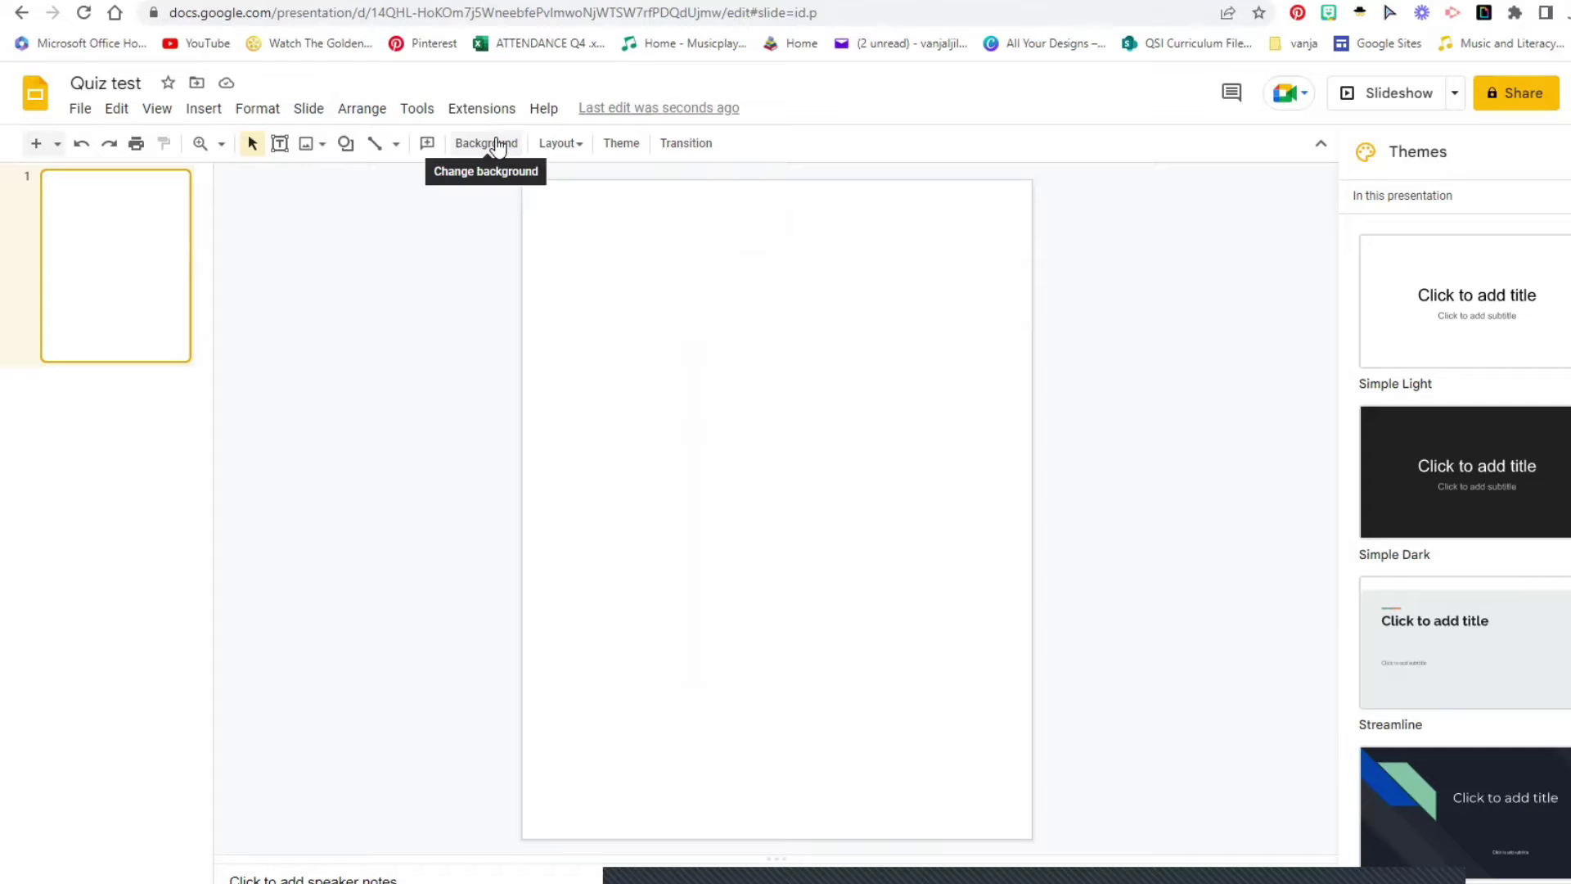
click(203, 108)
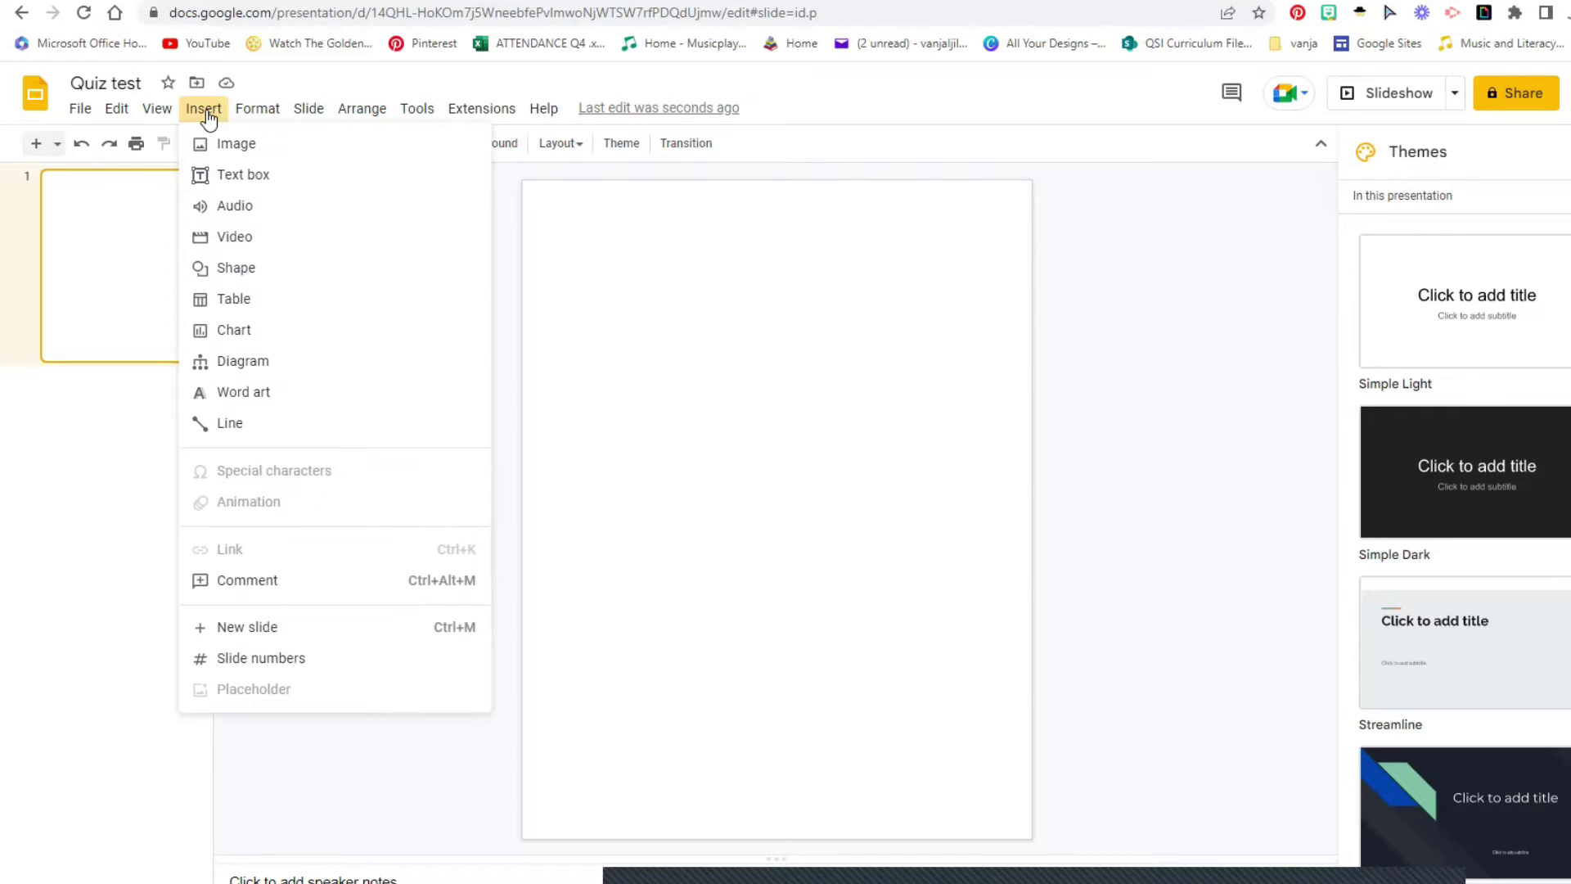
mouse_move(222, 146)
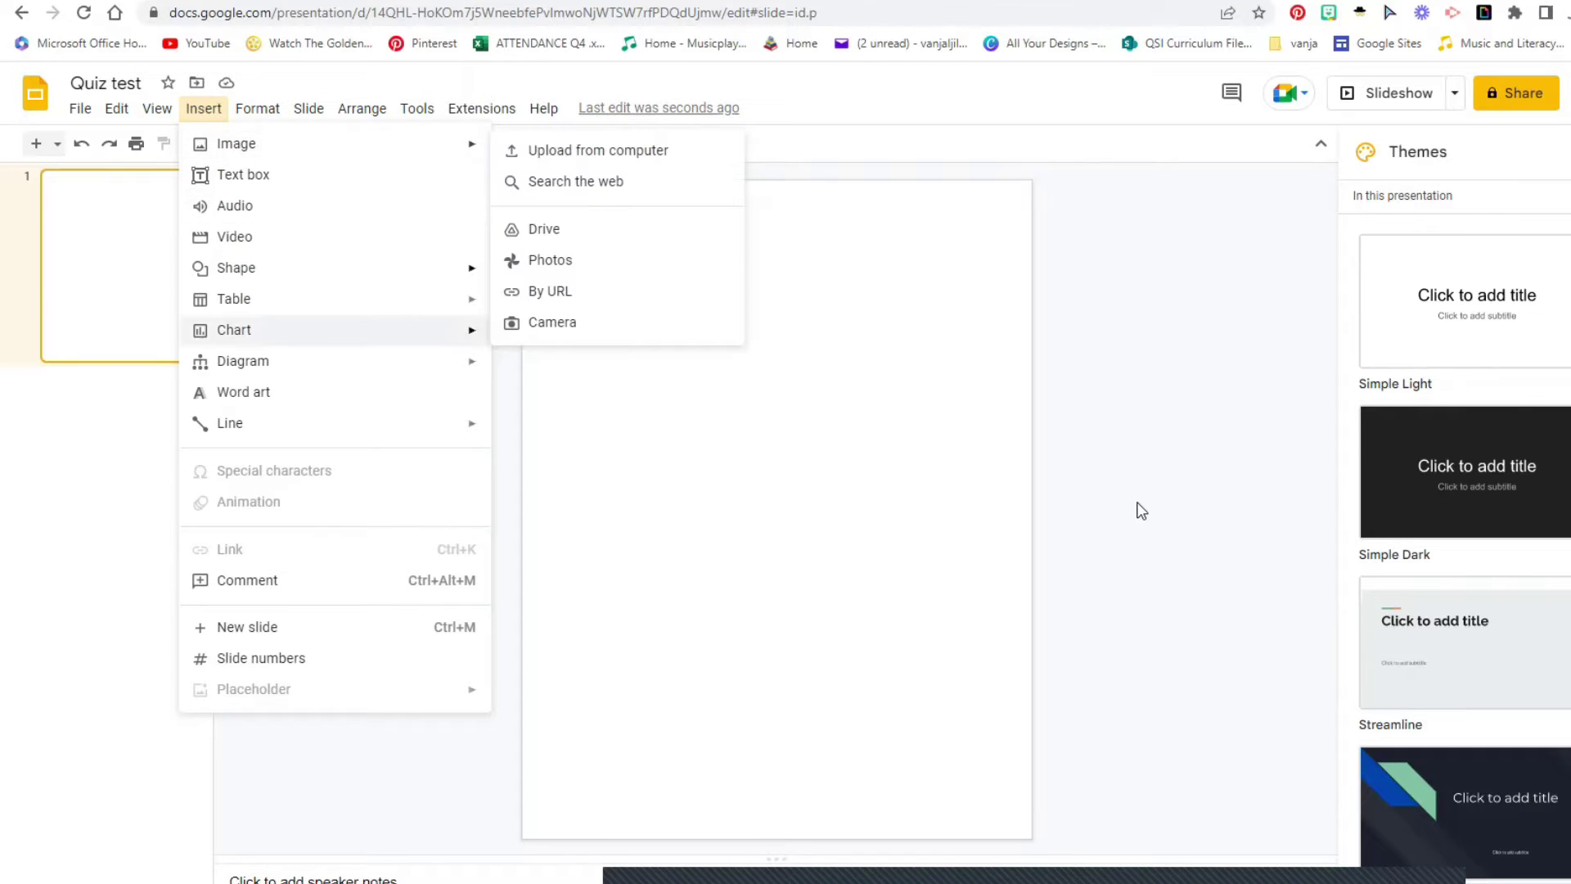
click(243, 175)
drag(695, 491, 798, 505)
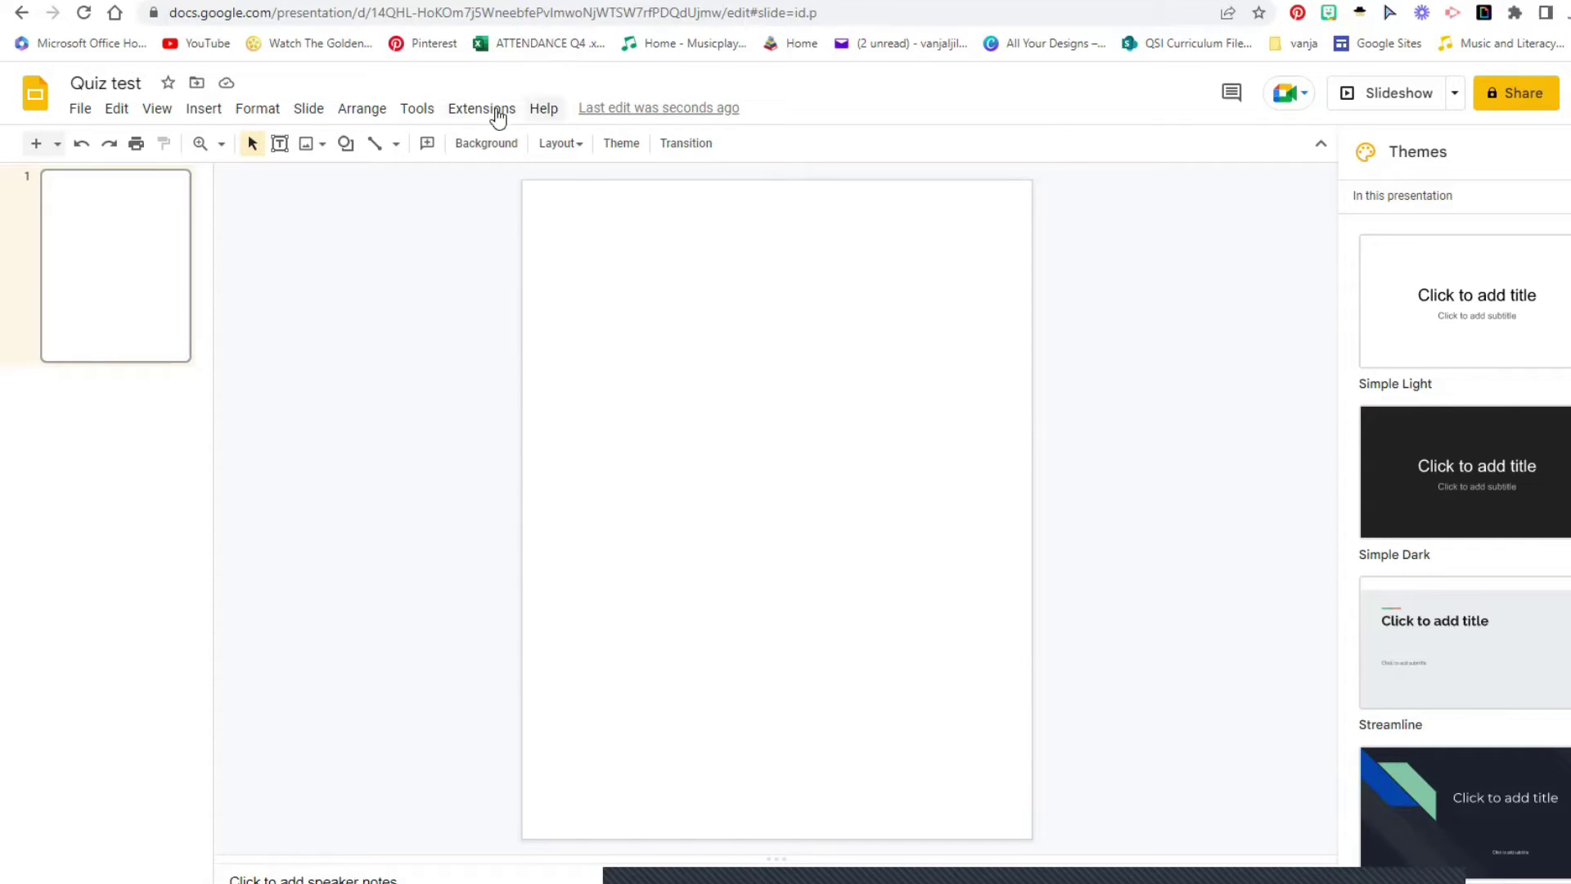
Set Screenshot (114) from Pictures > Screenshots as the slide background image
click(489, 147)
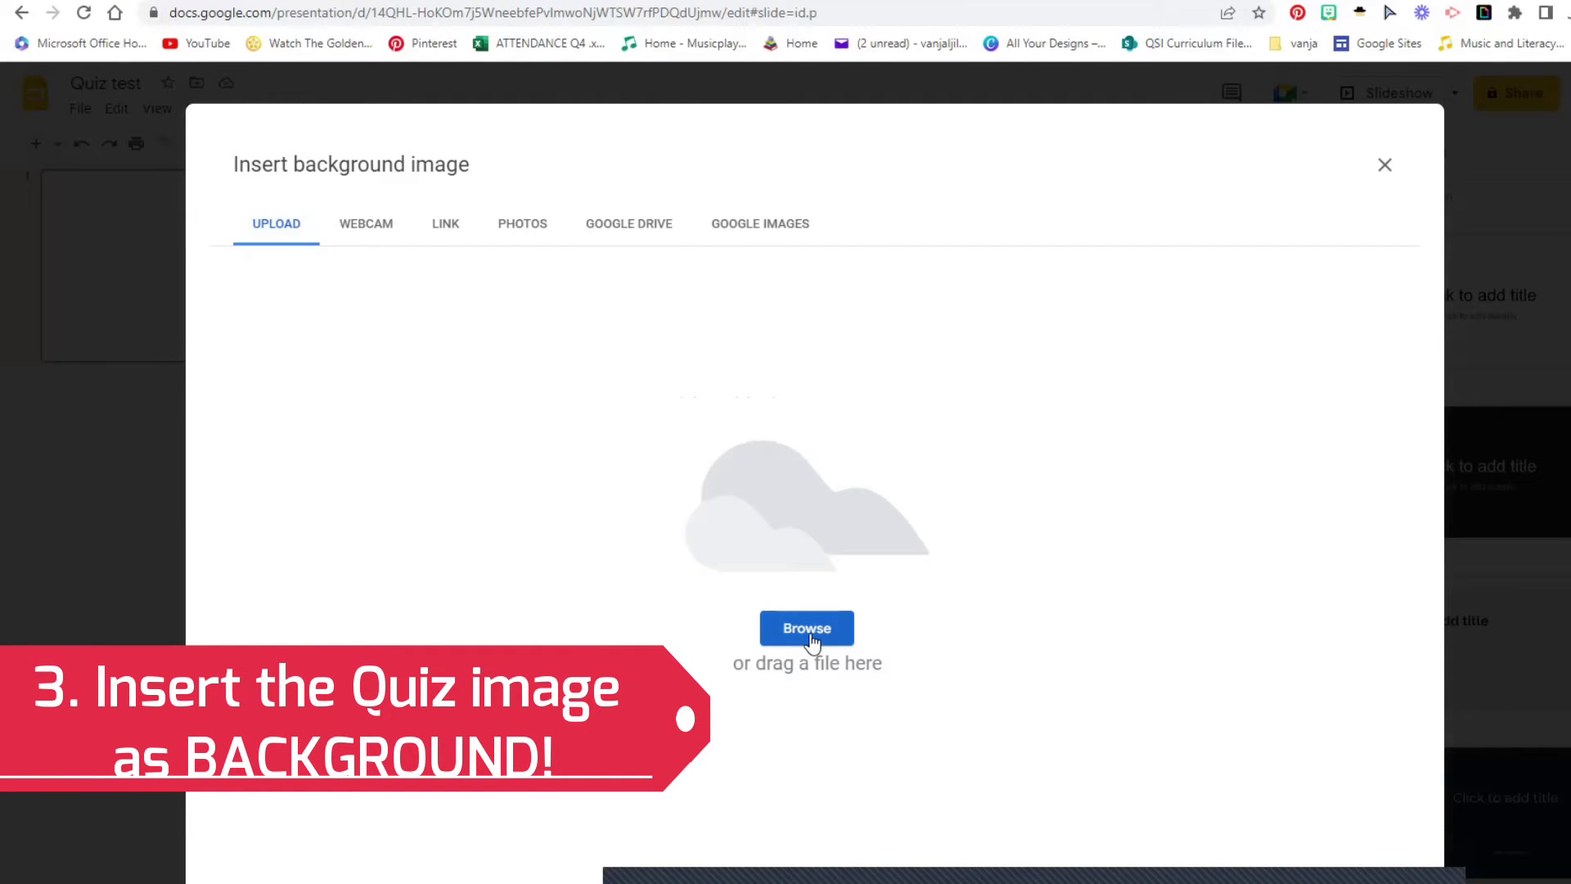
click(807, 628)
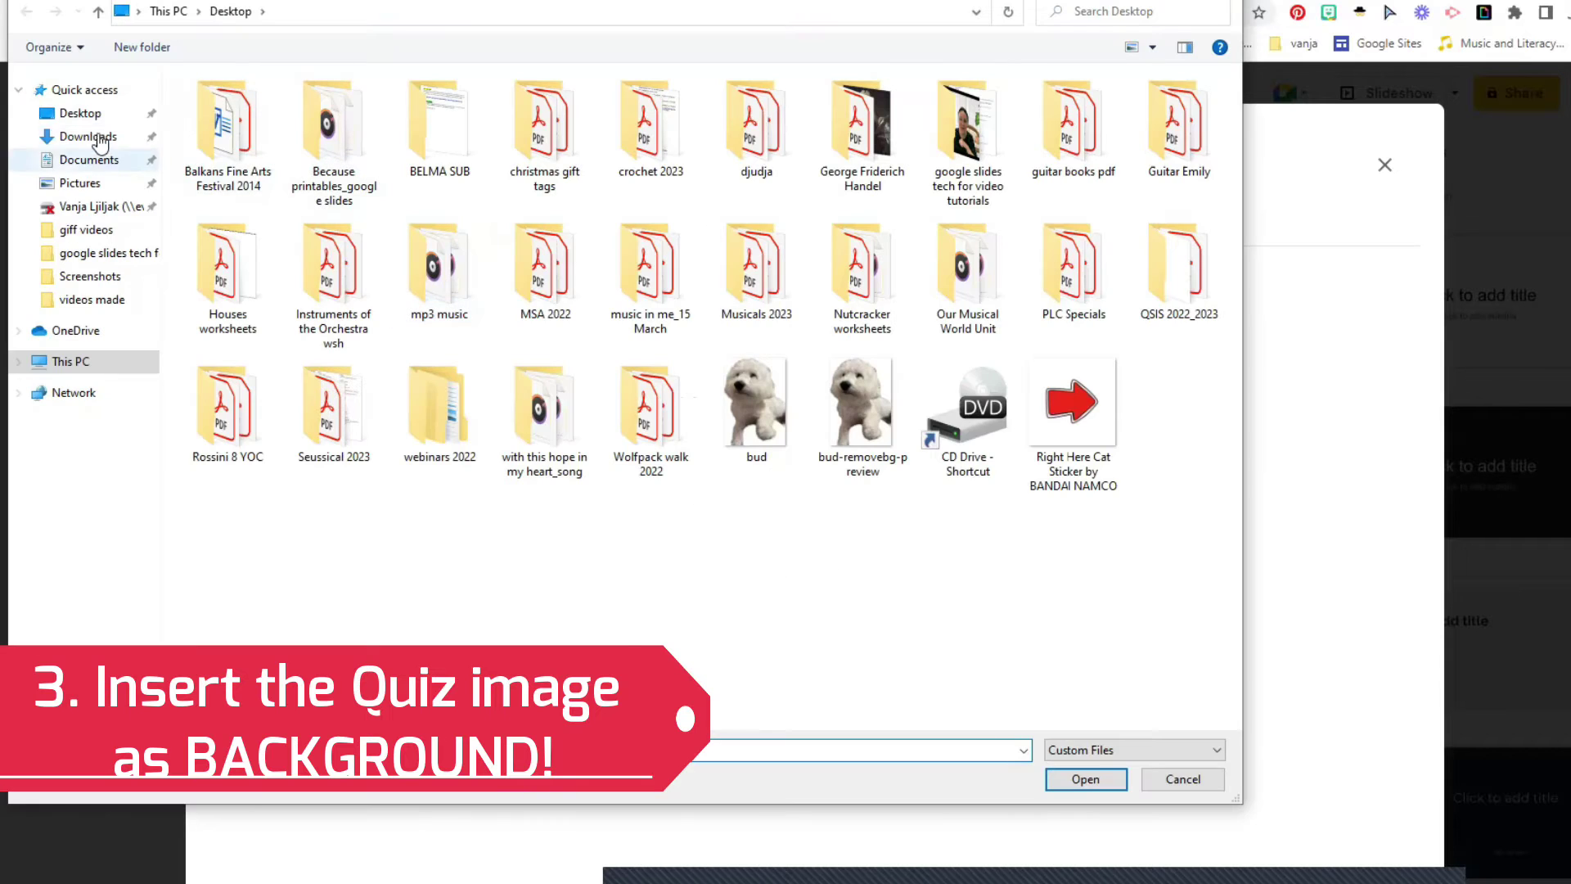
click(67, 187)
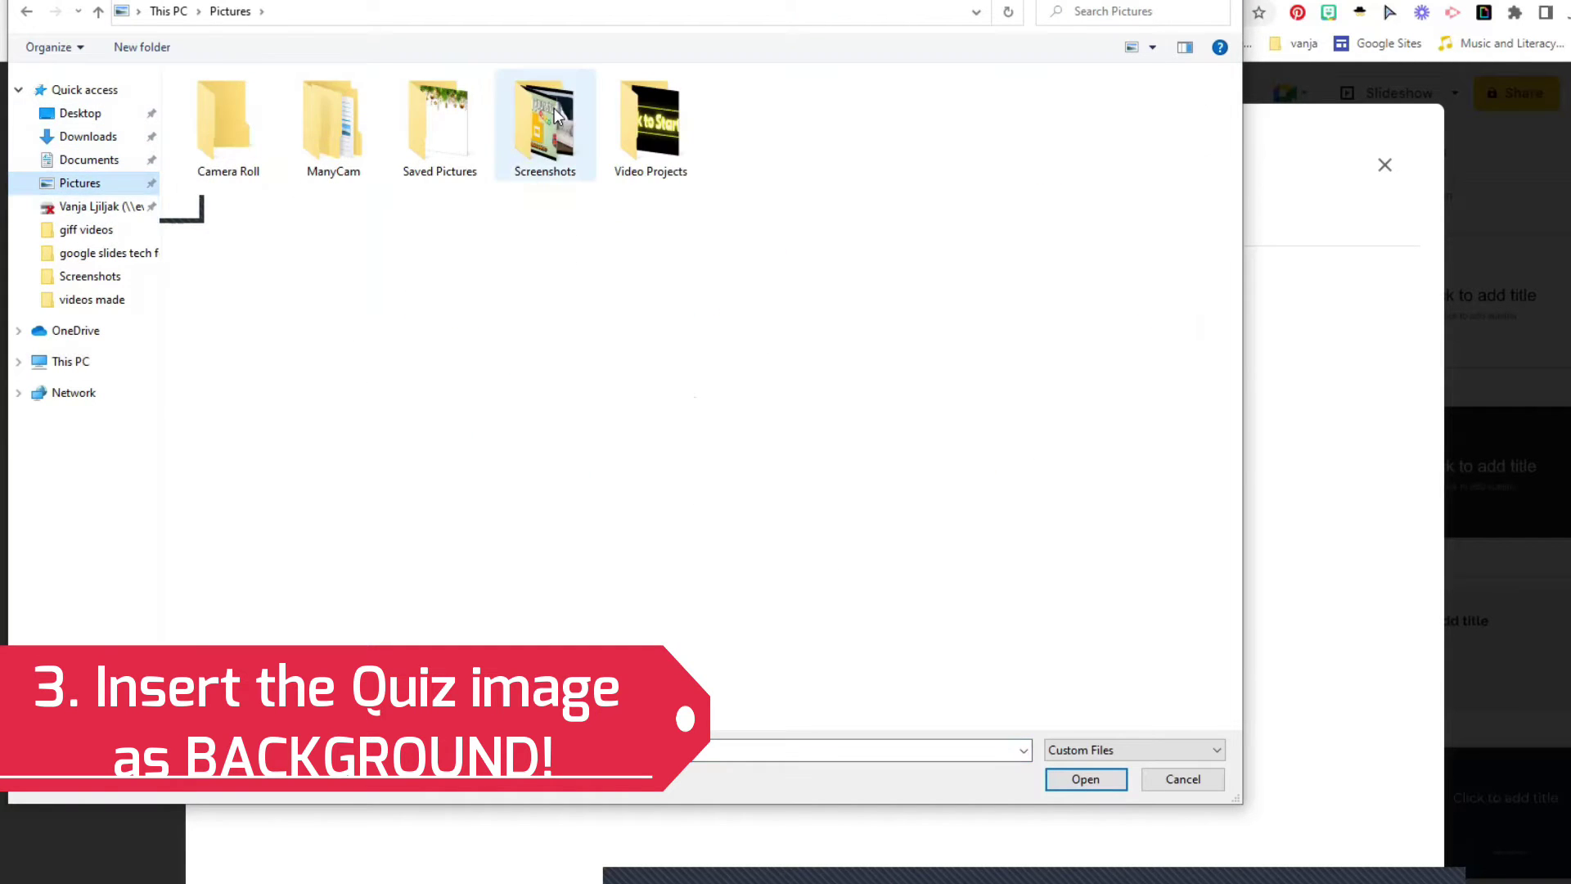
double_click(546, 113)
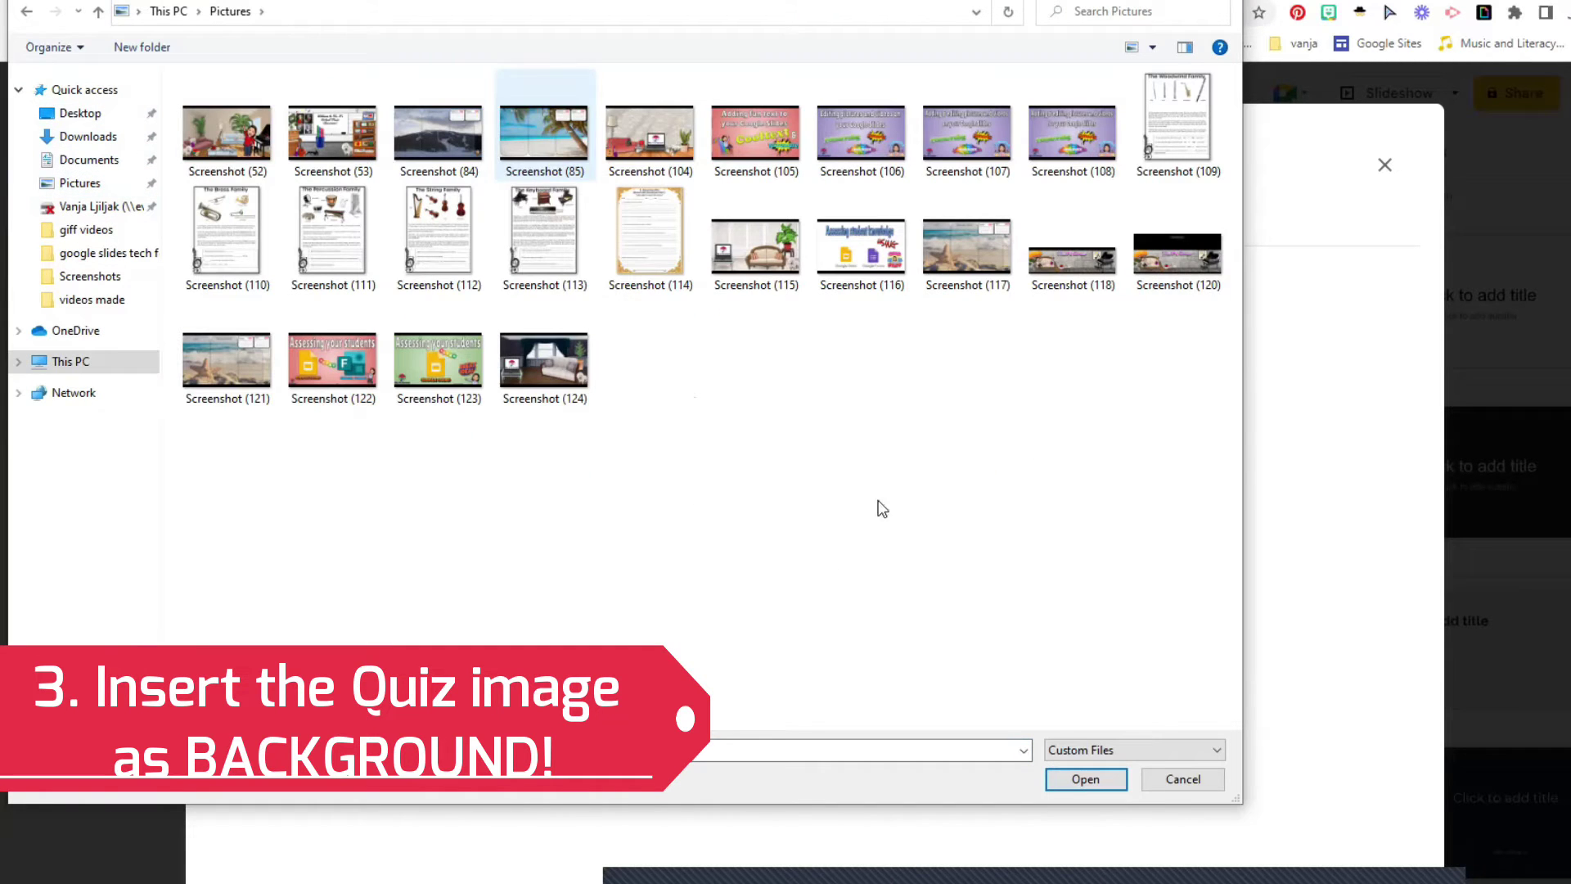
double_click(665, 229)
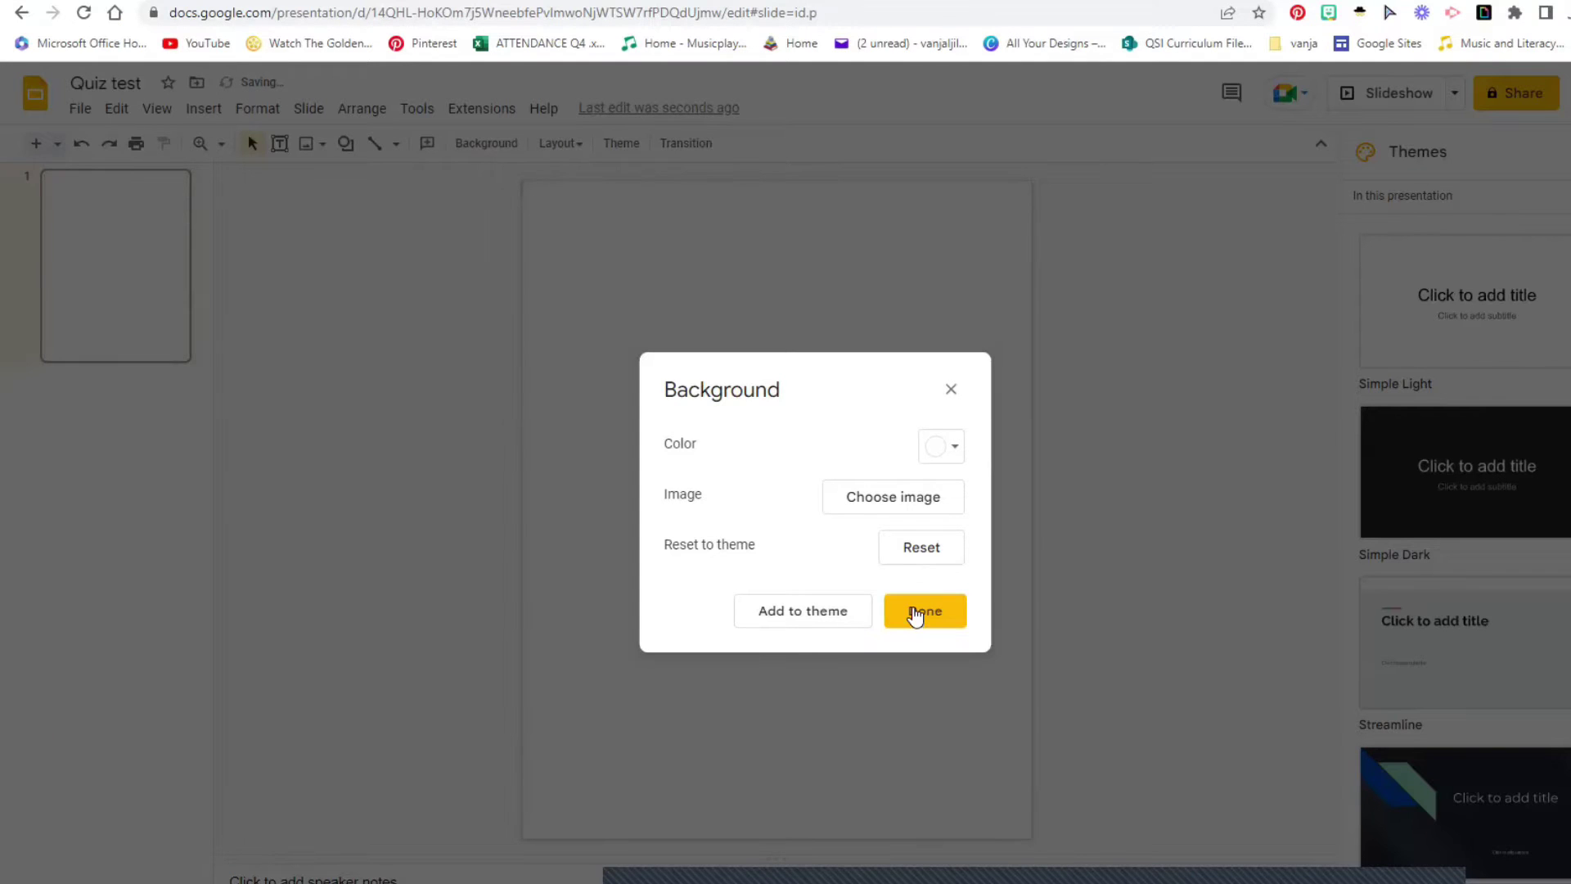
click(915, 616)
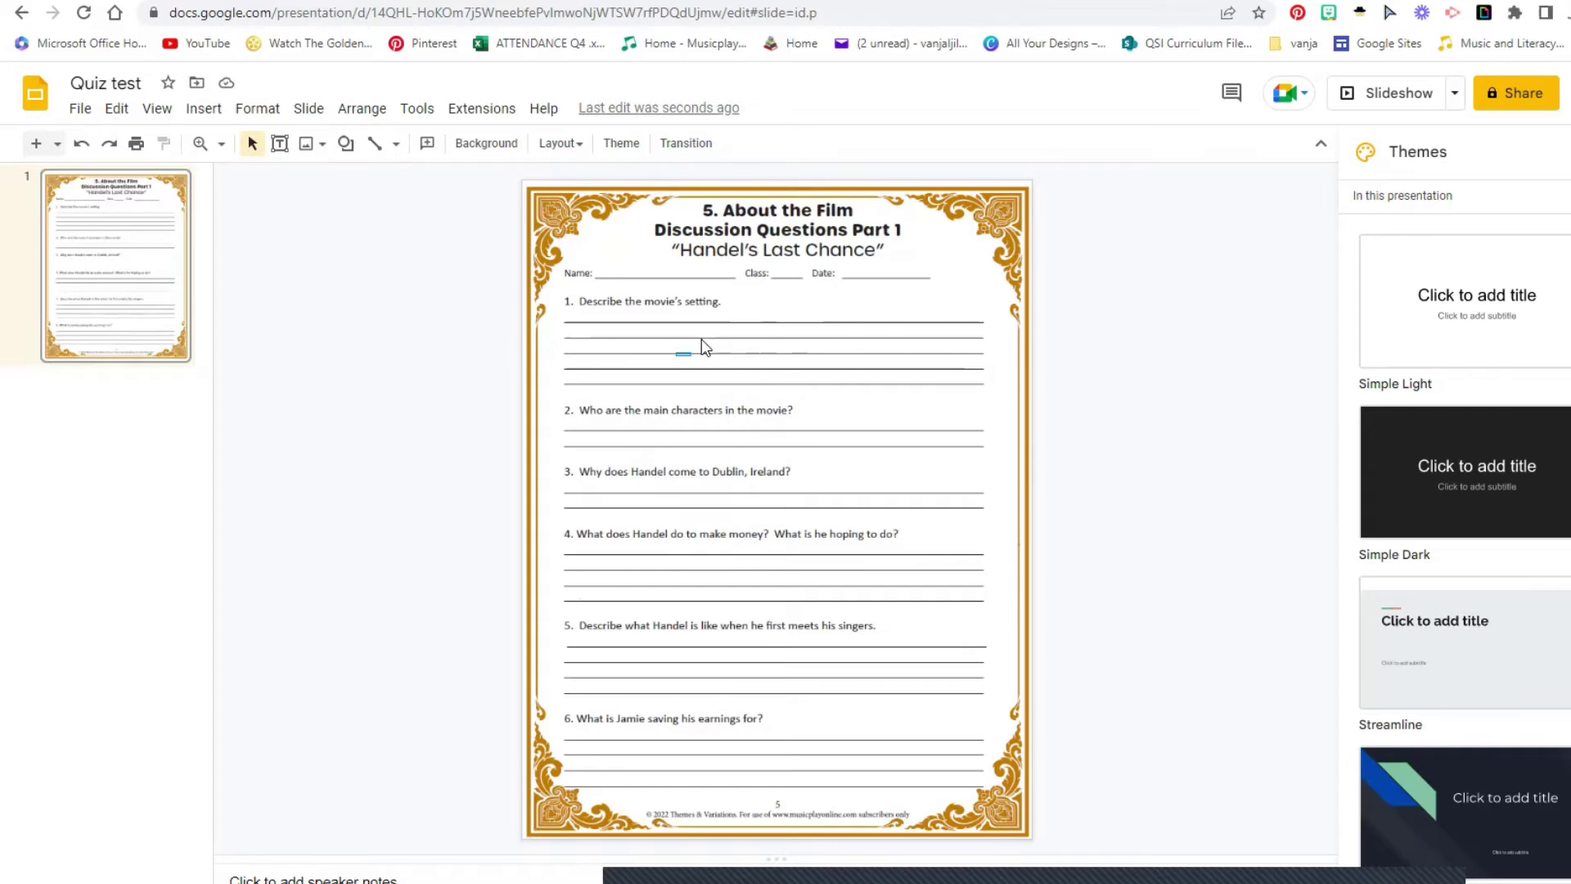
Draw a text box beside the worksheet's Name: line
drag(834, 329, 1008, 405)
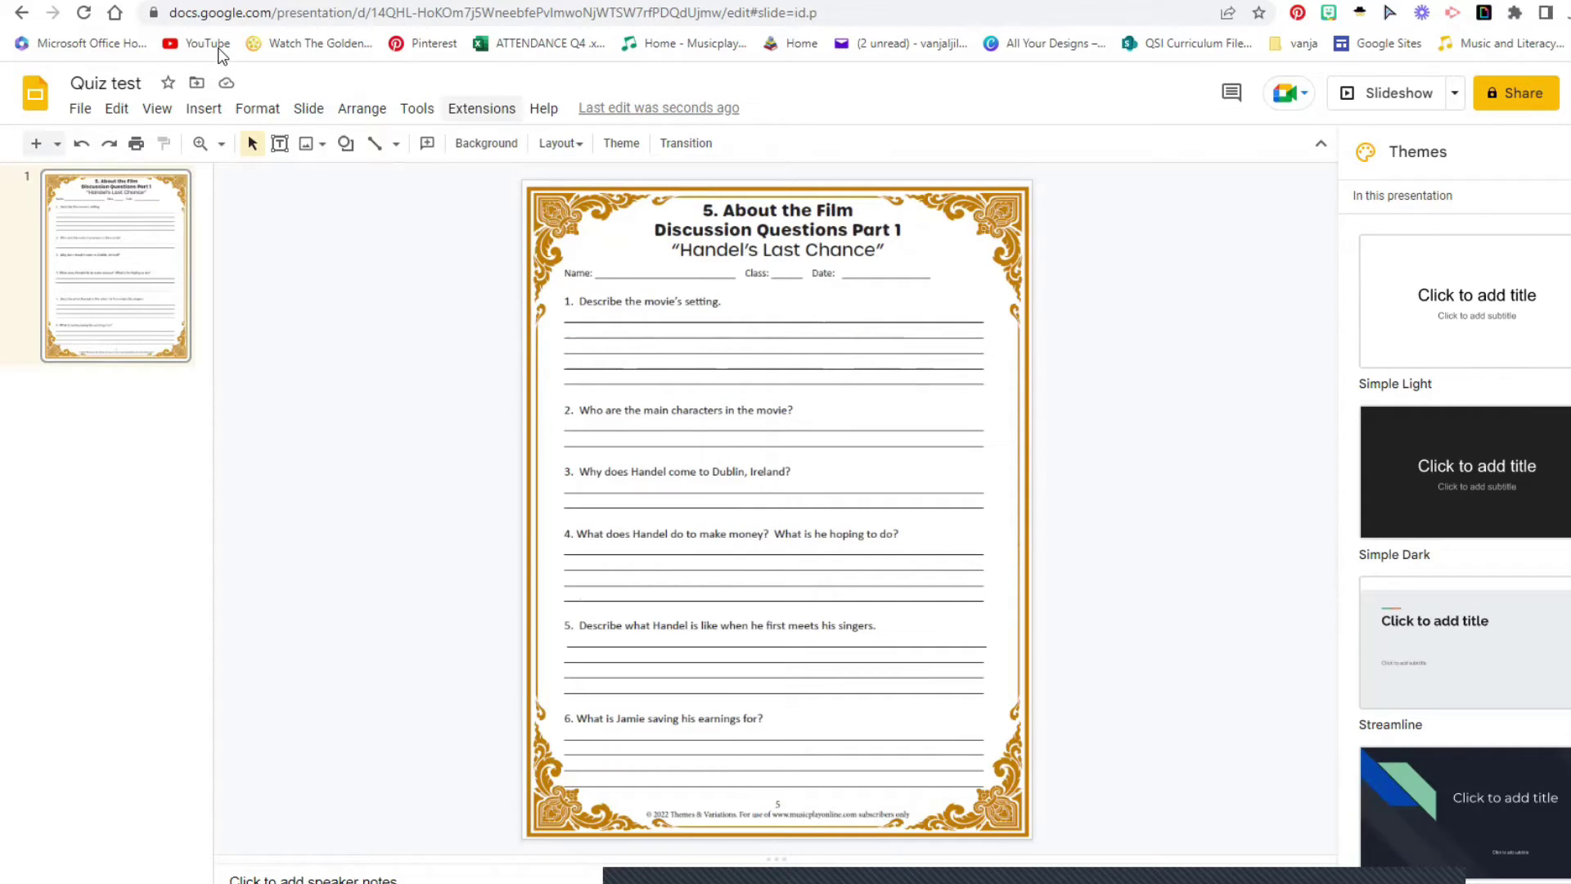
click(214, 117)
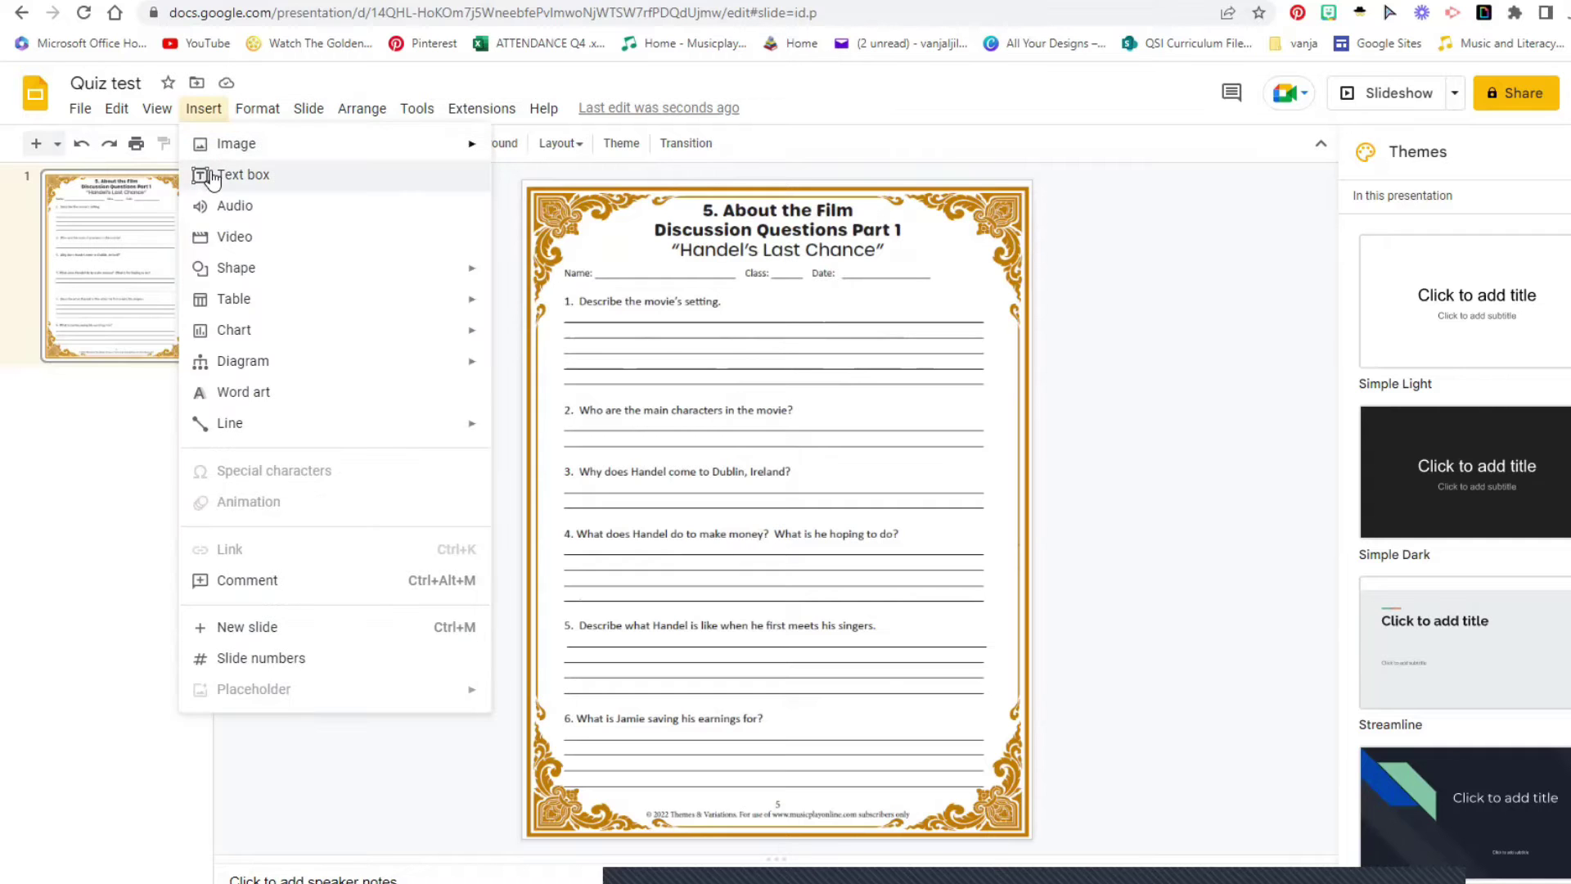
click(210, 172)
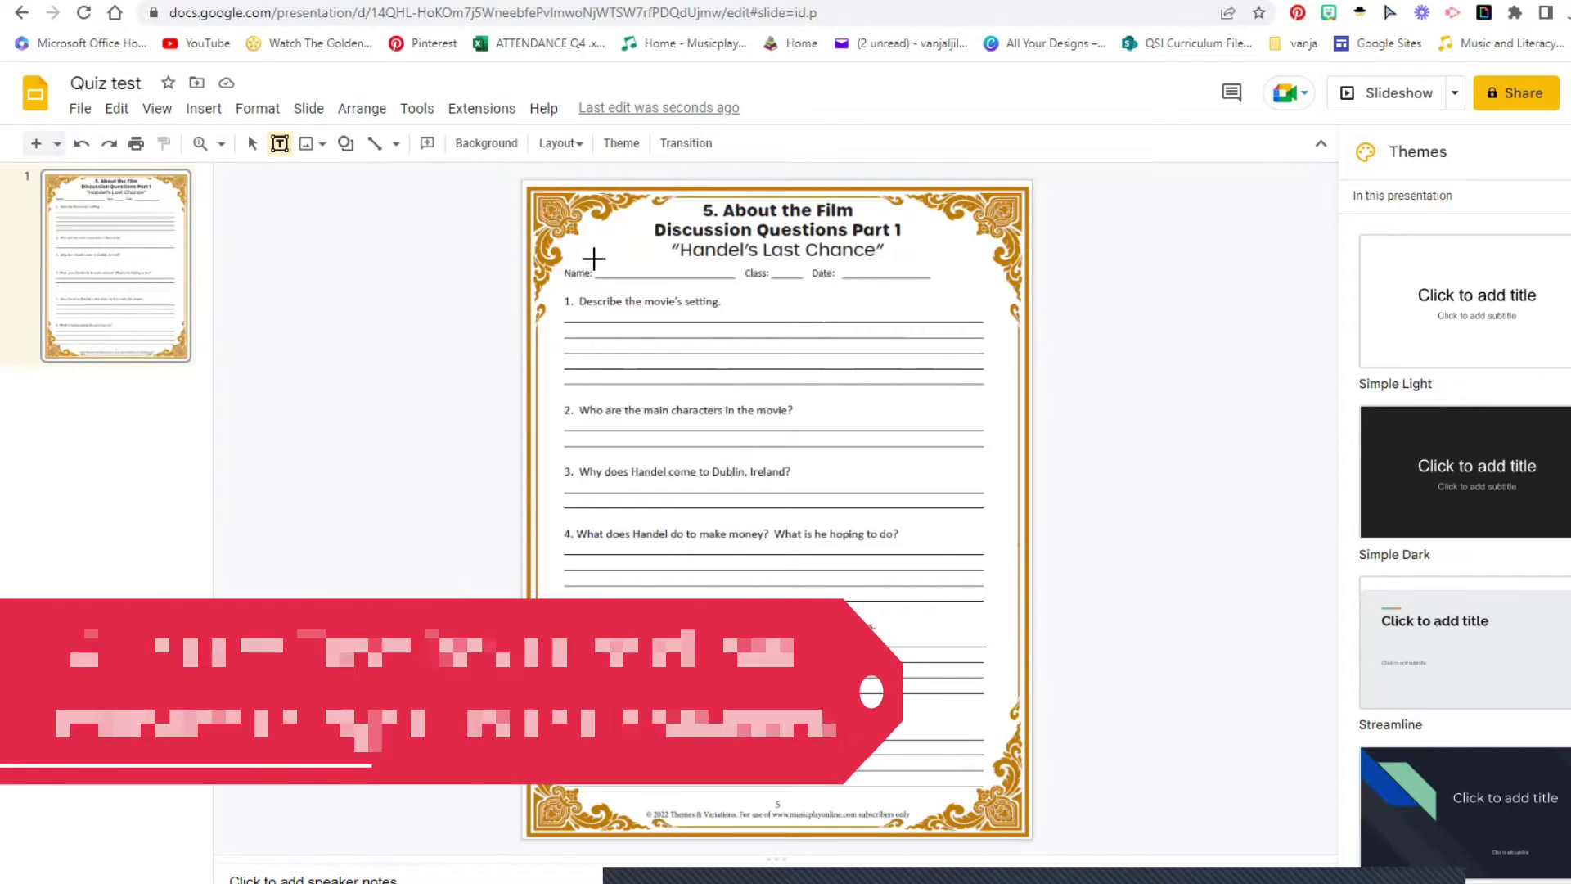
drag(594, 260, 808, 286)
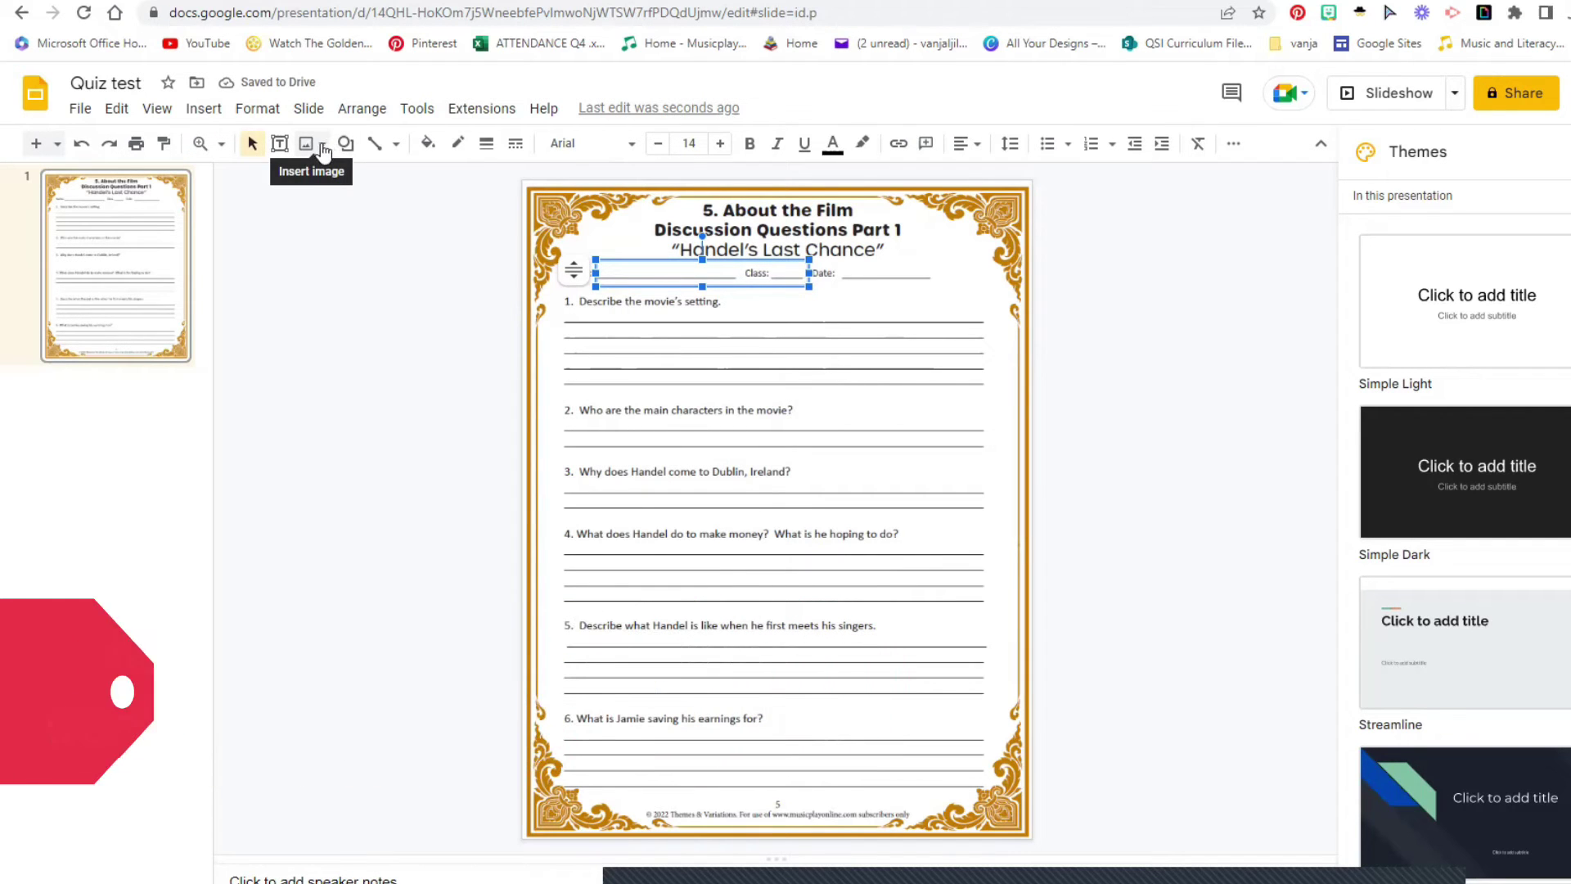
Give the Name box a white fill and a 3px magenta border
click(427, 144)
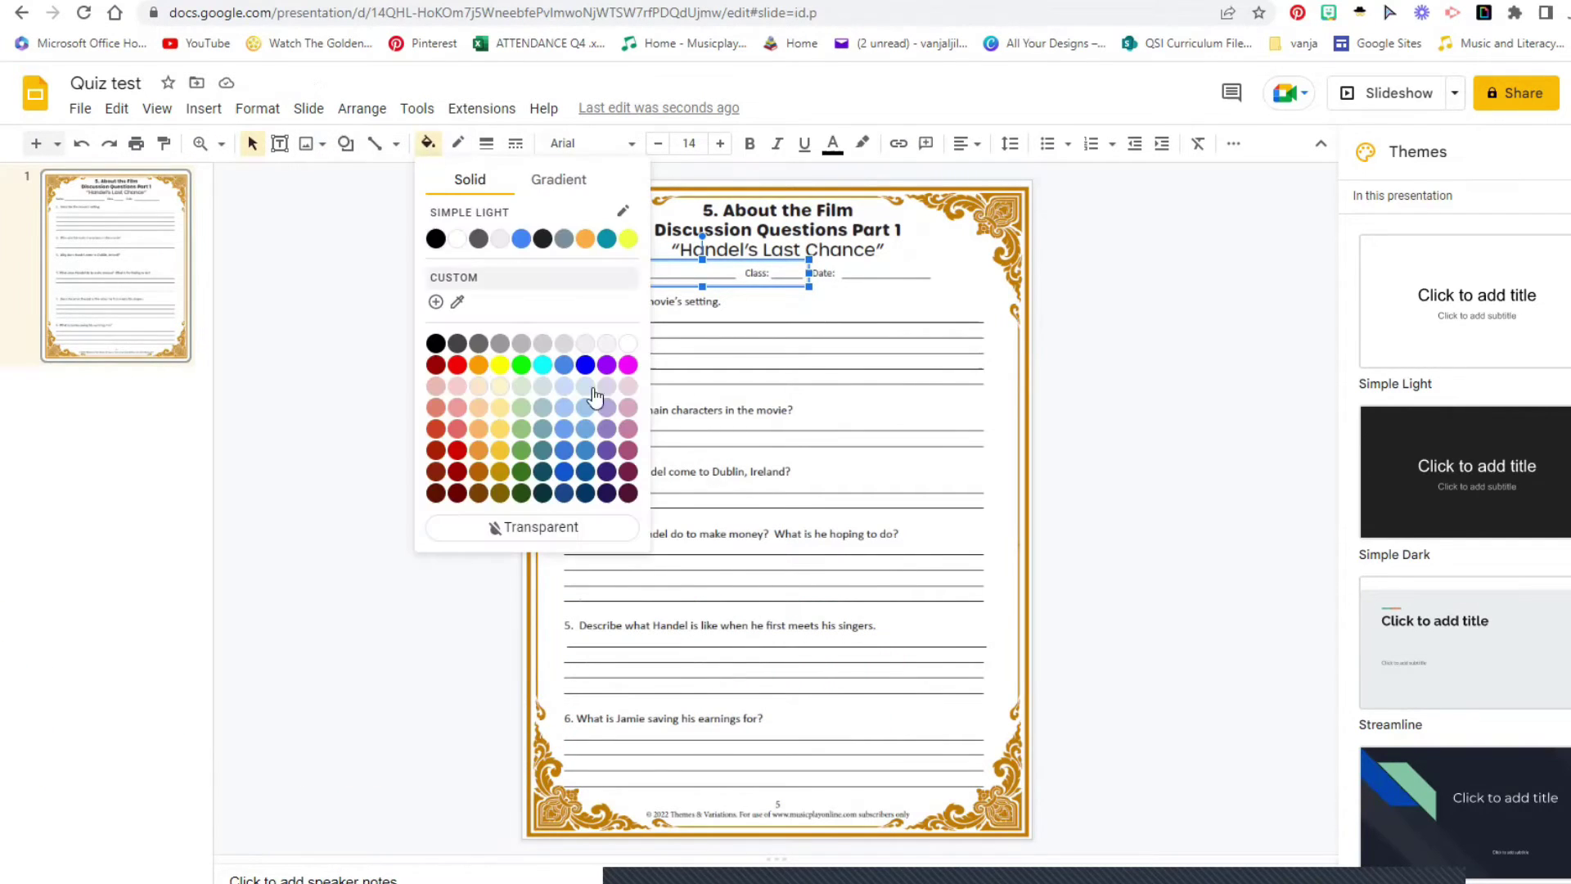
click(628, 343)
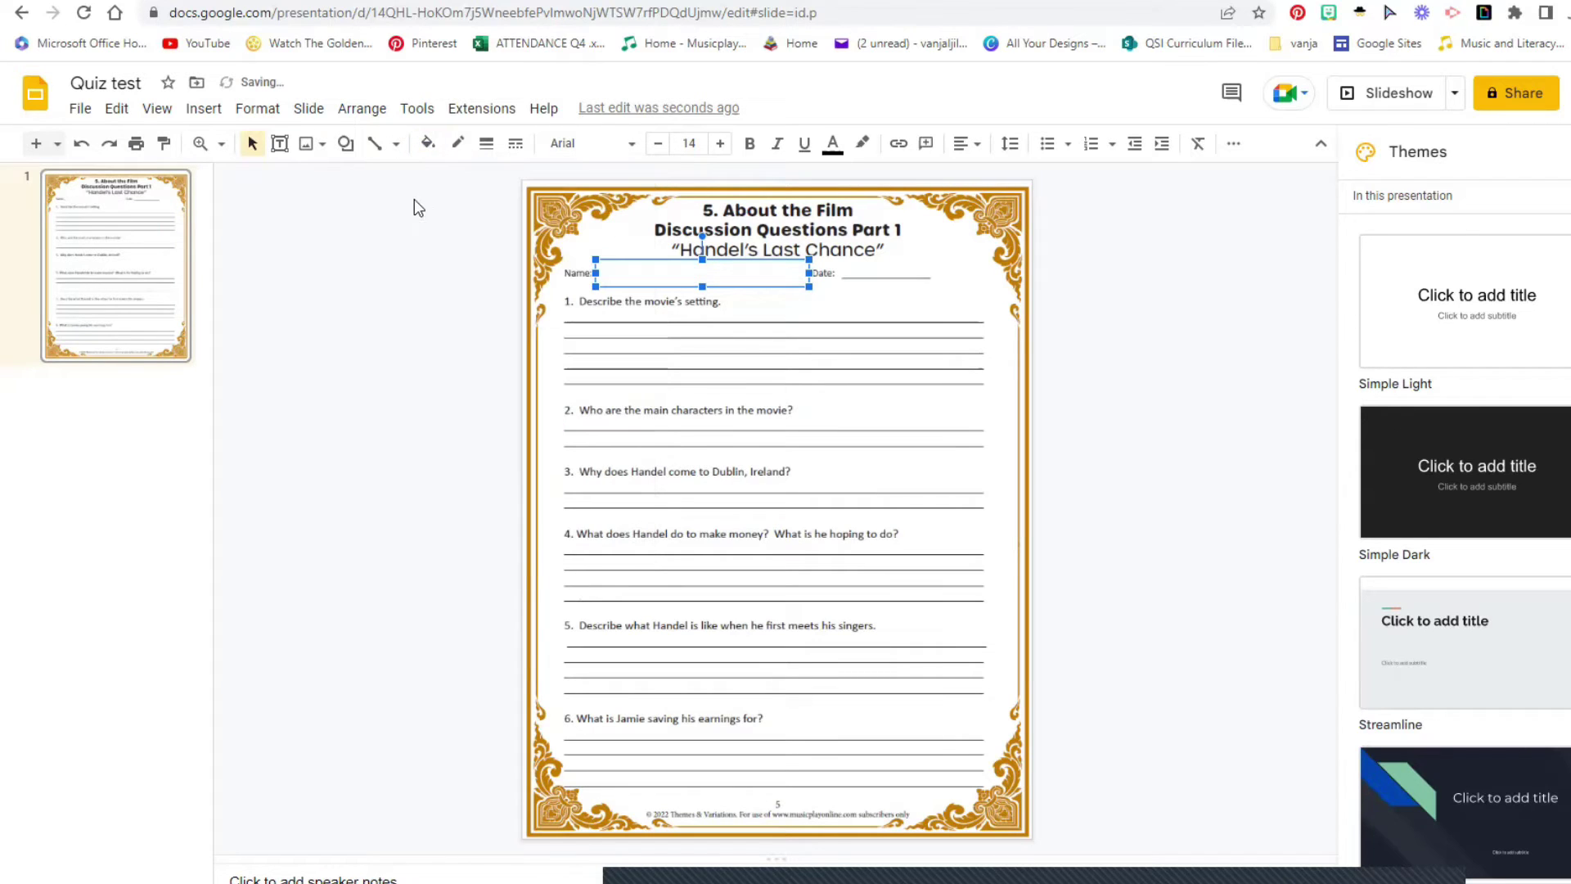
click(457, 144)
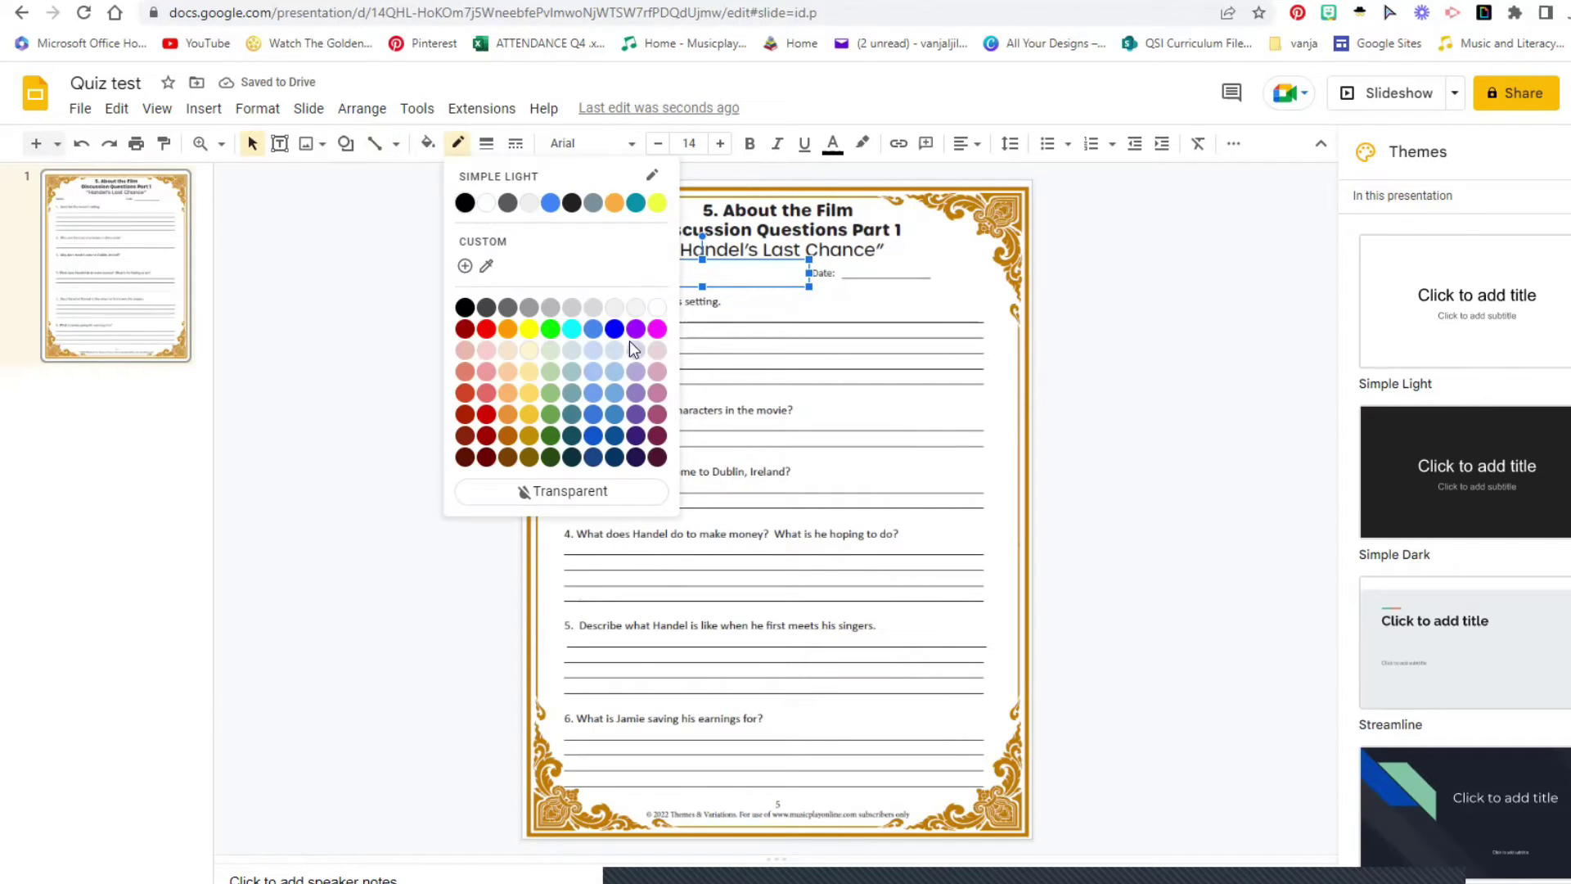
click(488, 152)
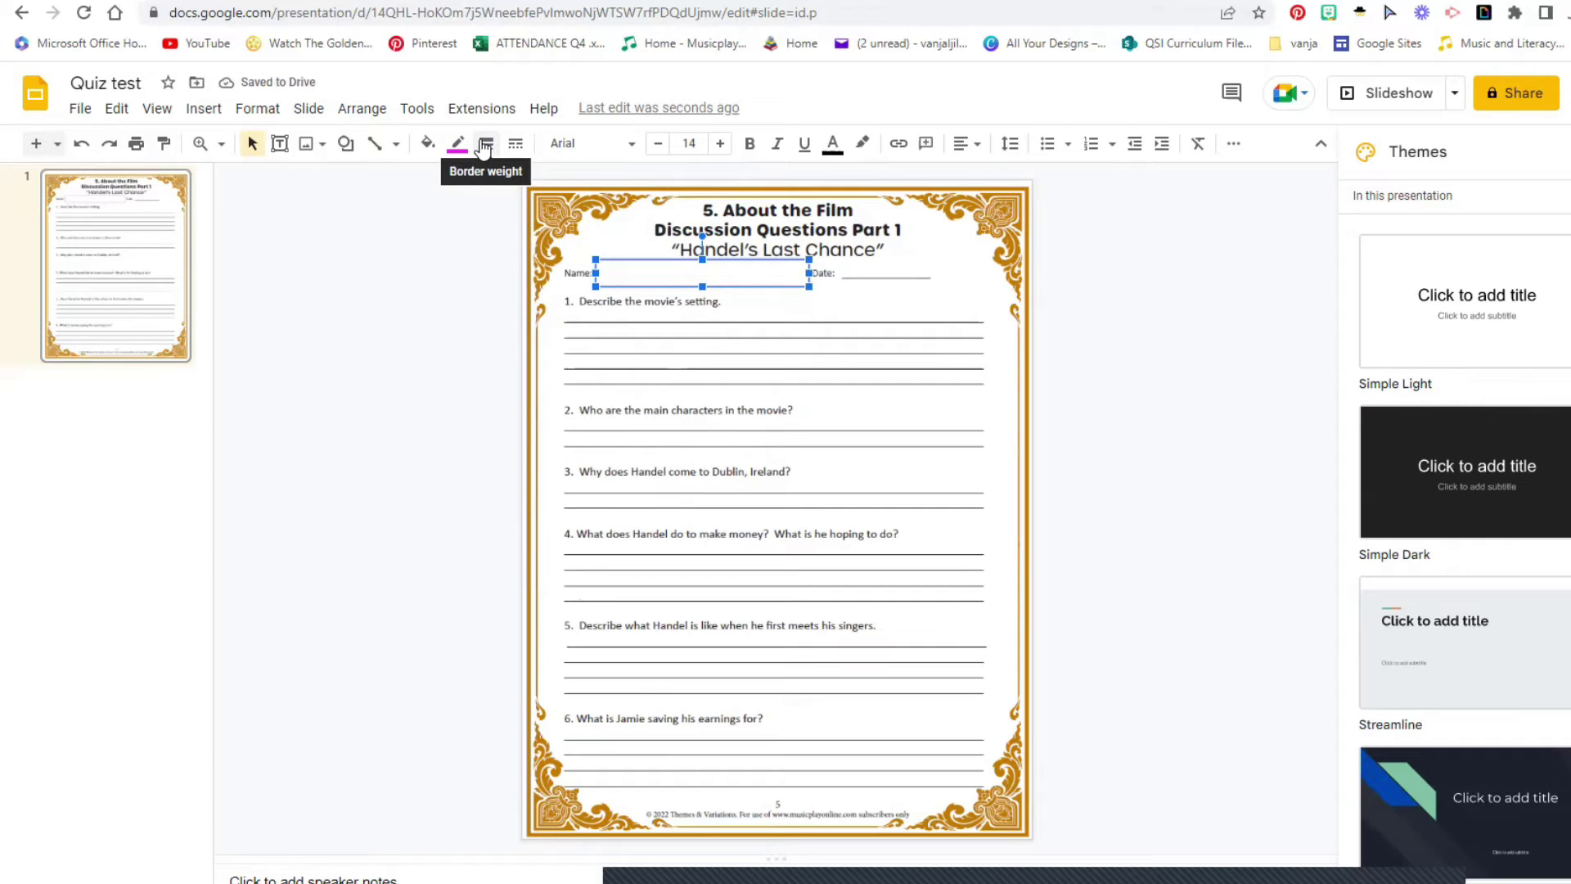
click(485, 147)
click(514, 244)
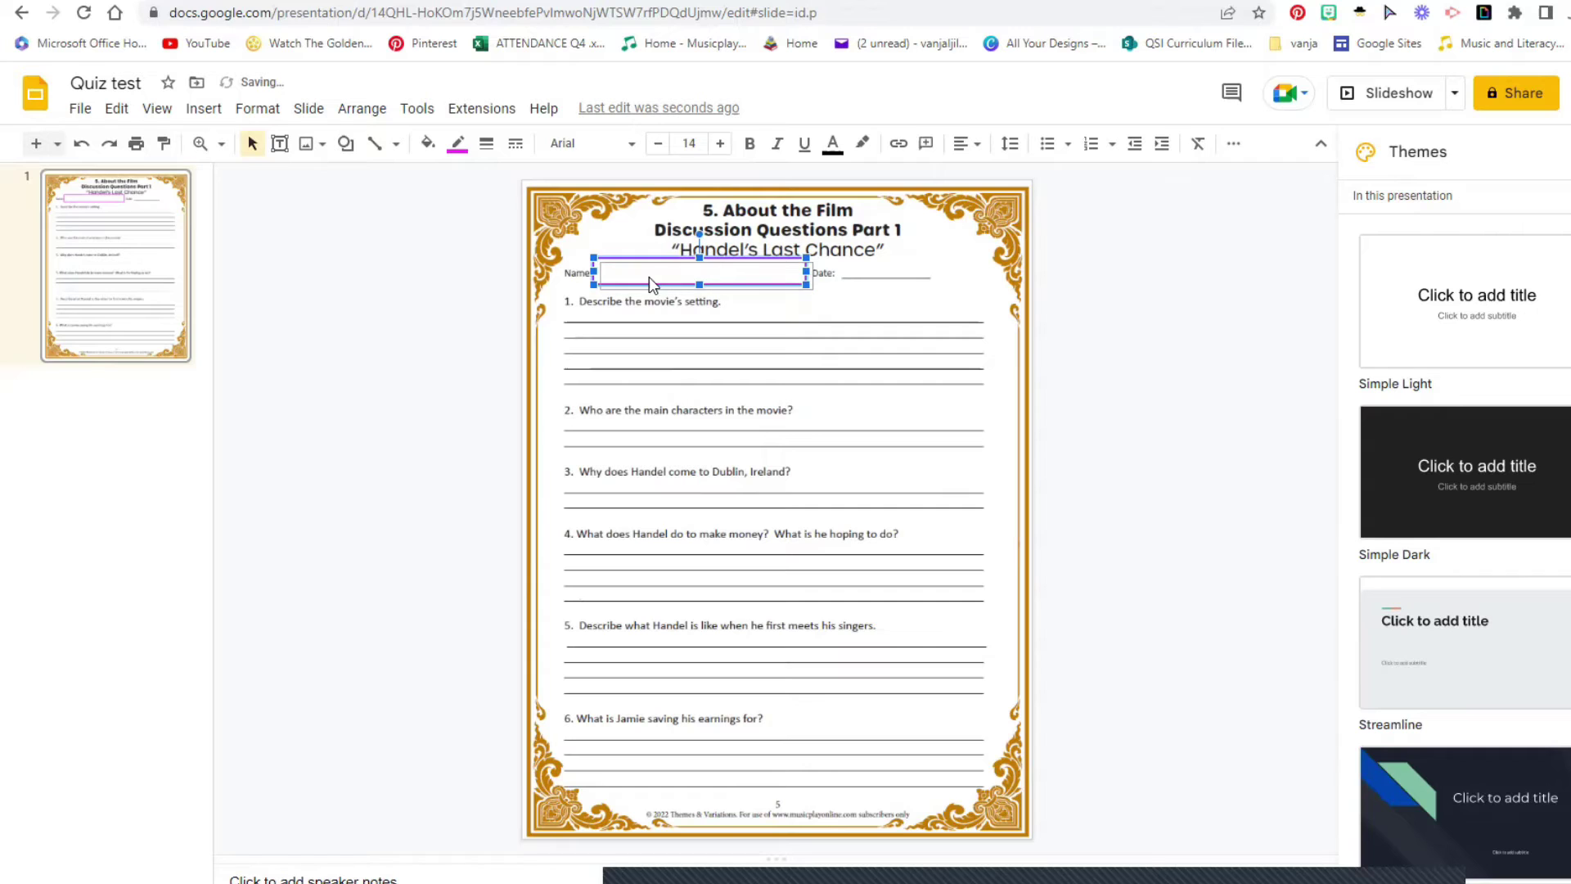
click(647, 277)
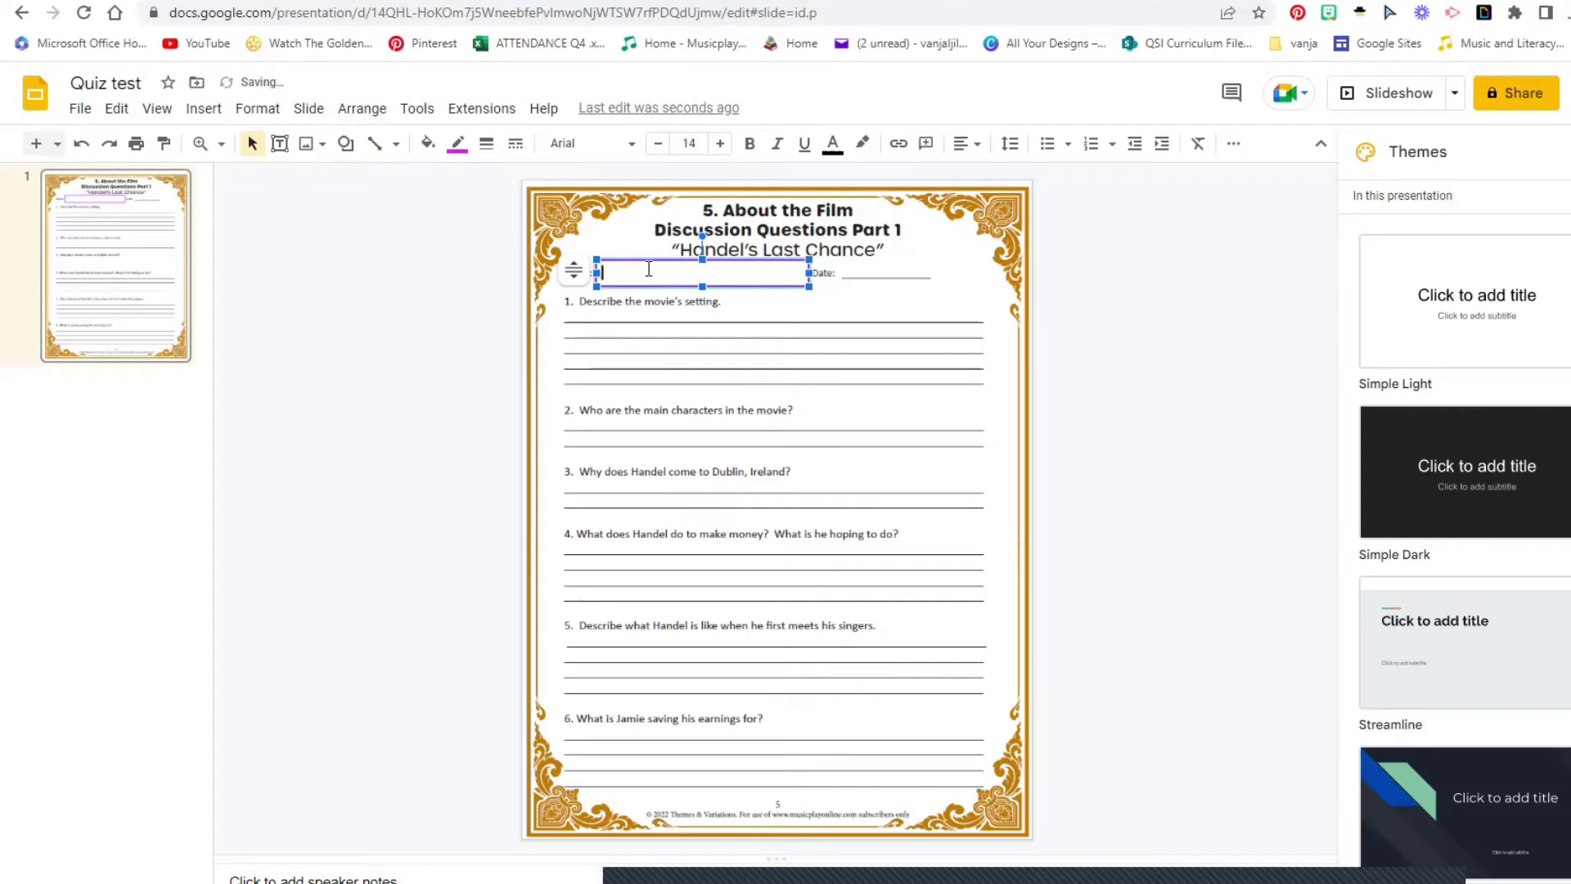
Copy the Name box, place the copy beside Date:, and narrow it to fit the line
right_click(650, 256)
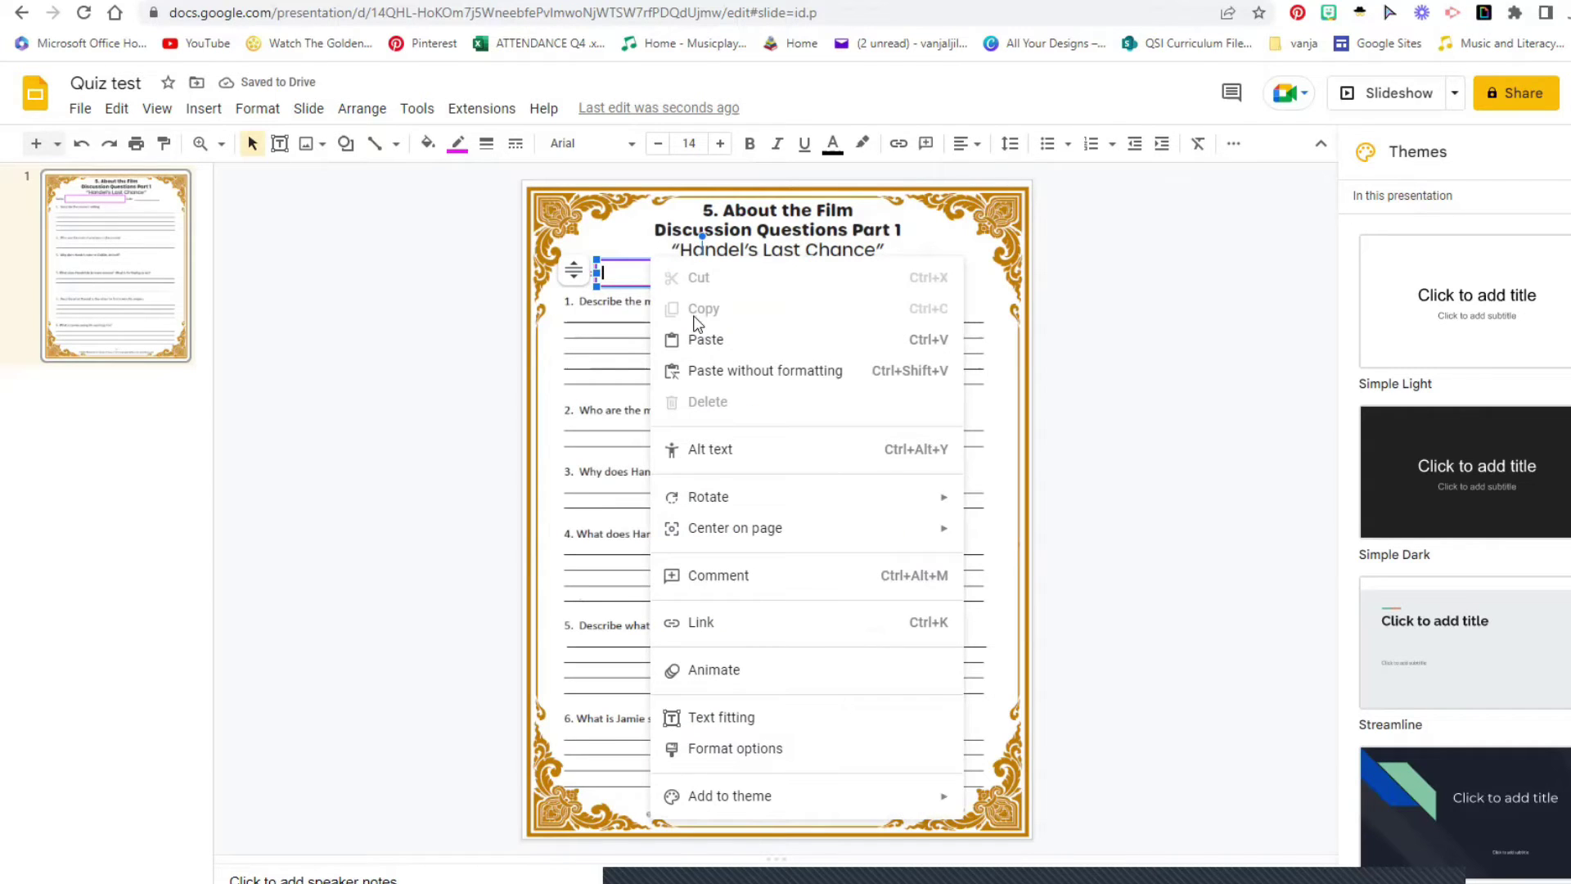
click(594, 281)
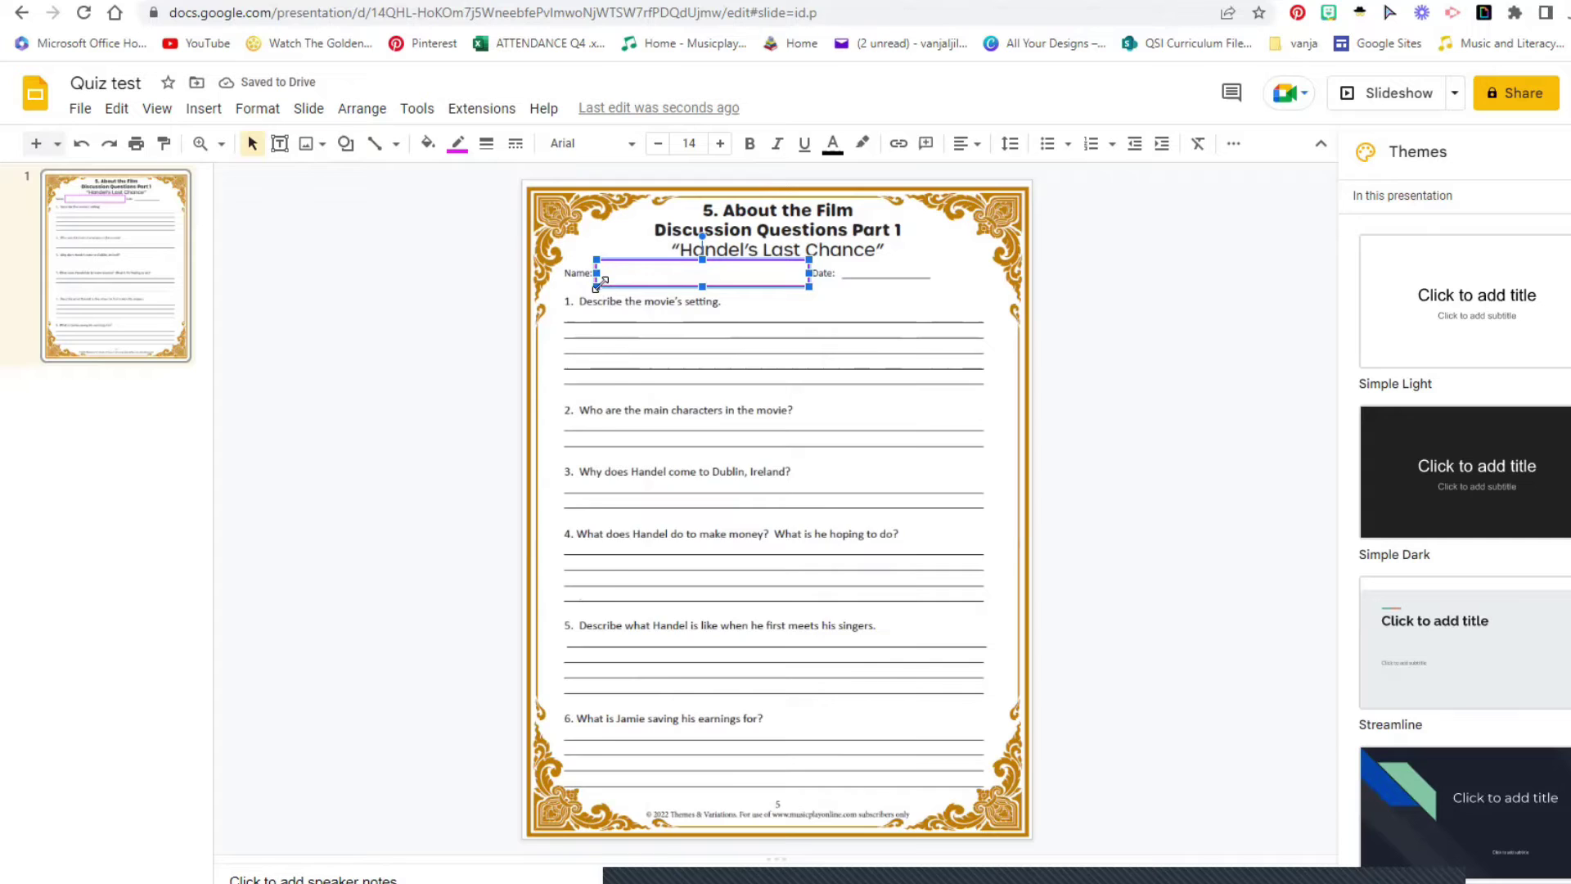
right_click(599, 283)
right_click(876, 284)
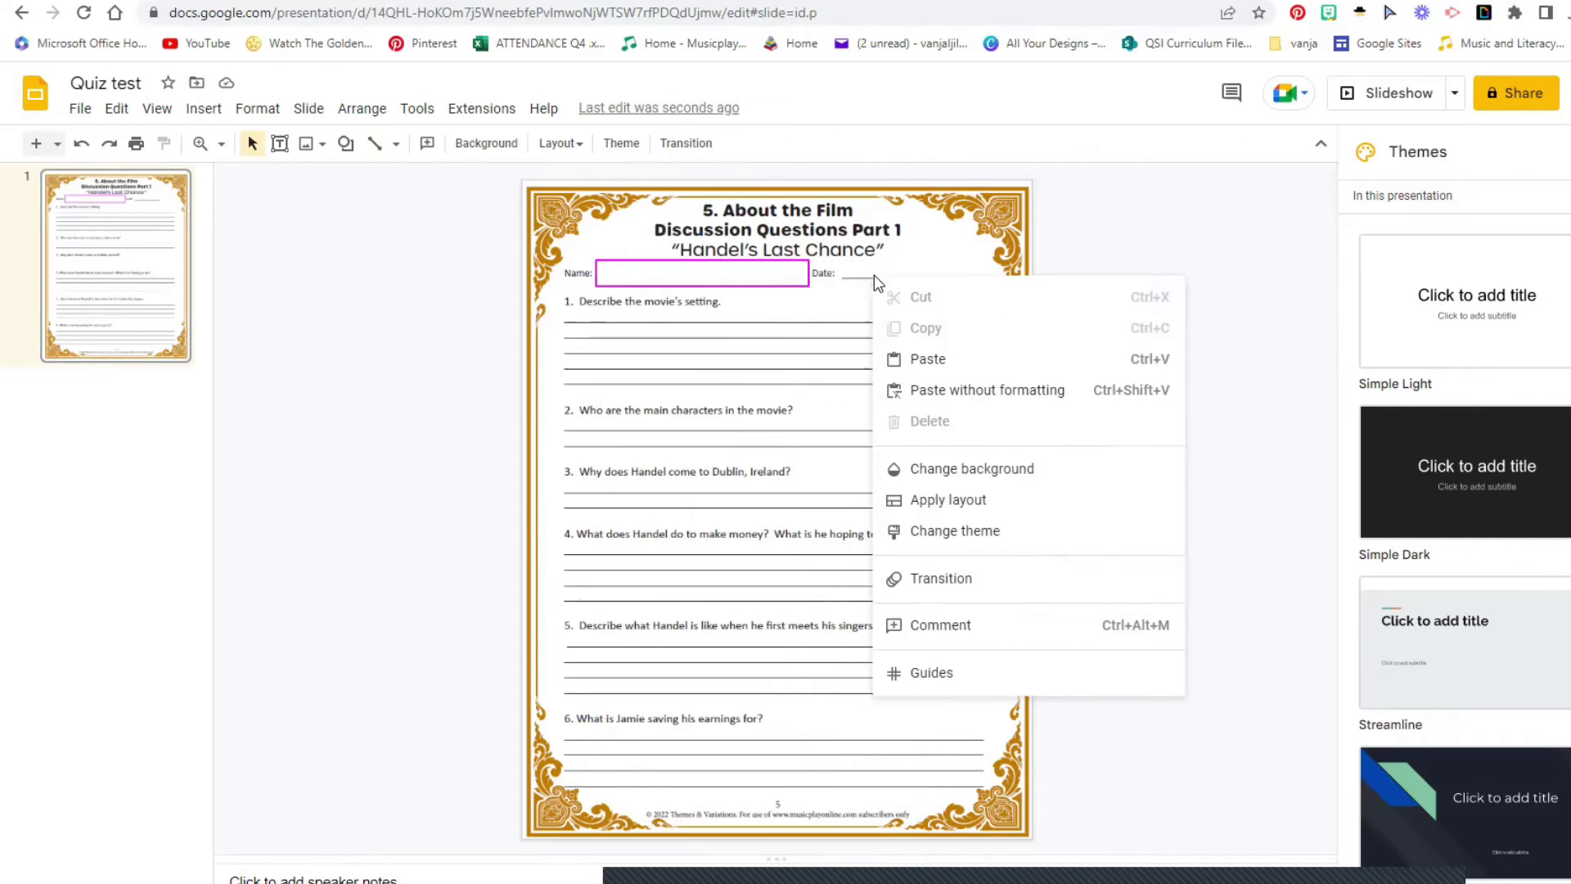
click(929, 356)
drag(711, 274, 949, 263)
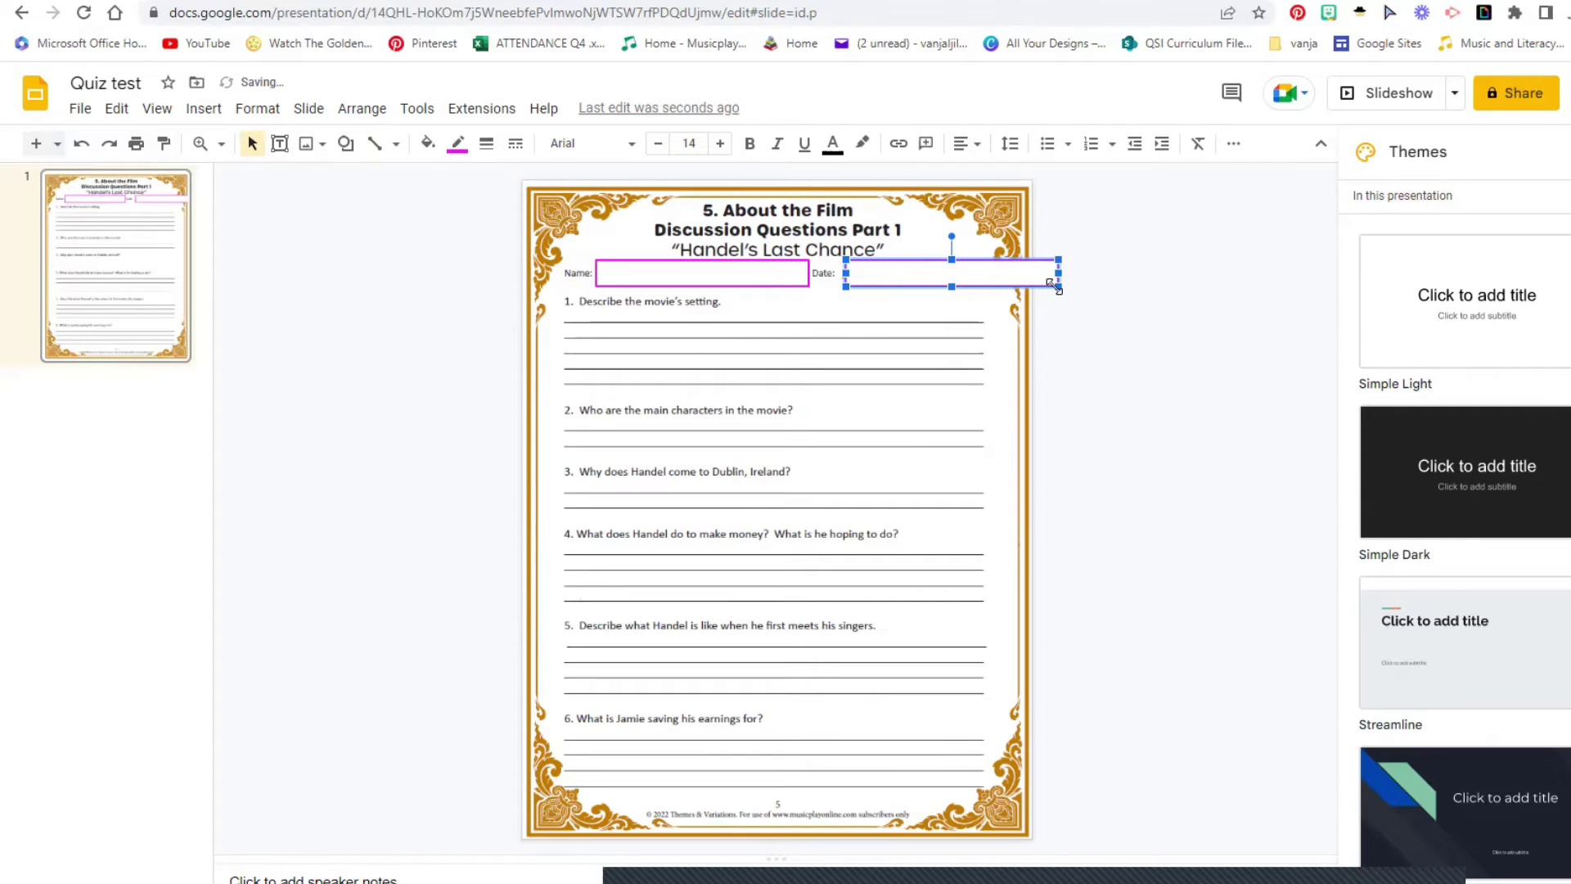
drag(1057, 287, 982, 286)
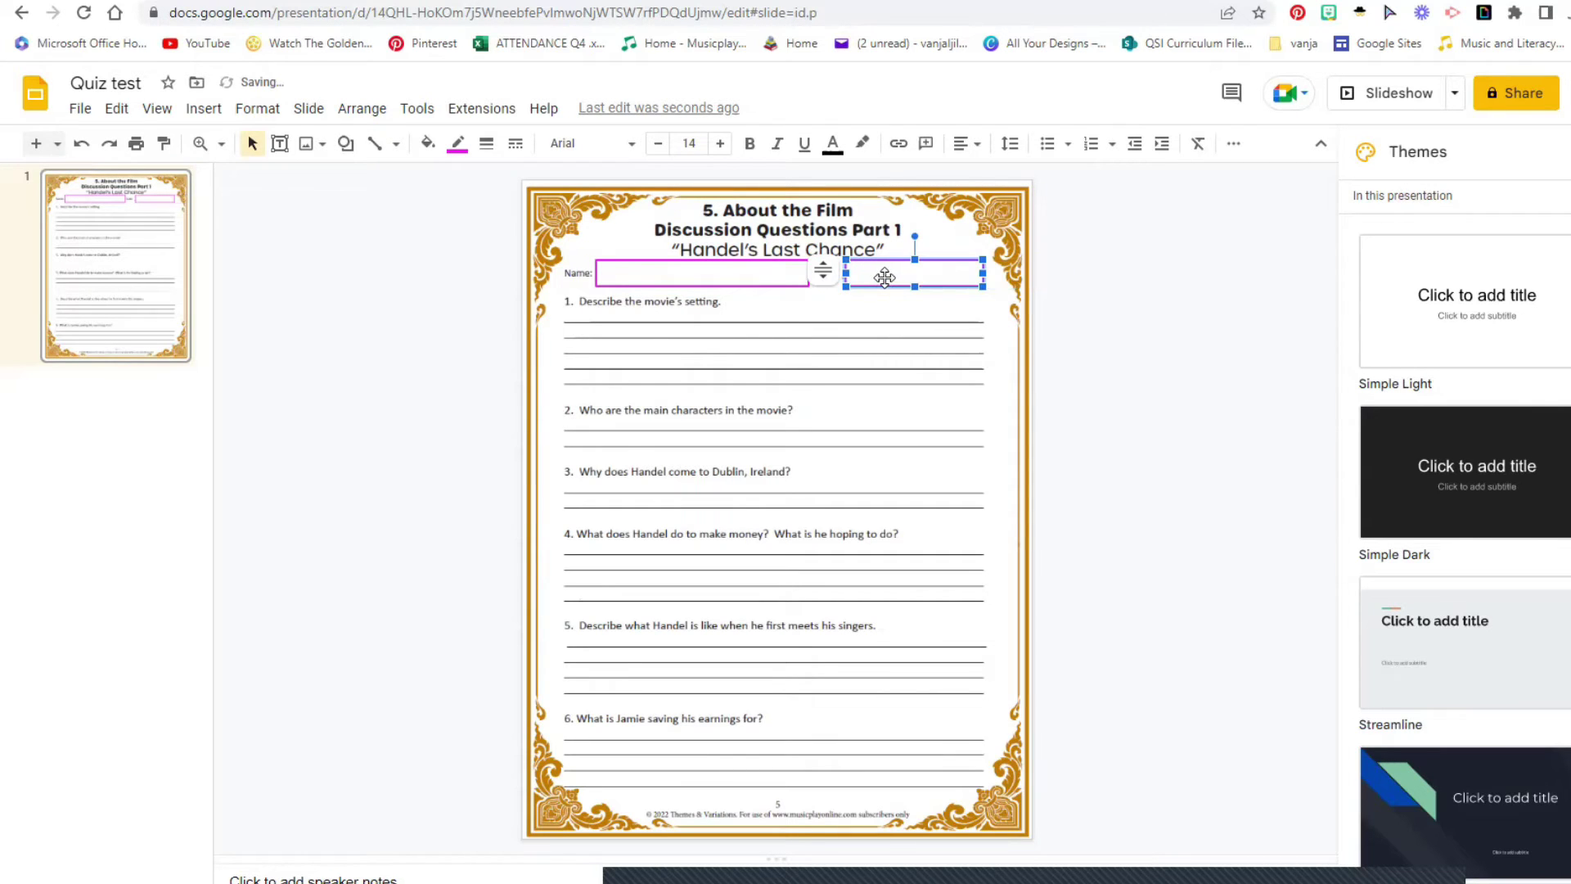
right_click(644, 319)
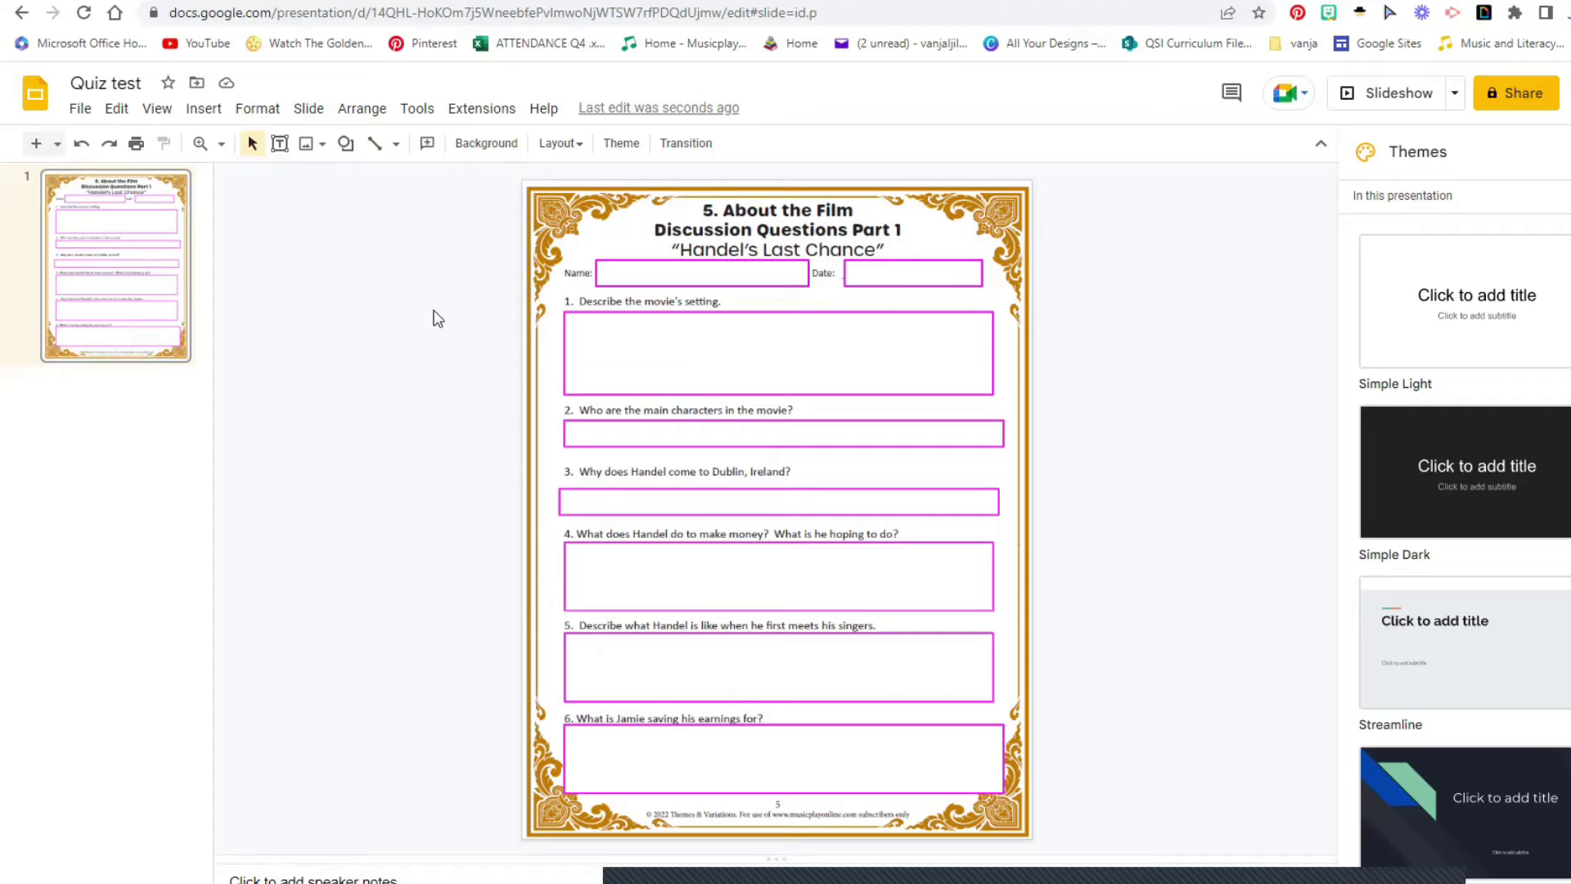
Share Quiz test so anyone with the link is an Editor, and copy the link
click(1506, 92)
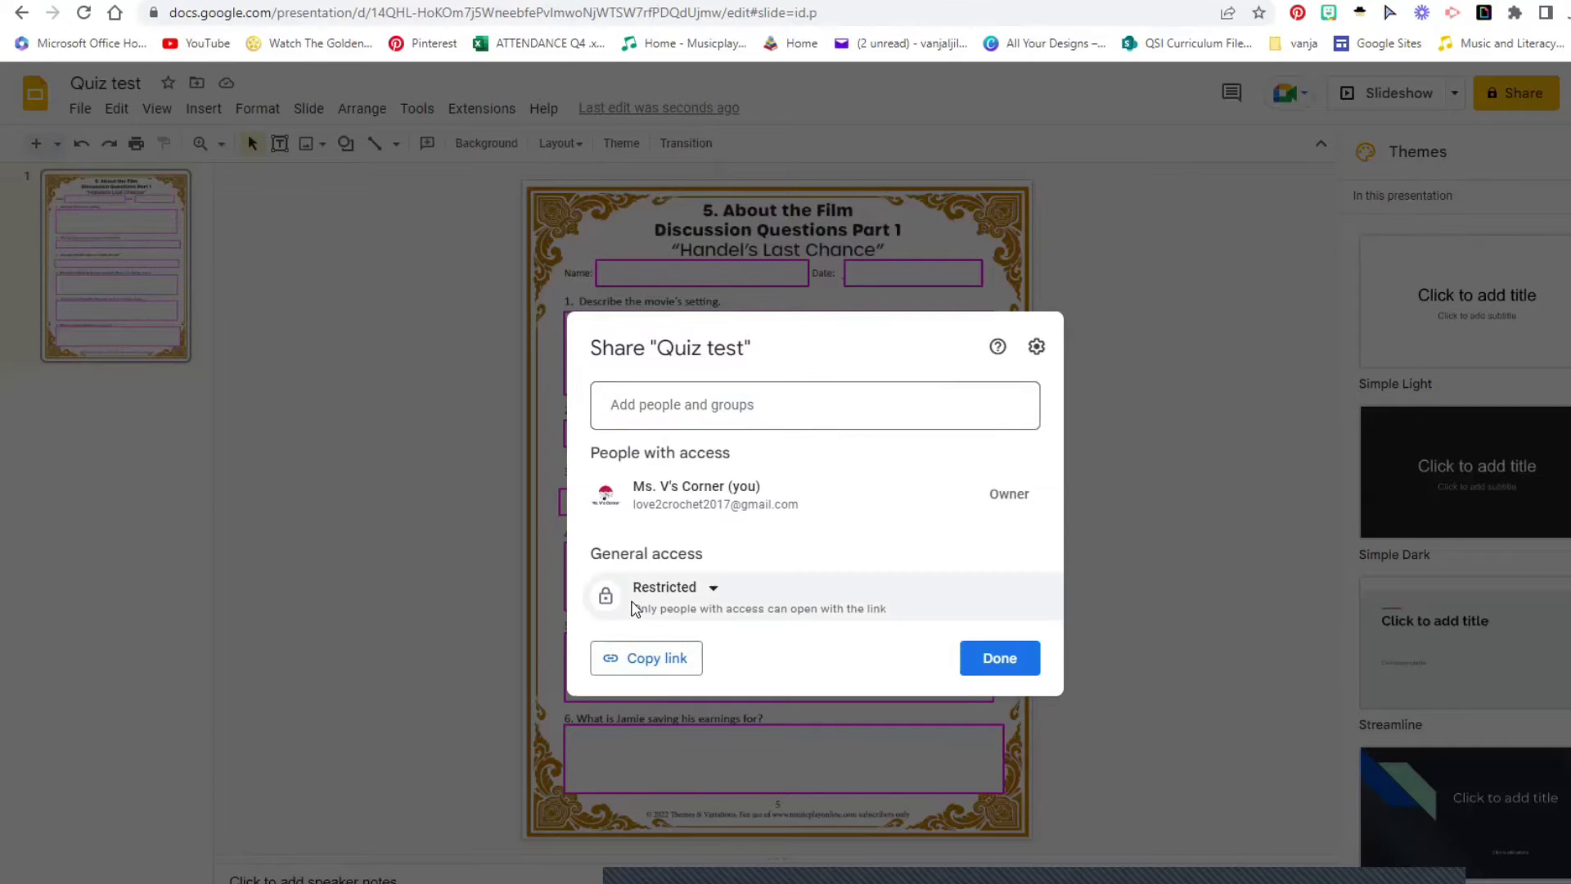
click(690, 589)
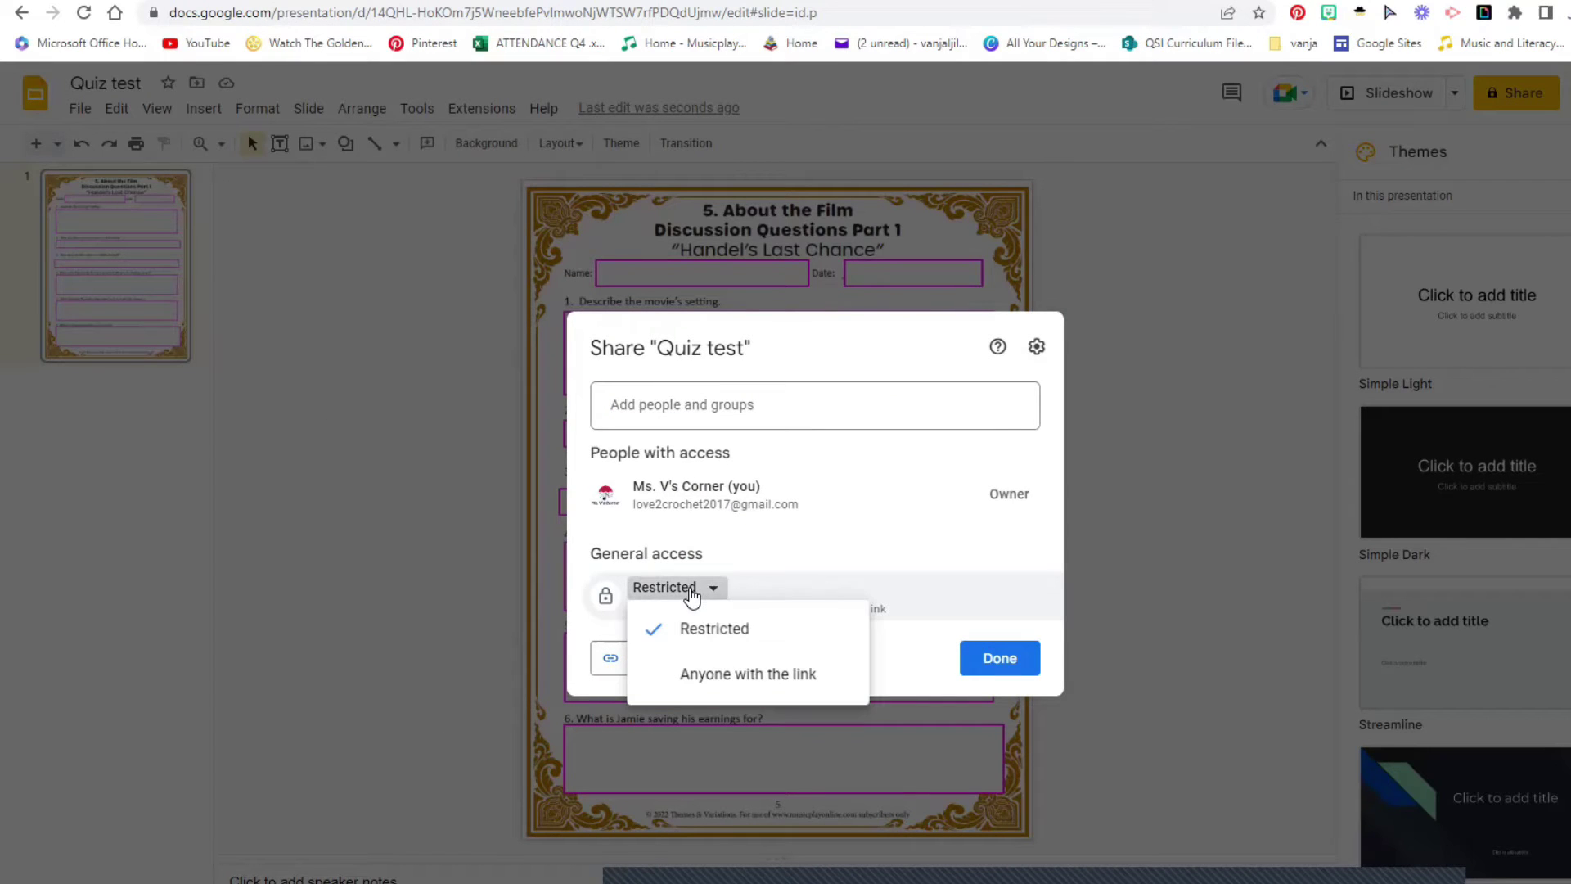
click(701, 678)
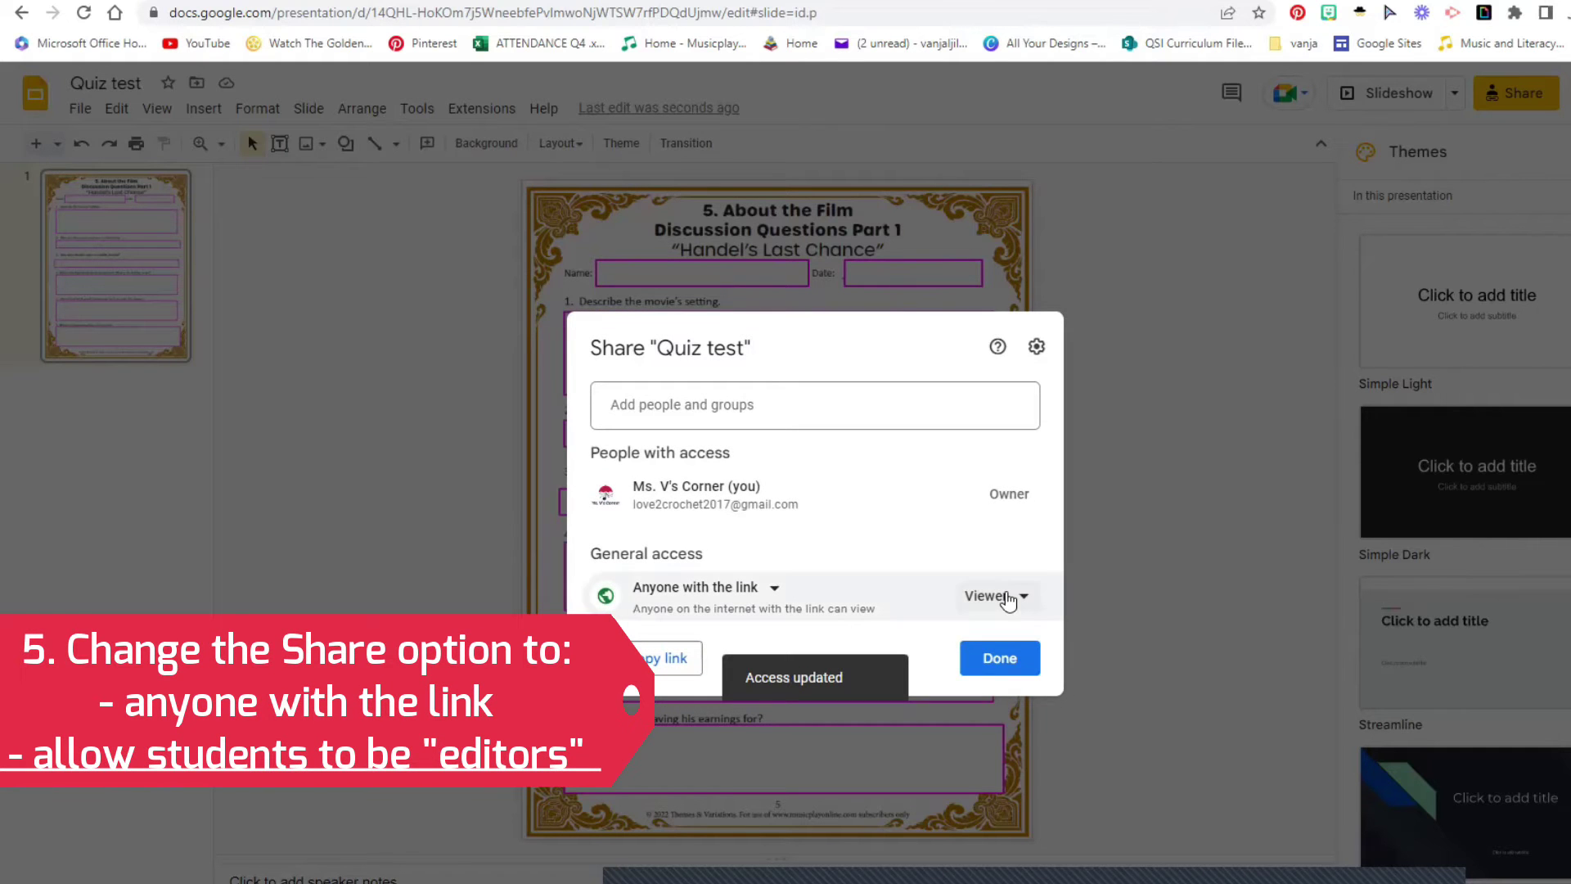
click(1008, 601)
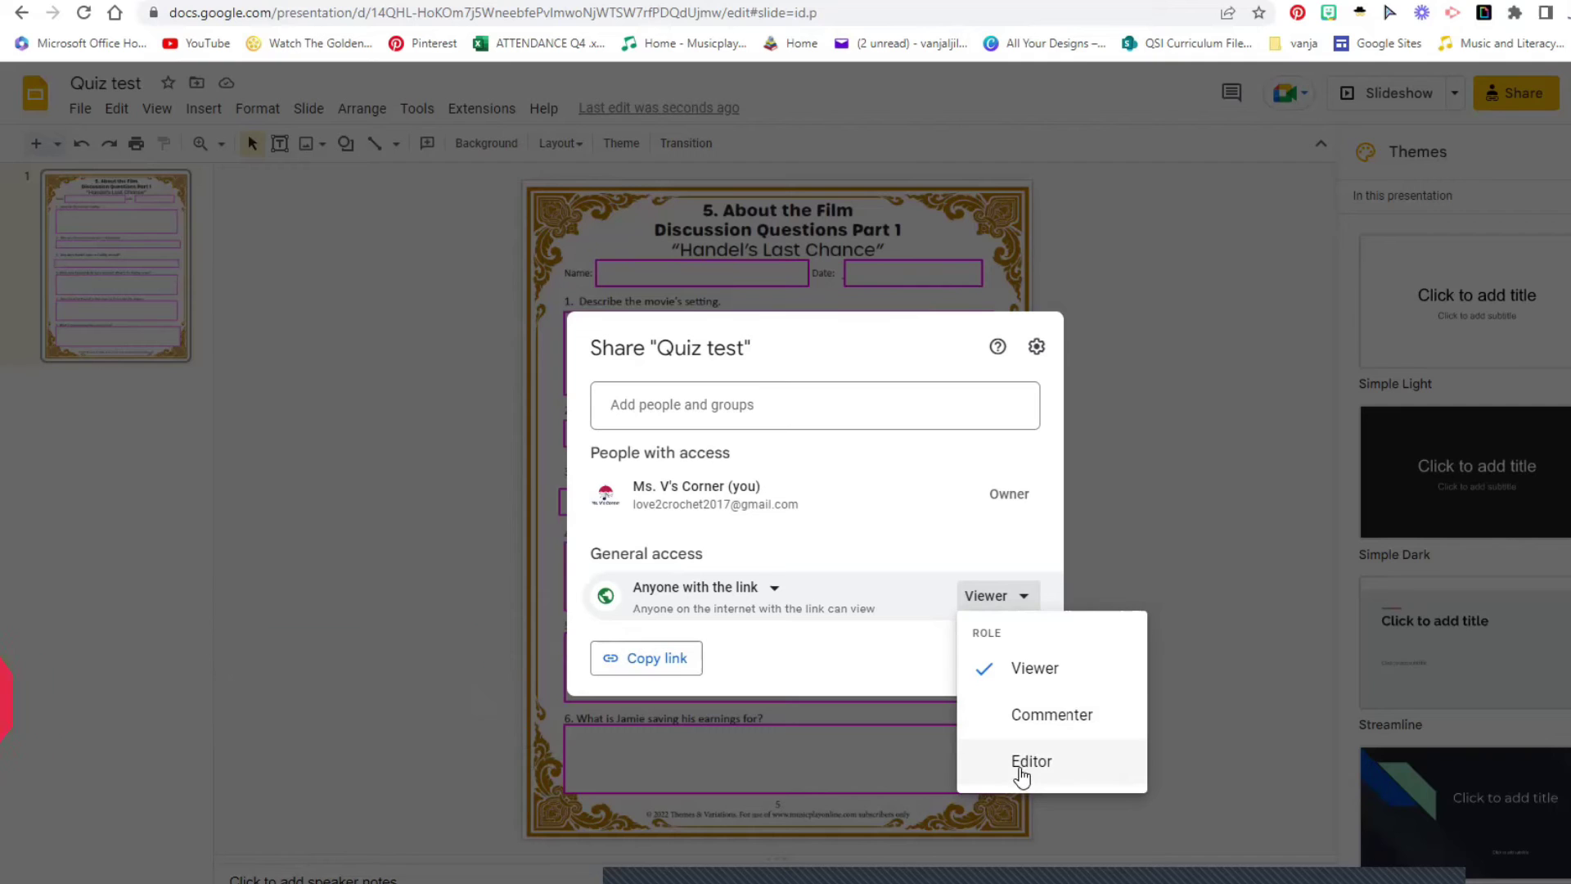
click(1020, 769)
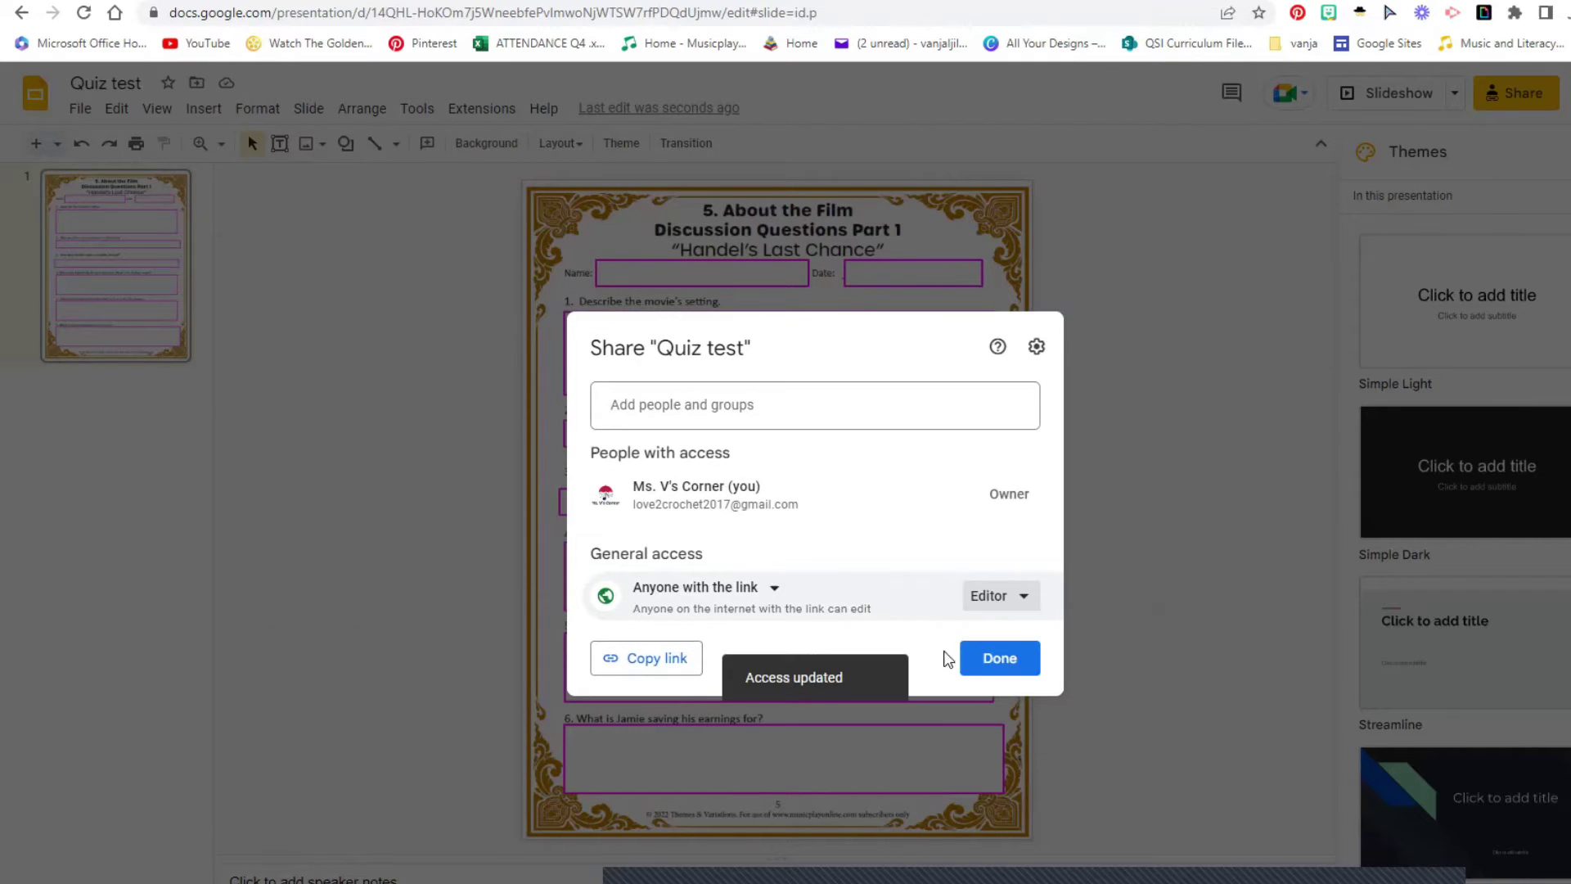
click(639, 664)
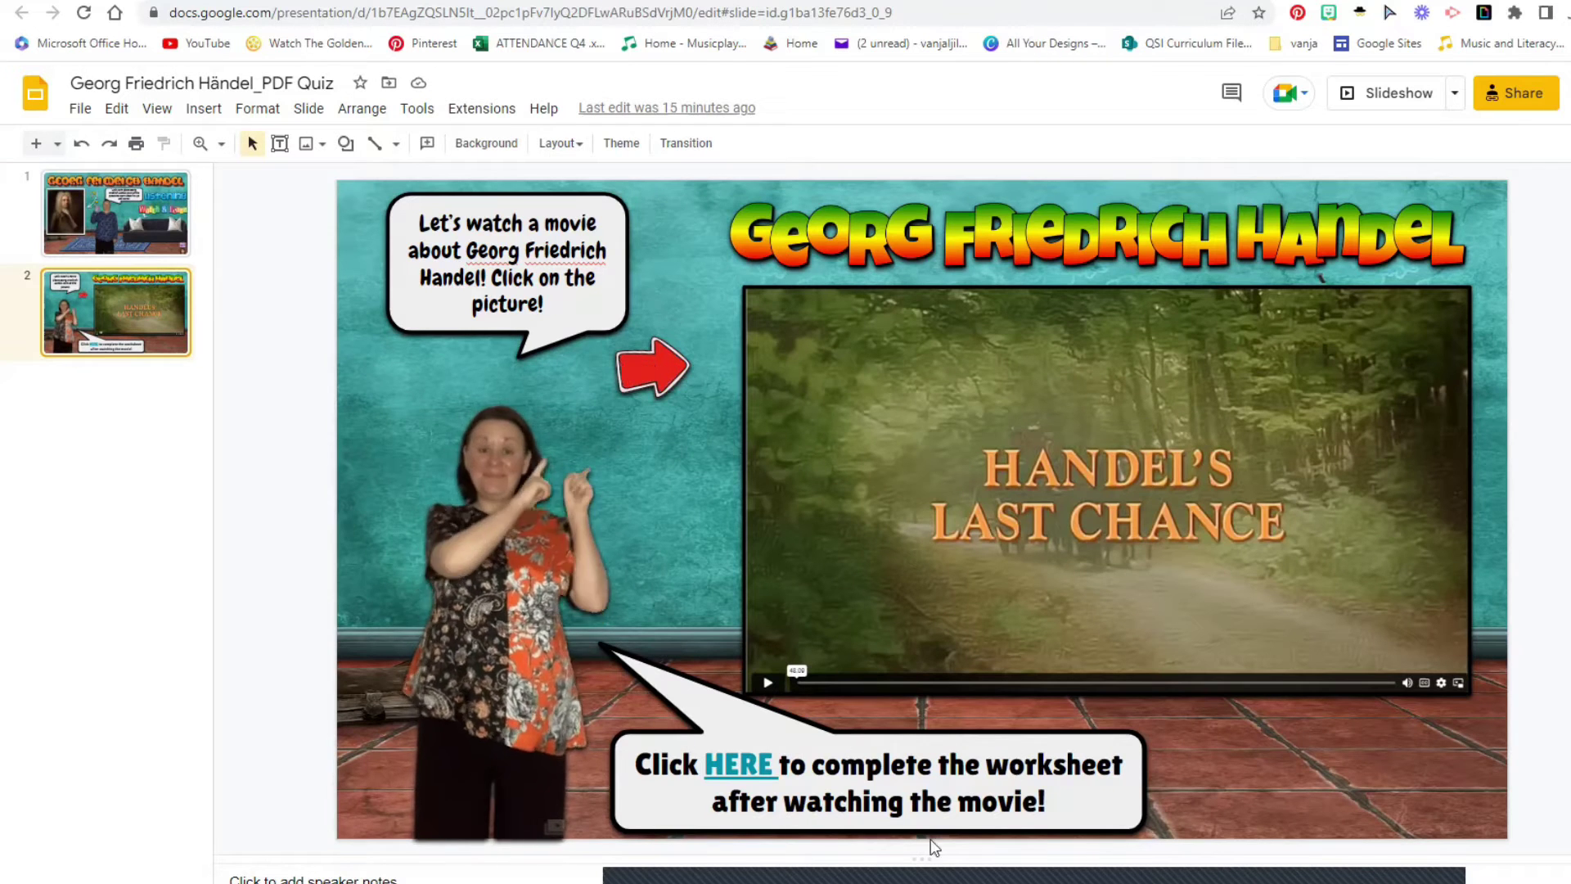
Replace the old link on HERE with the pasted Quiz test share link
click(767, 765)
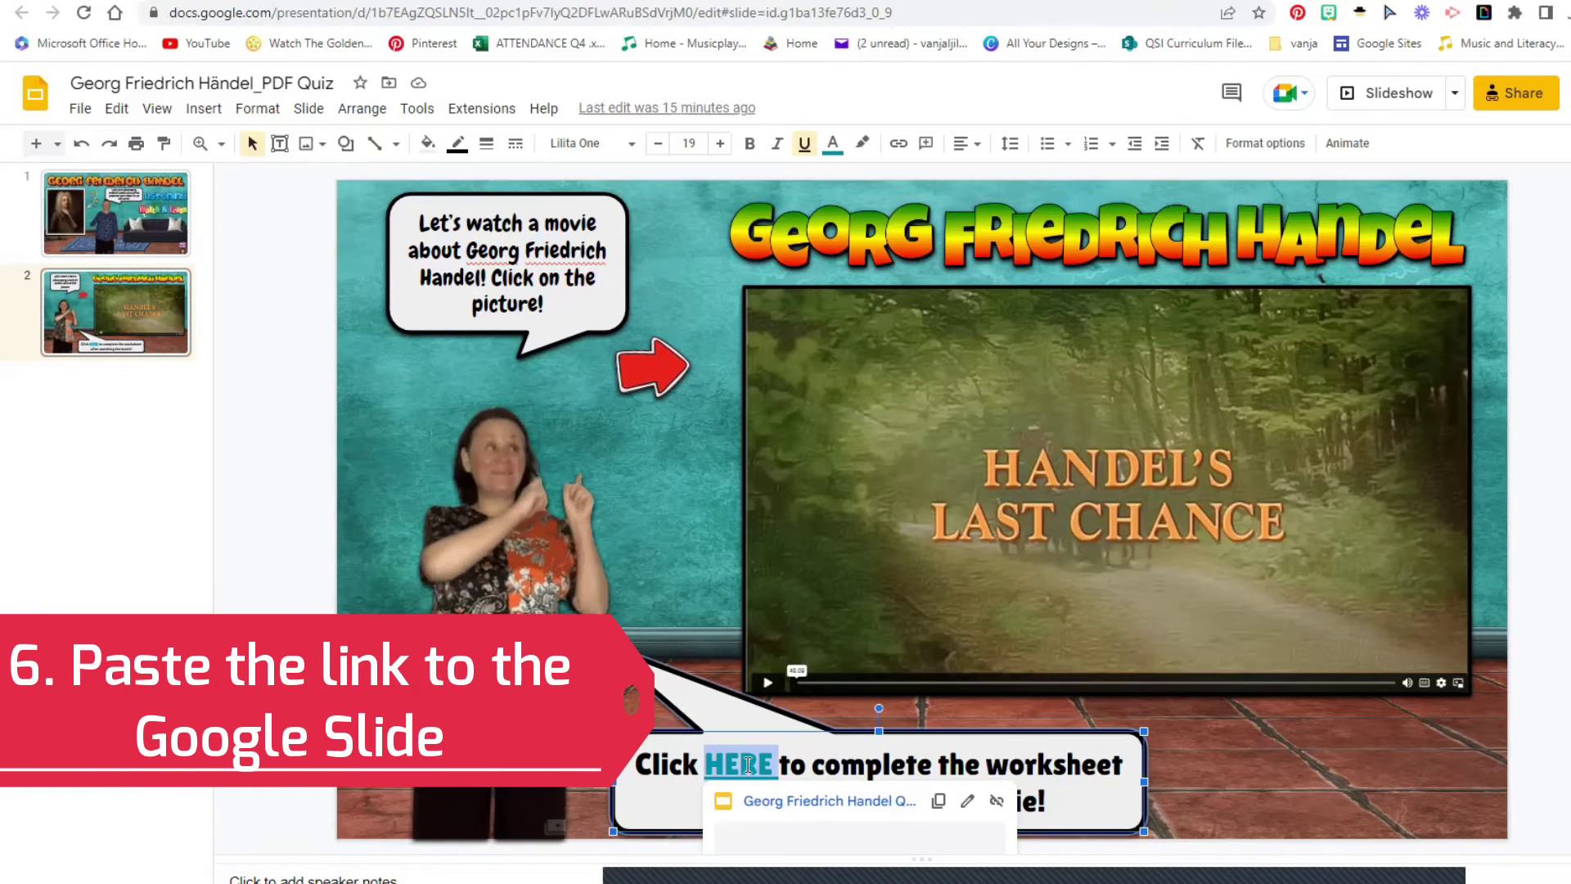
click(1000, 806)
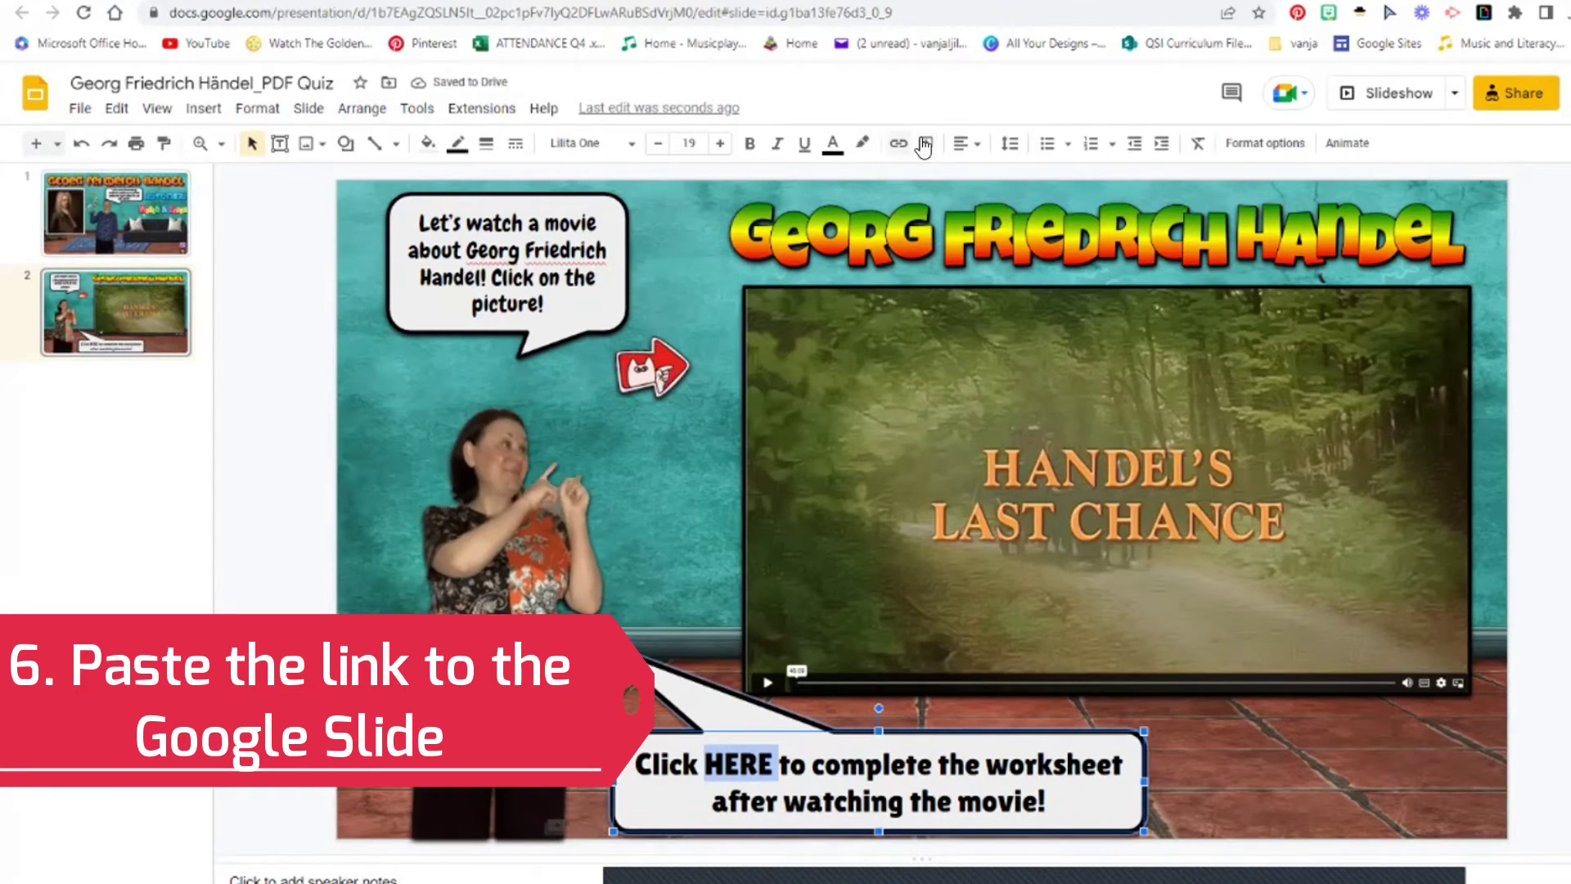
click(897, 147)
right_click(803, 438)
click(854, 590)
click(992, 340)
click(278, 360)
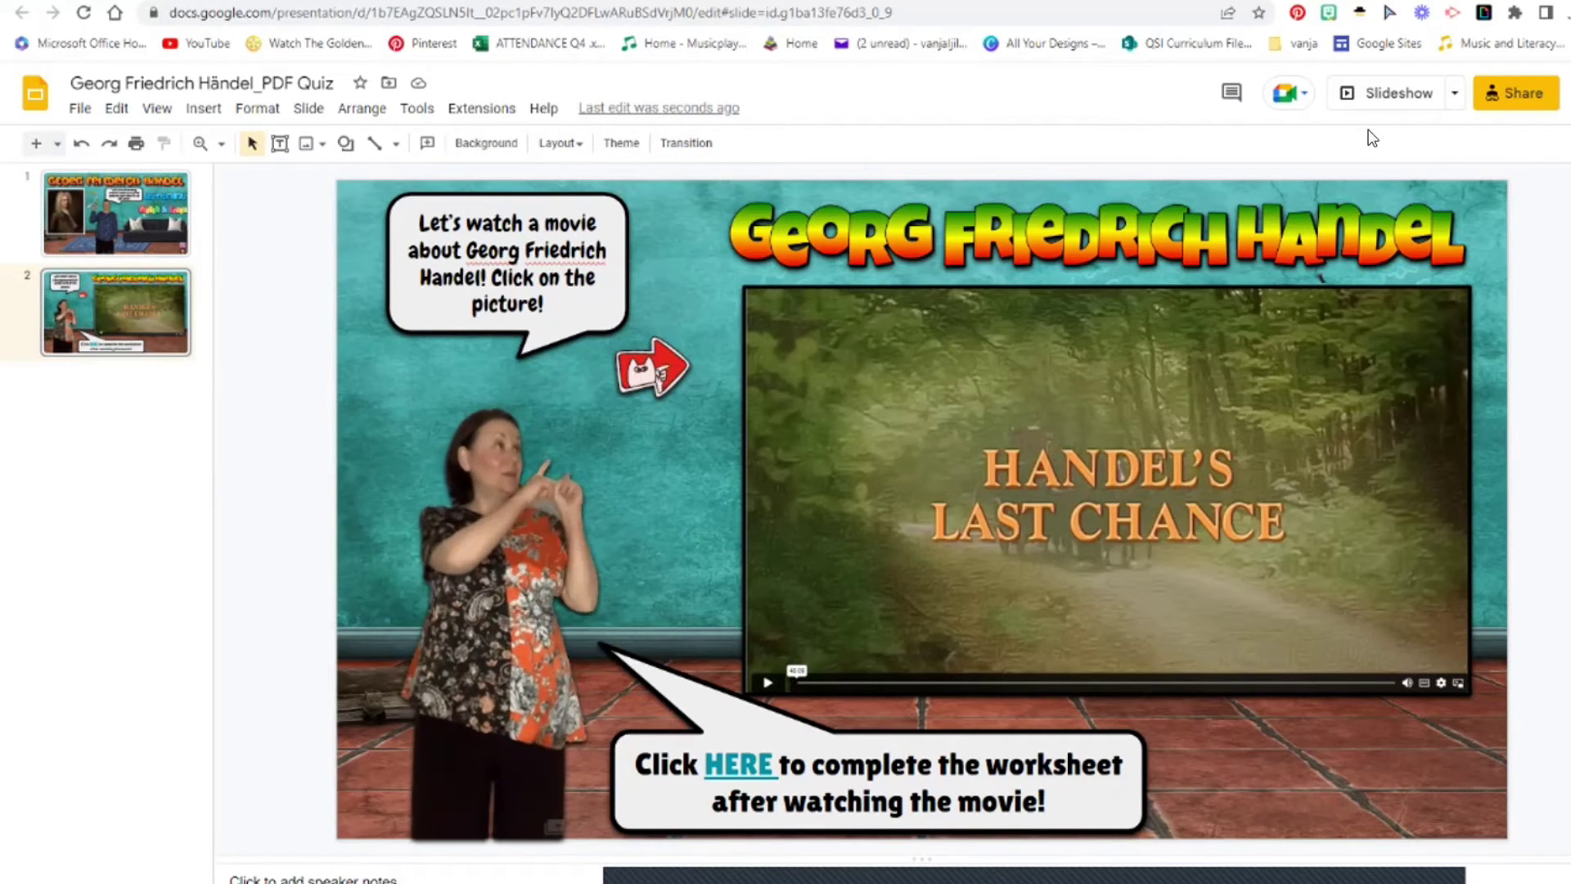
click(1519, 102)
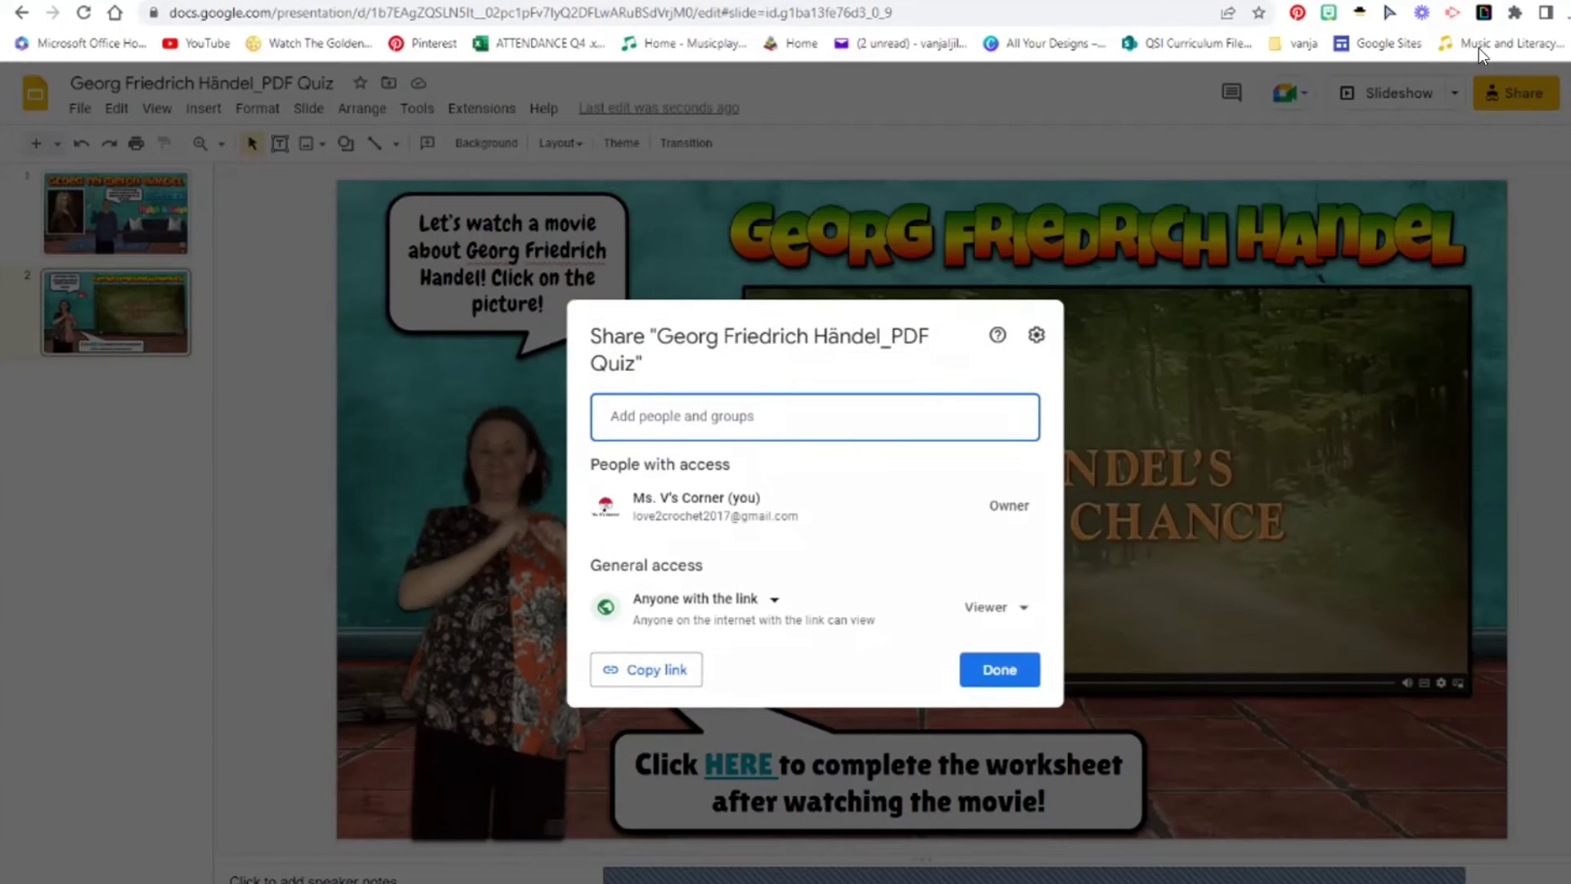
click(691, 602)
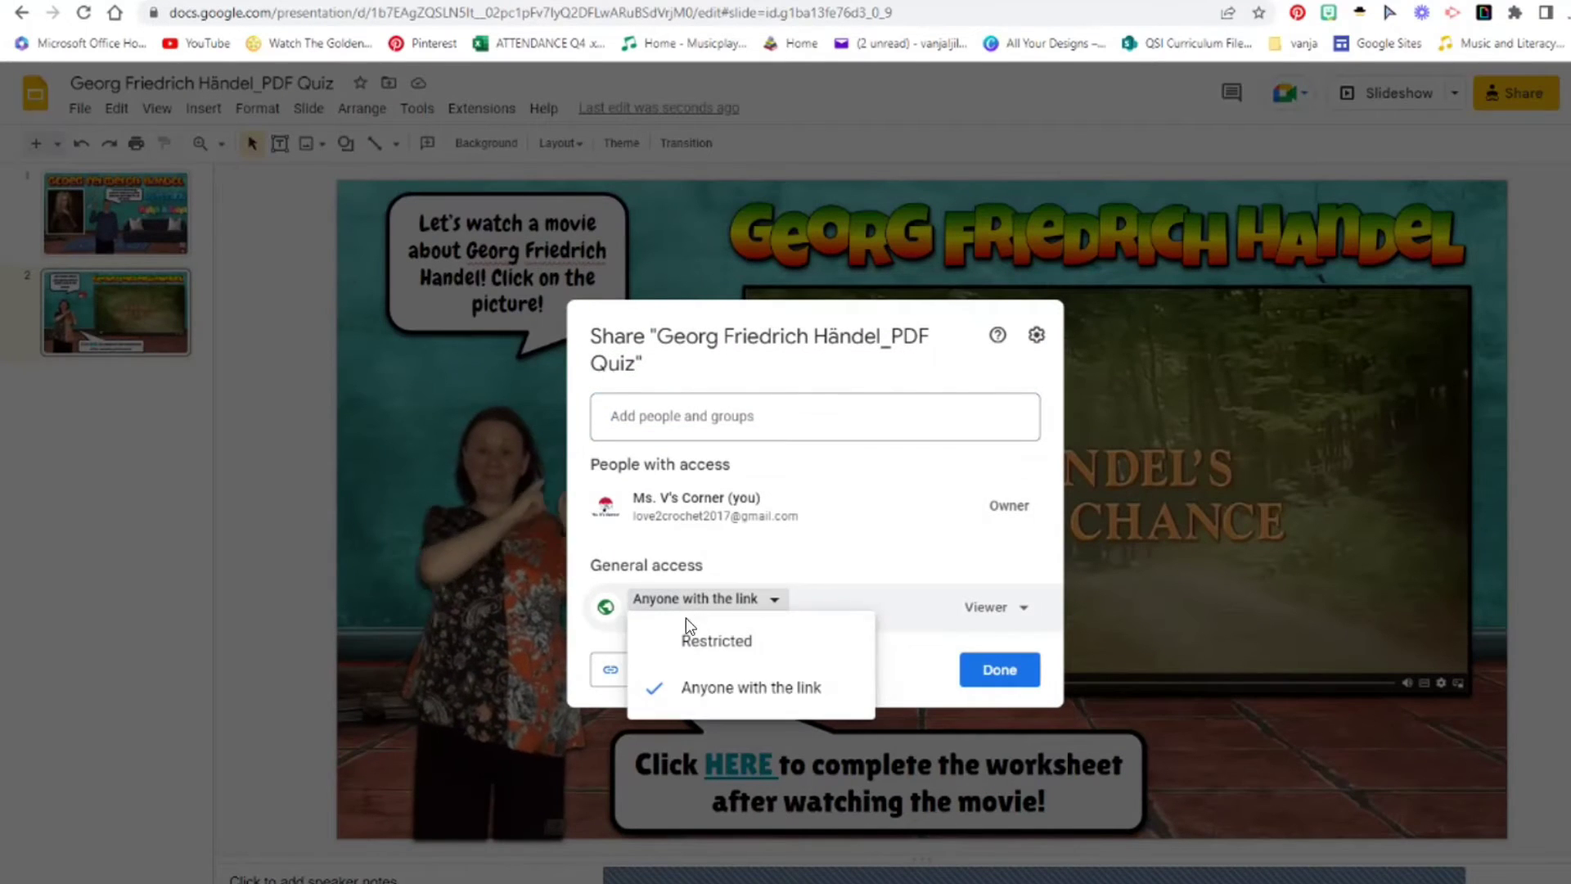
click(704, 685)
click(992, 606)
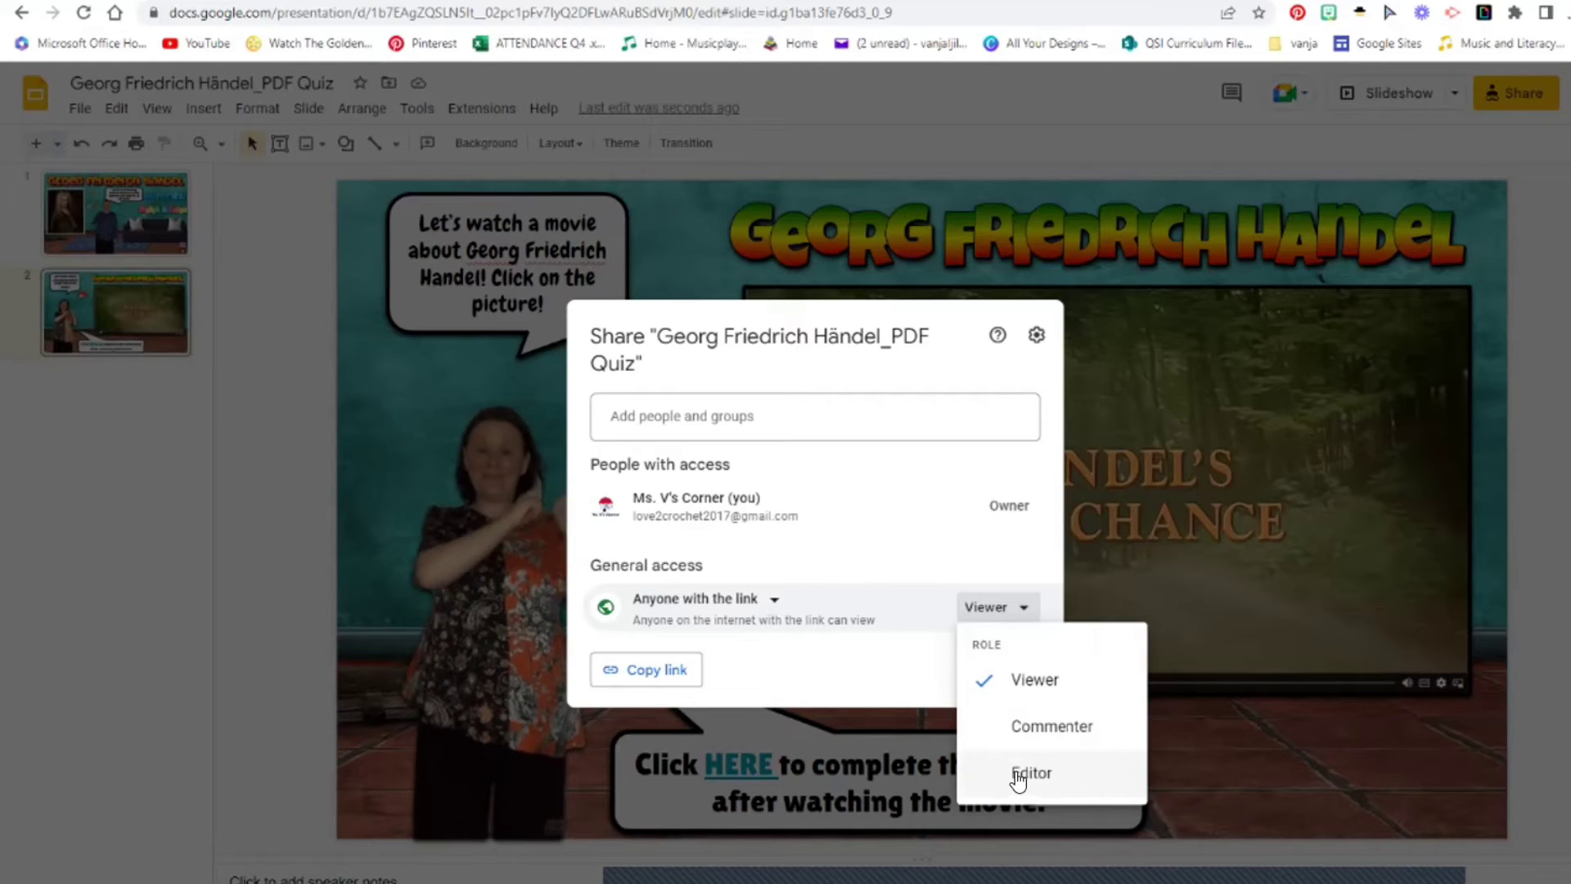
click(1023, 679)
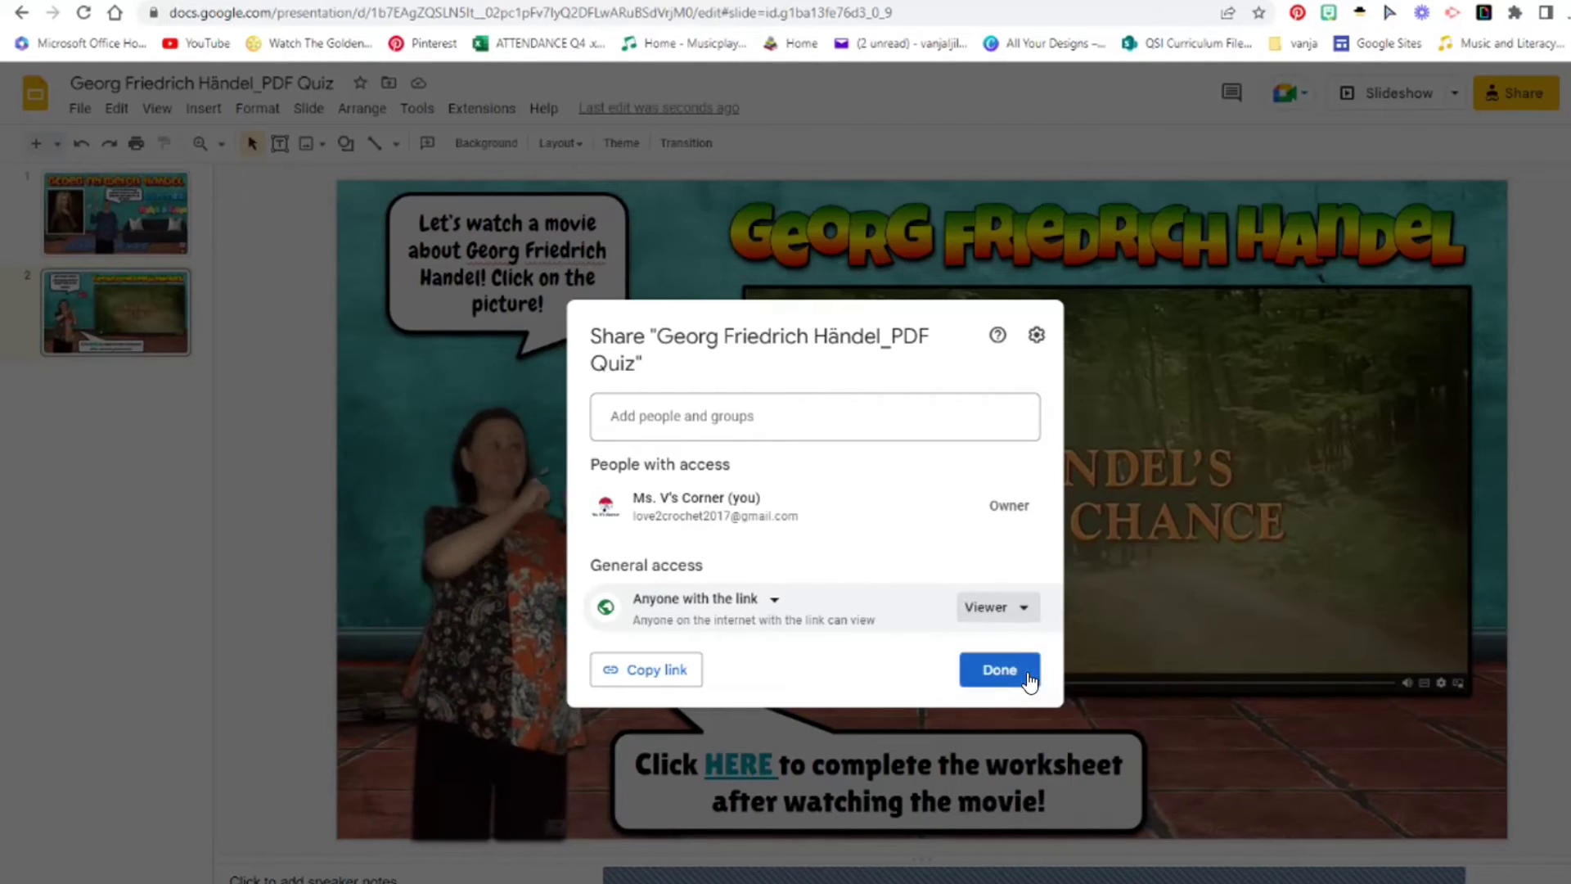
click(1002, 671)
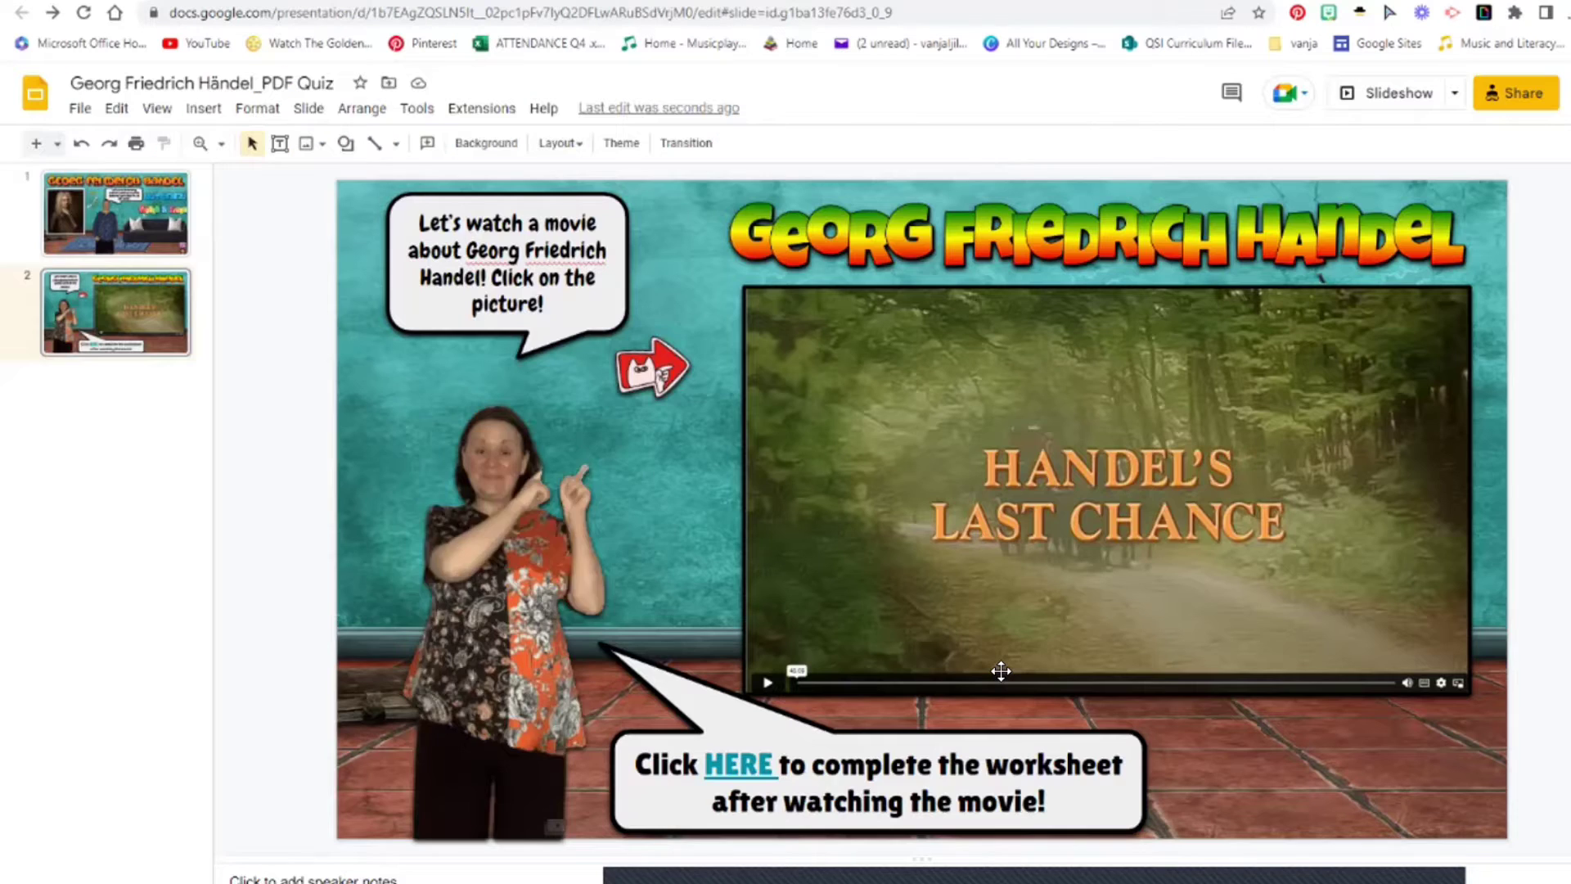
Change the deck's address from edit#slide to /present and copy the full URL
click(587, 12)
click(794, 12)
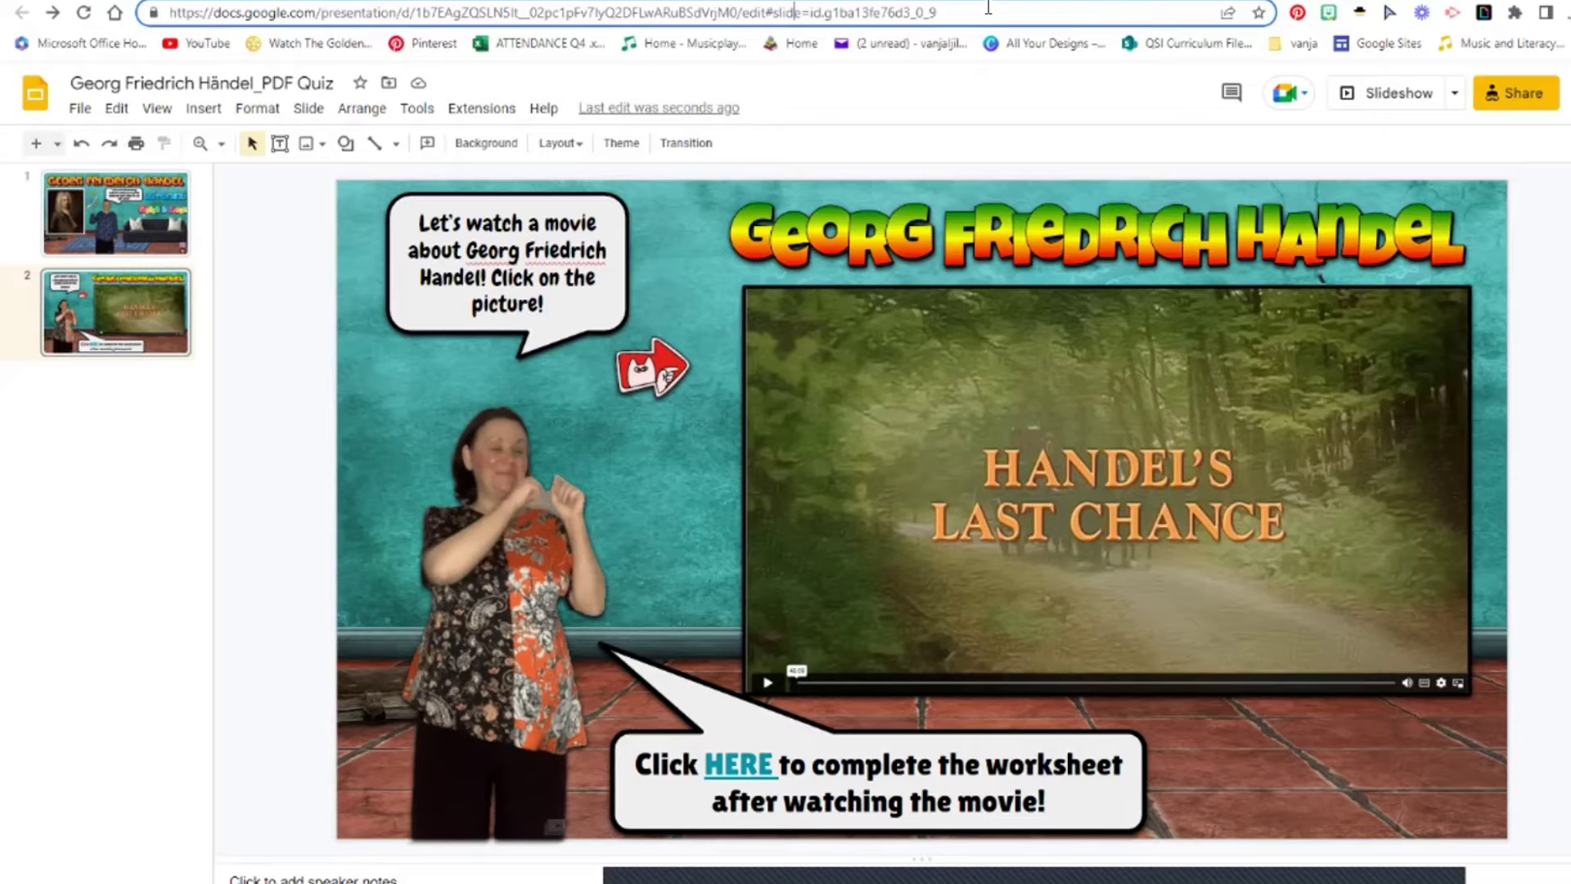
drag(938, 12, 742, 12)
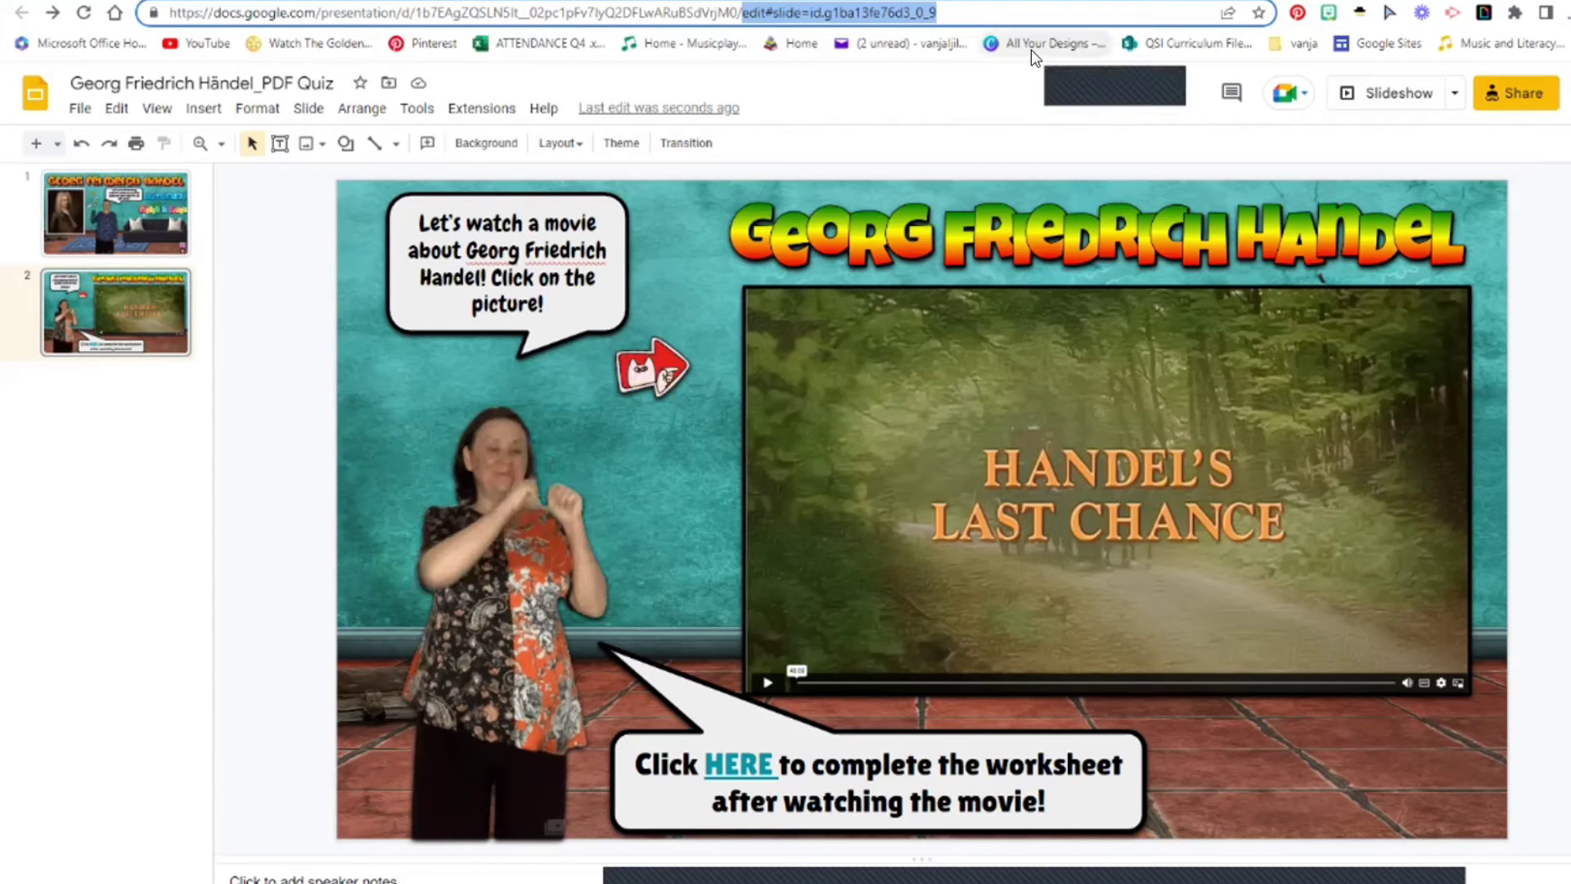
text(pre)
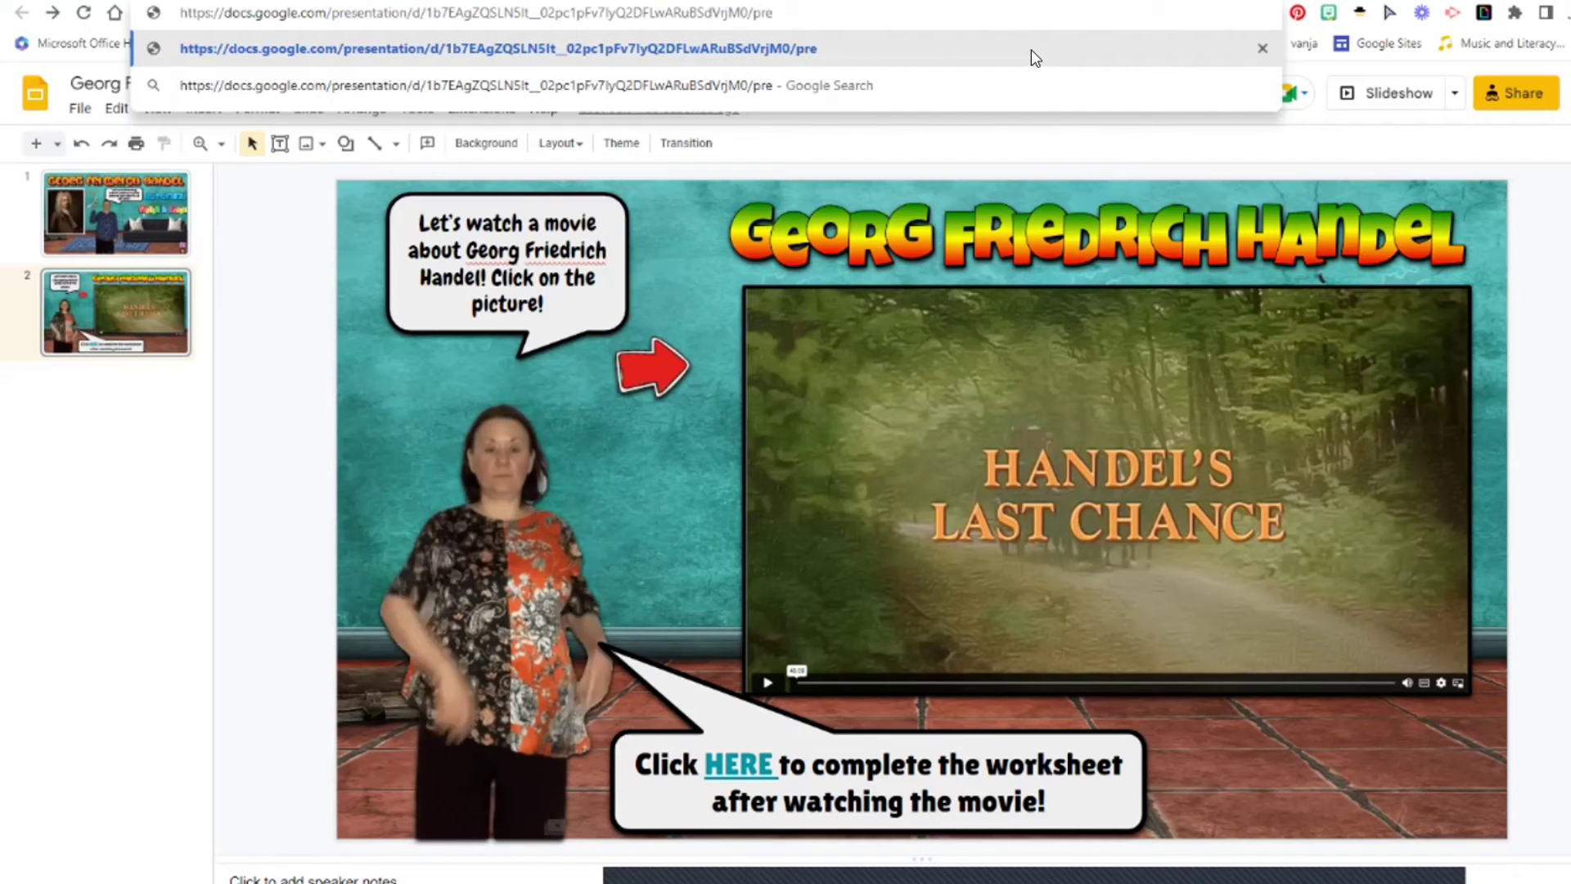
text(sent)
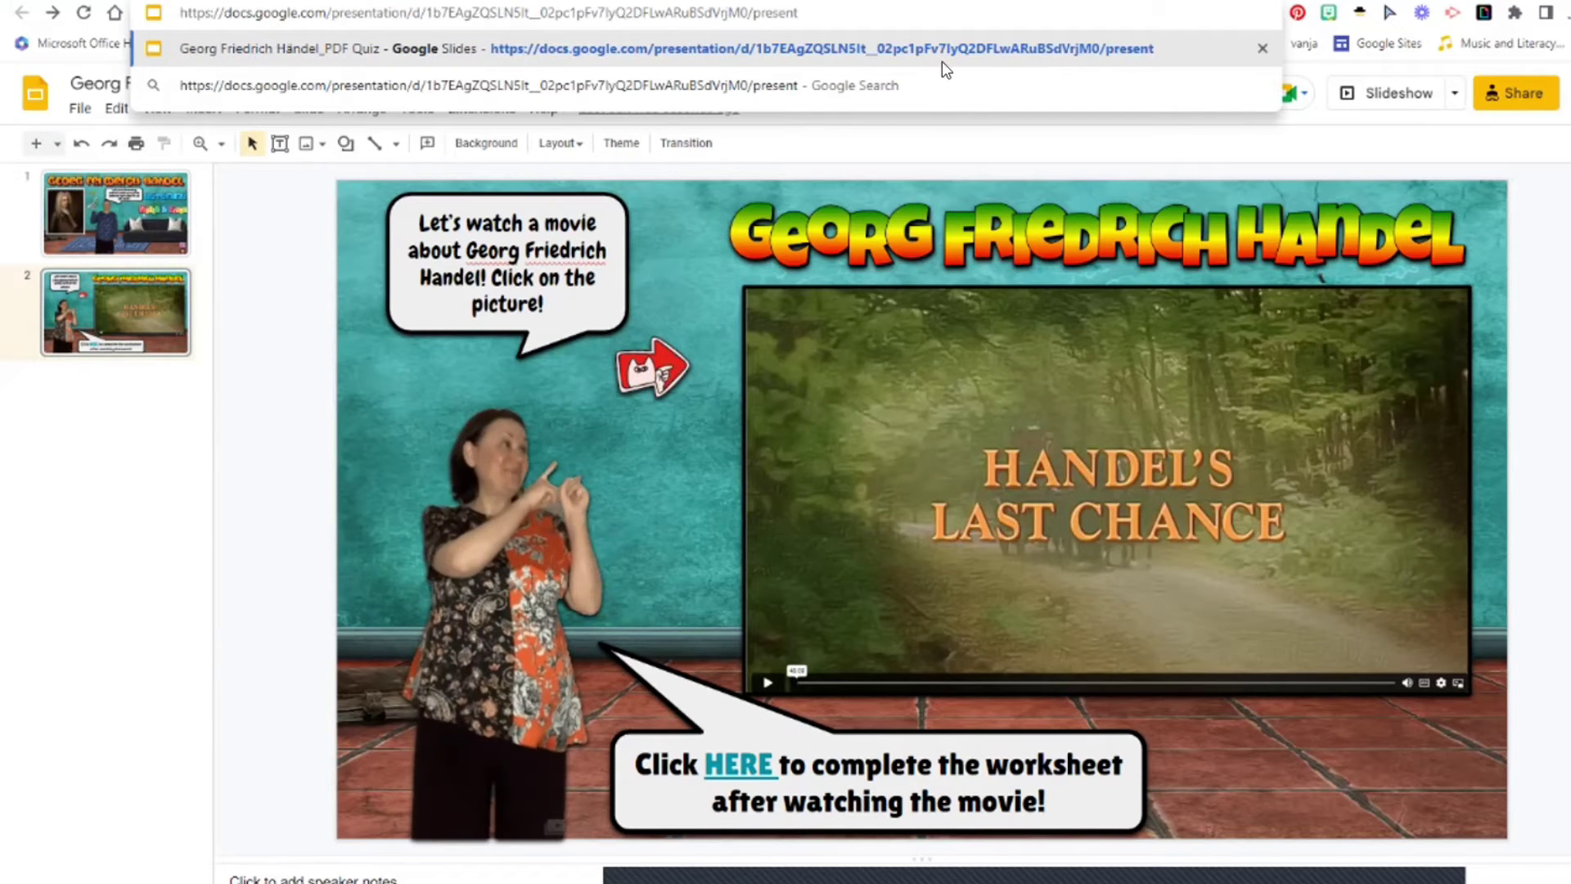
drag(810, 13, 180, 13)
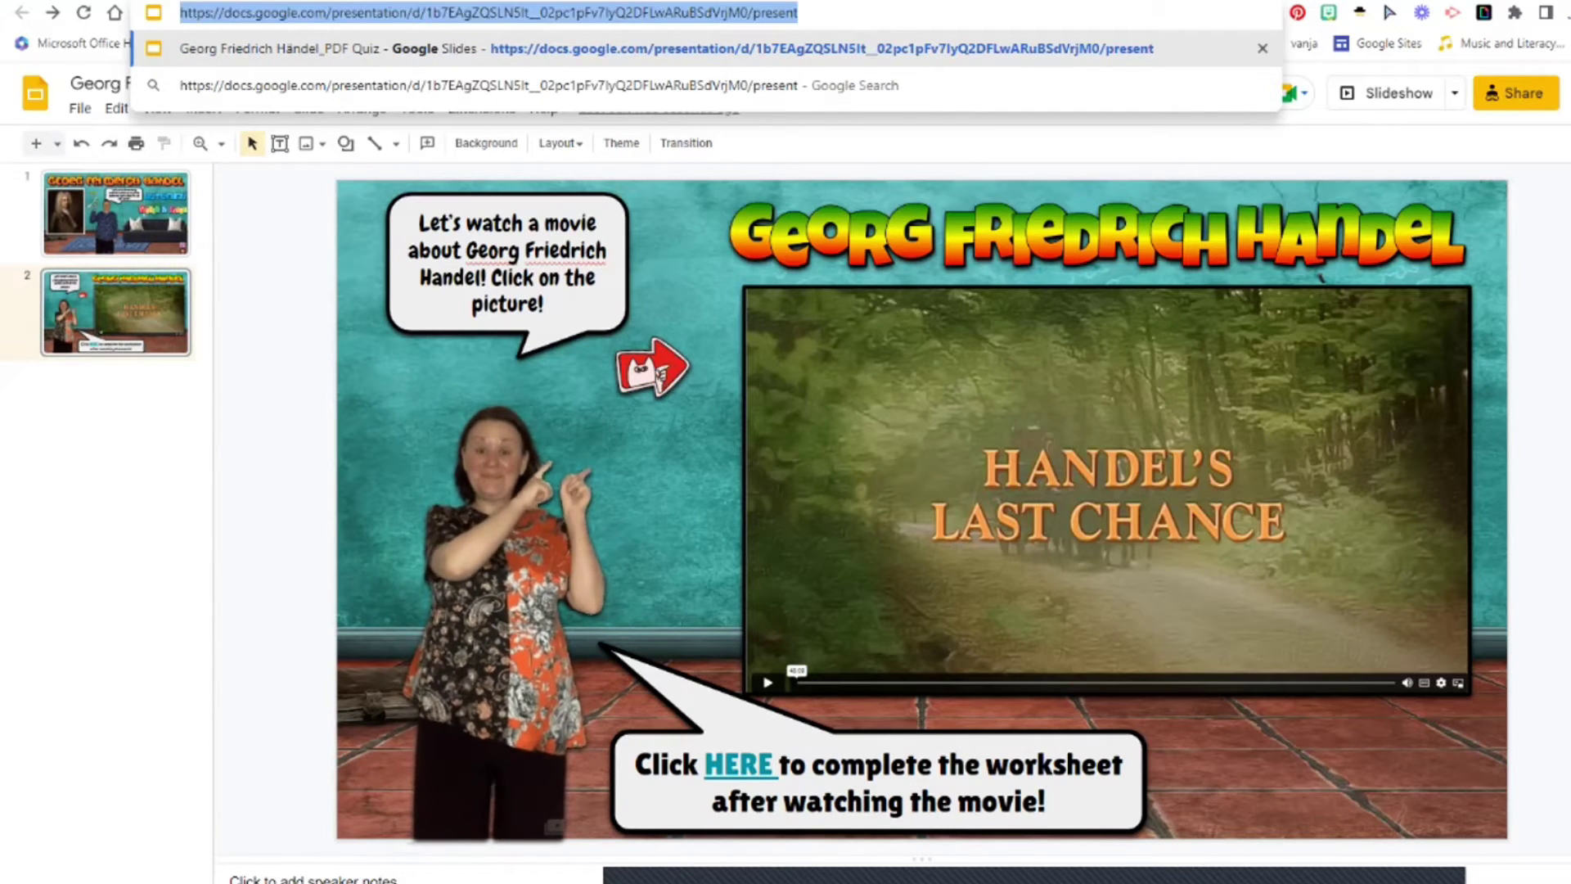
right_click(242, 12)
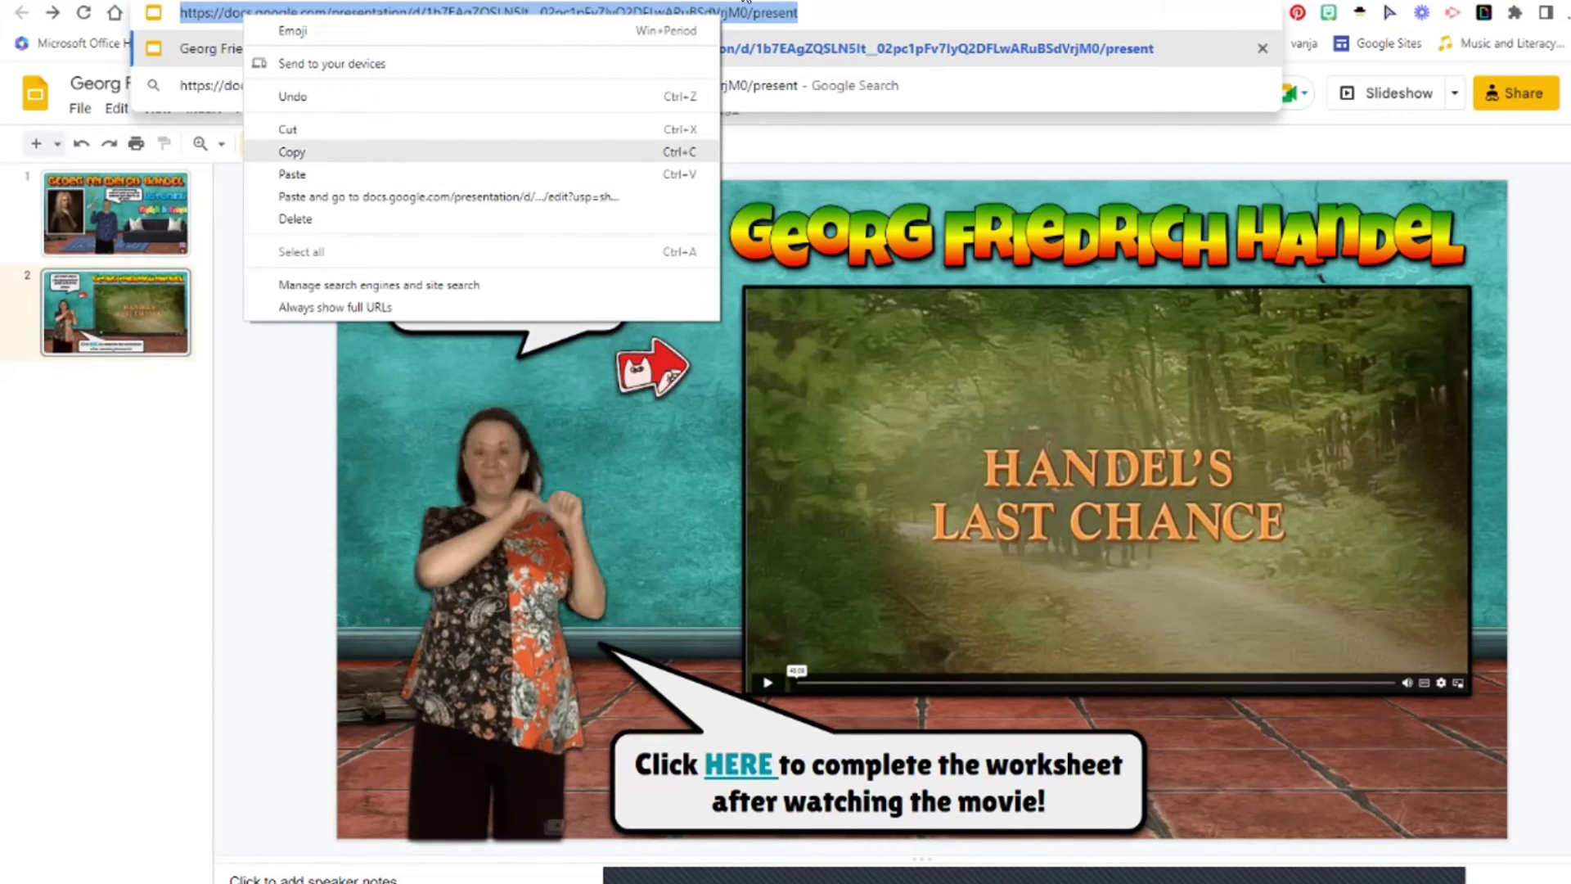
click(290, 151)
Open the /present address in a new tab, advance to the movie slide, and follow HERE
key(ctrl+t)
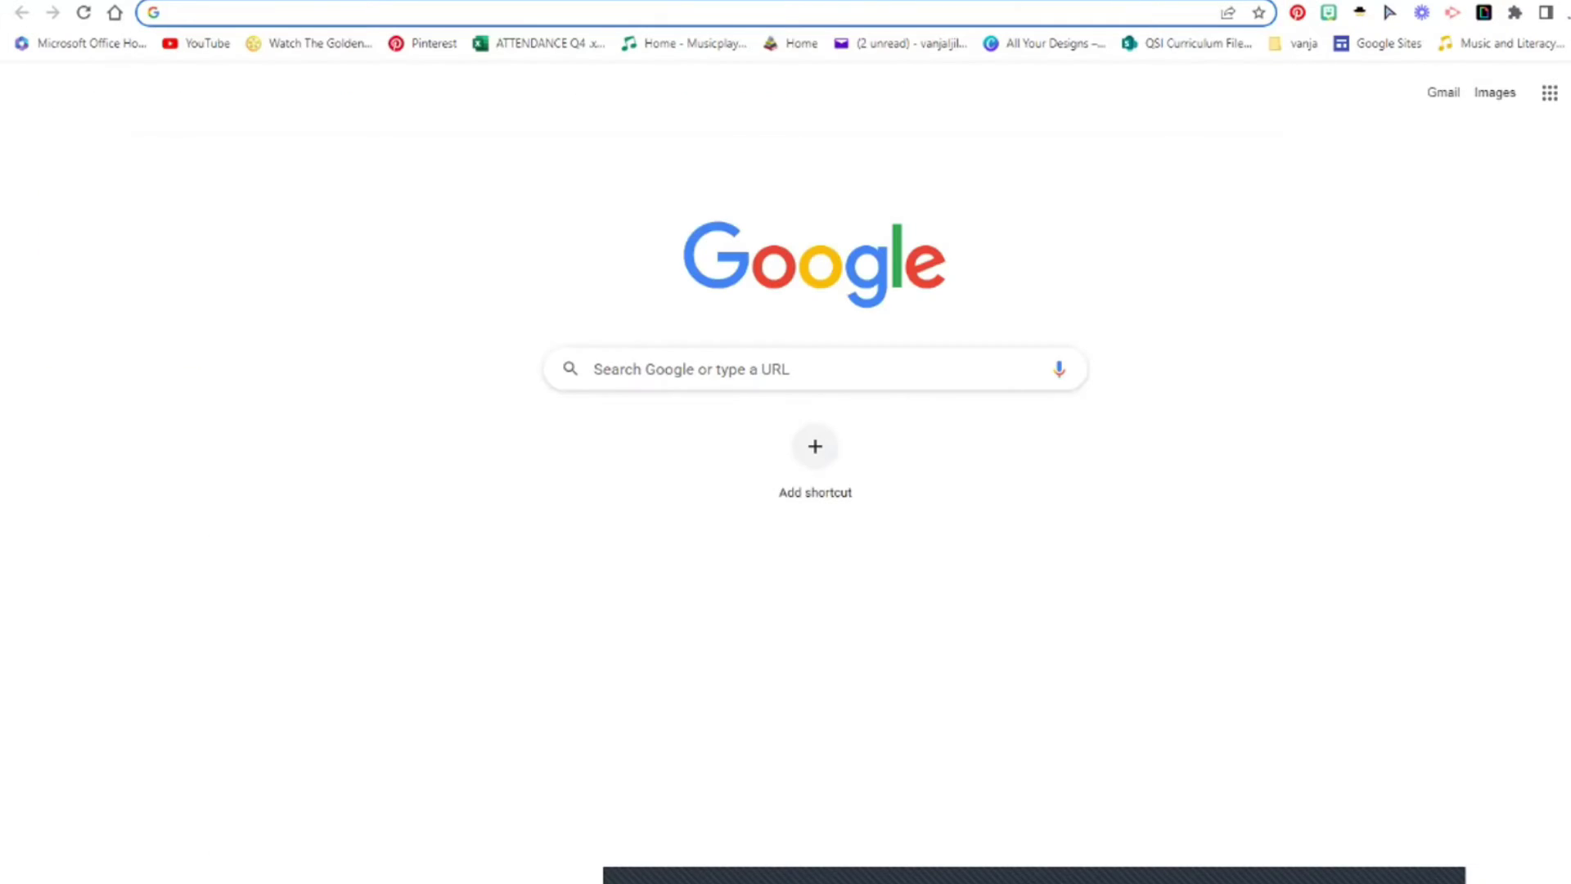
click(659, 369)
right_click(656, 364)
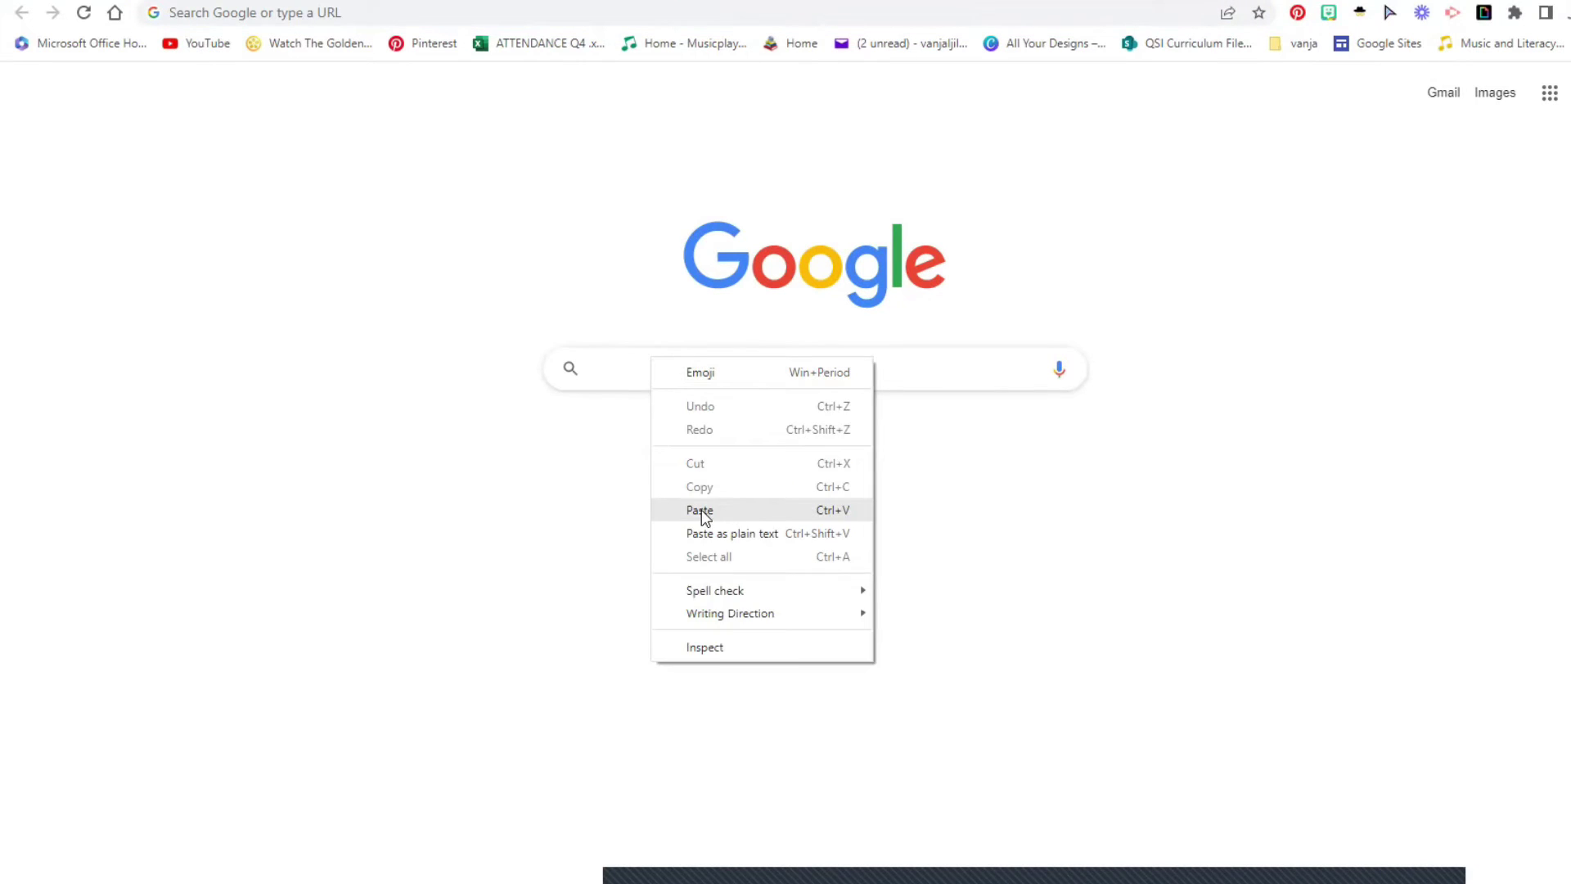
click(702, 508)
key(Return)
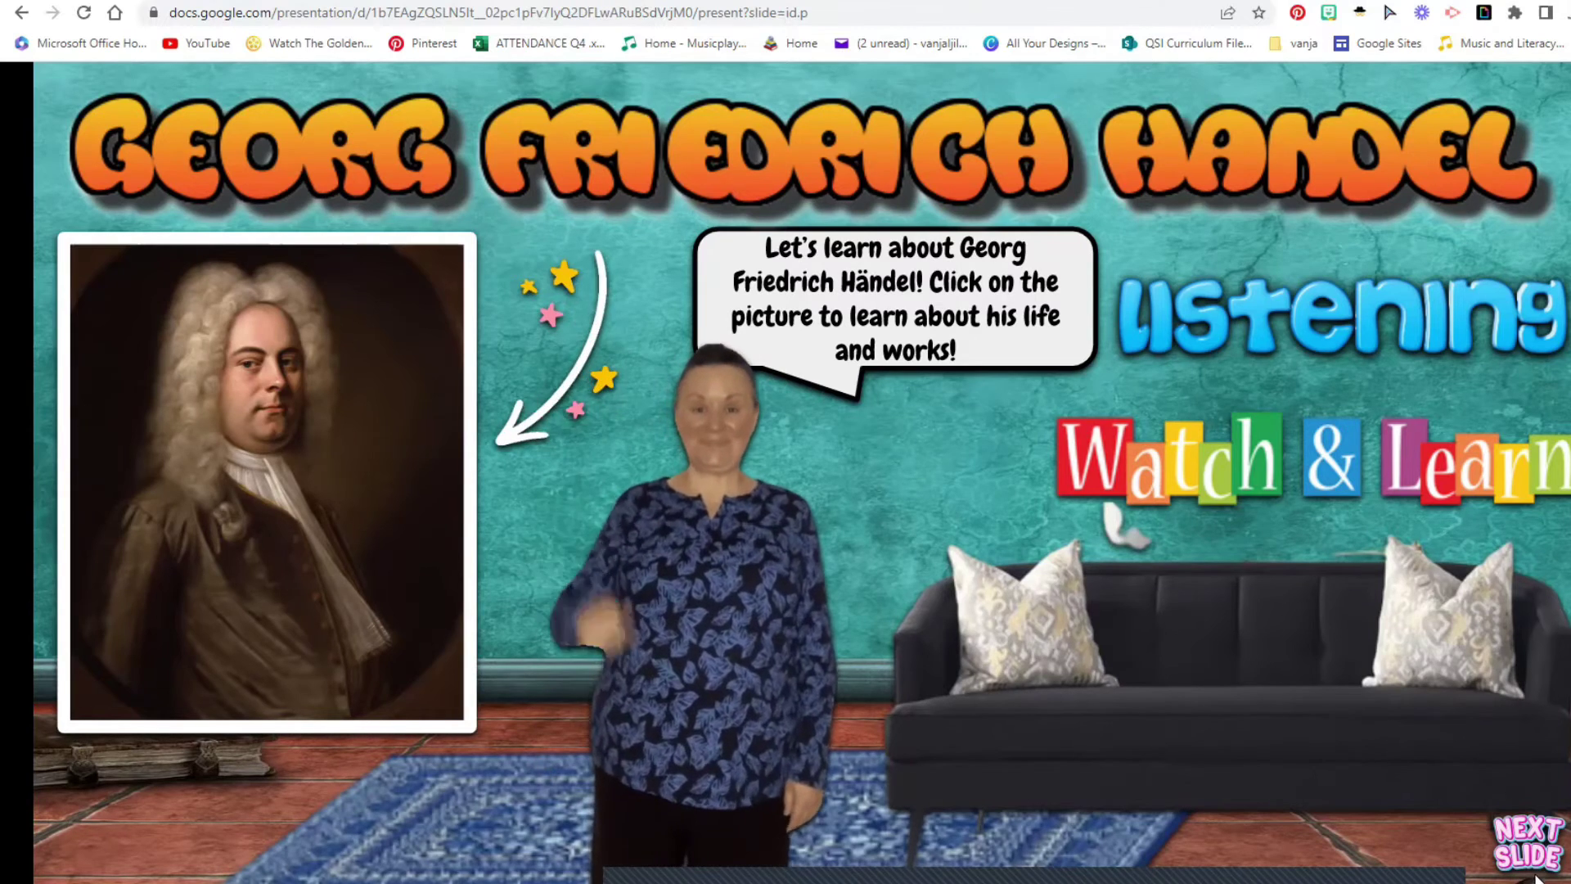
click(945, 153)
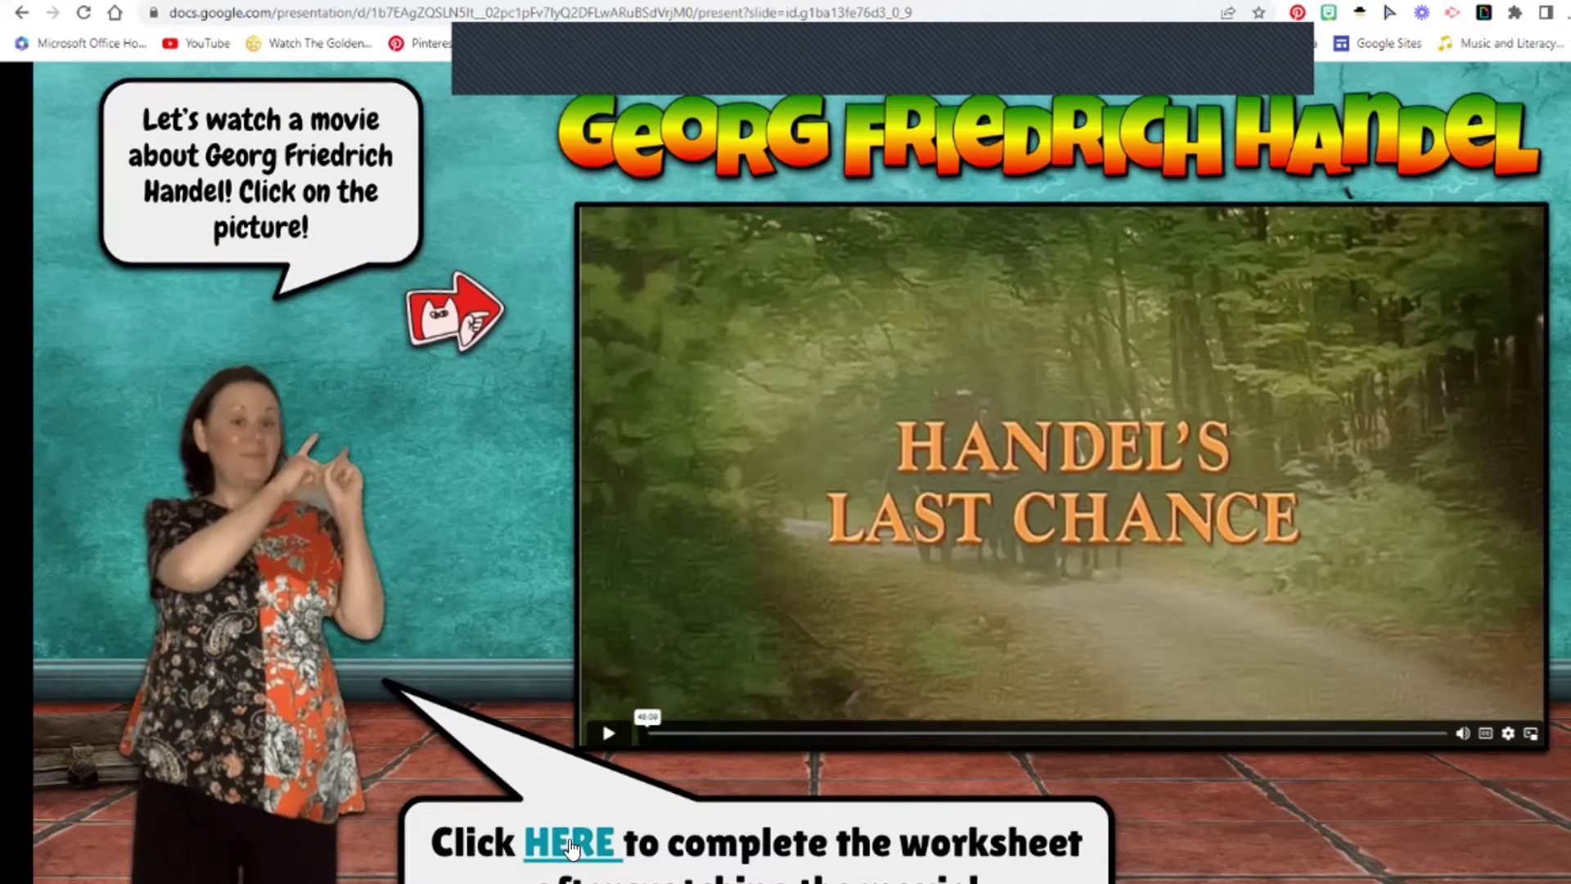
click(570, 848)
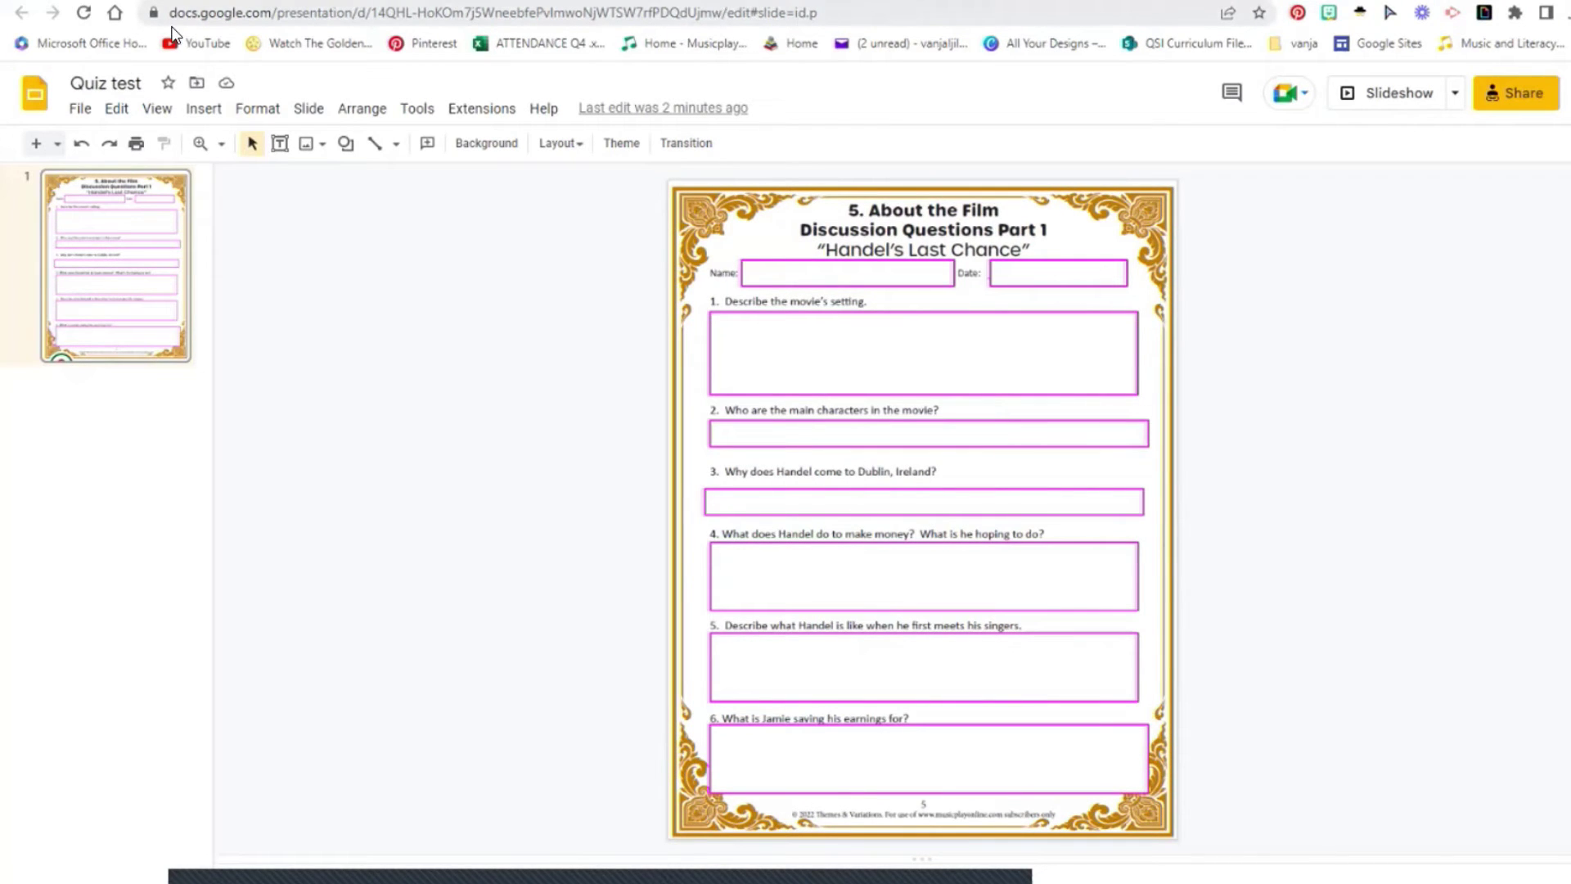
Type random test text into the Name and Date boxes and confirm sharing is Anyone with the link, Editor
click(785, 267)
text(alkjhalksjdhflakjshd)
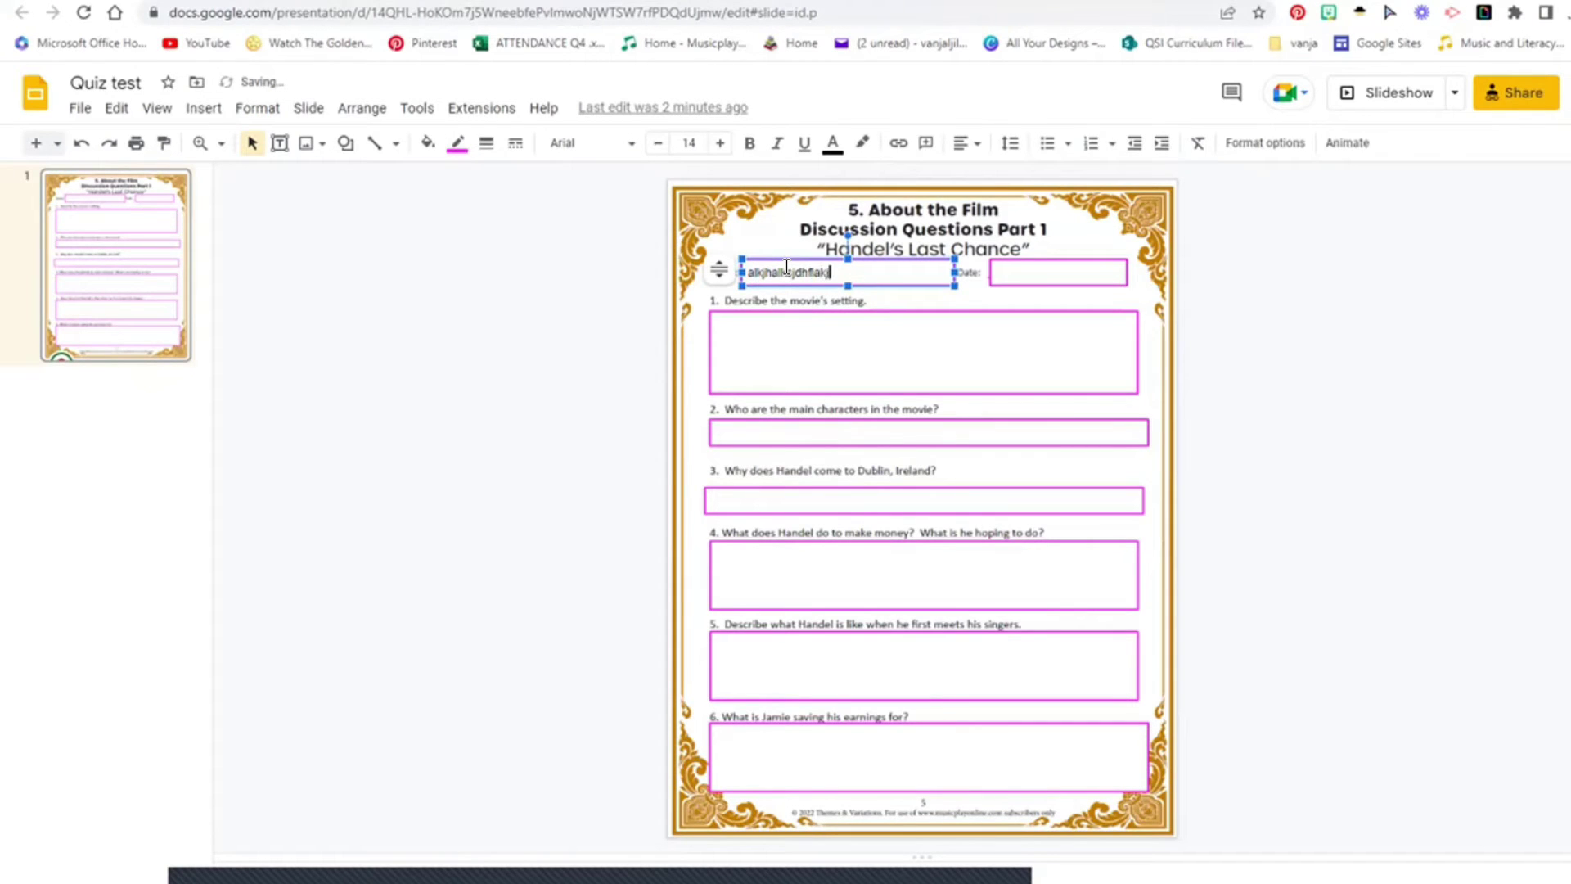
click(1031, 272)
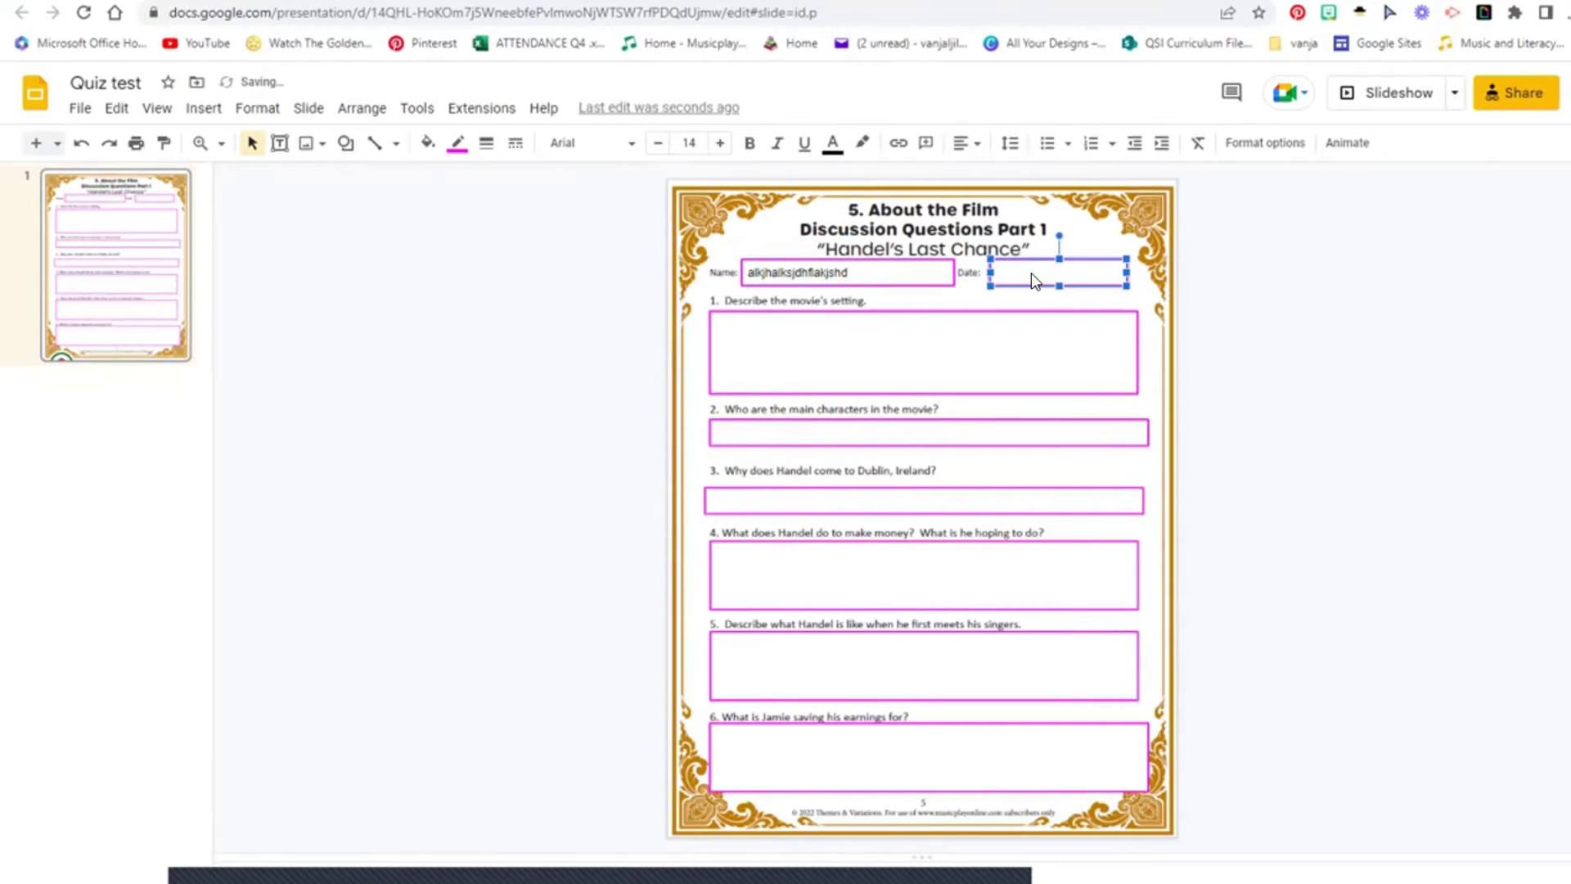
text(s;ldkfja;slkdjf;gs)
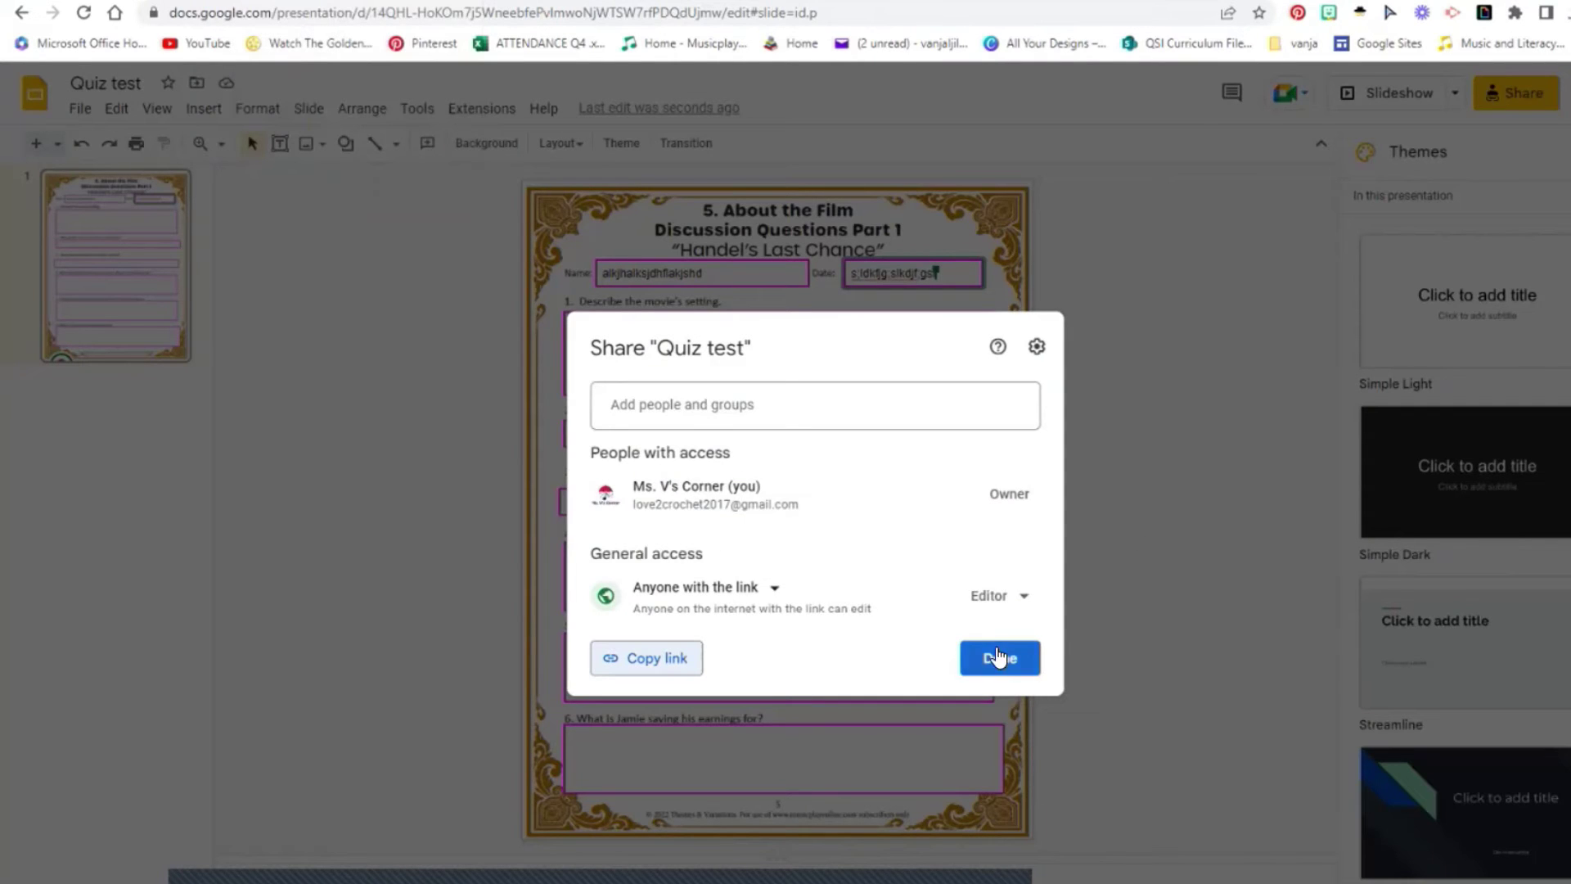
click(999, 655)
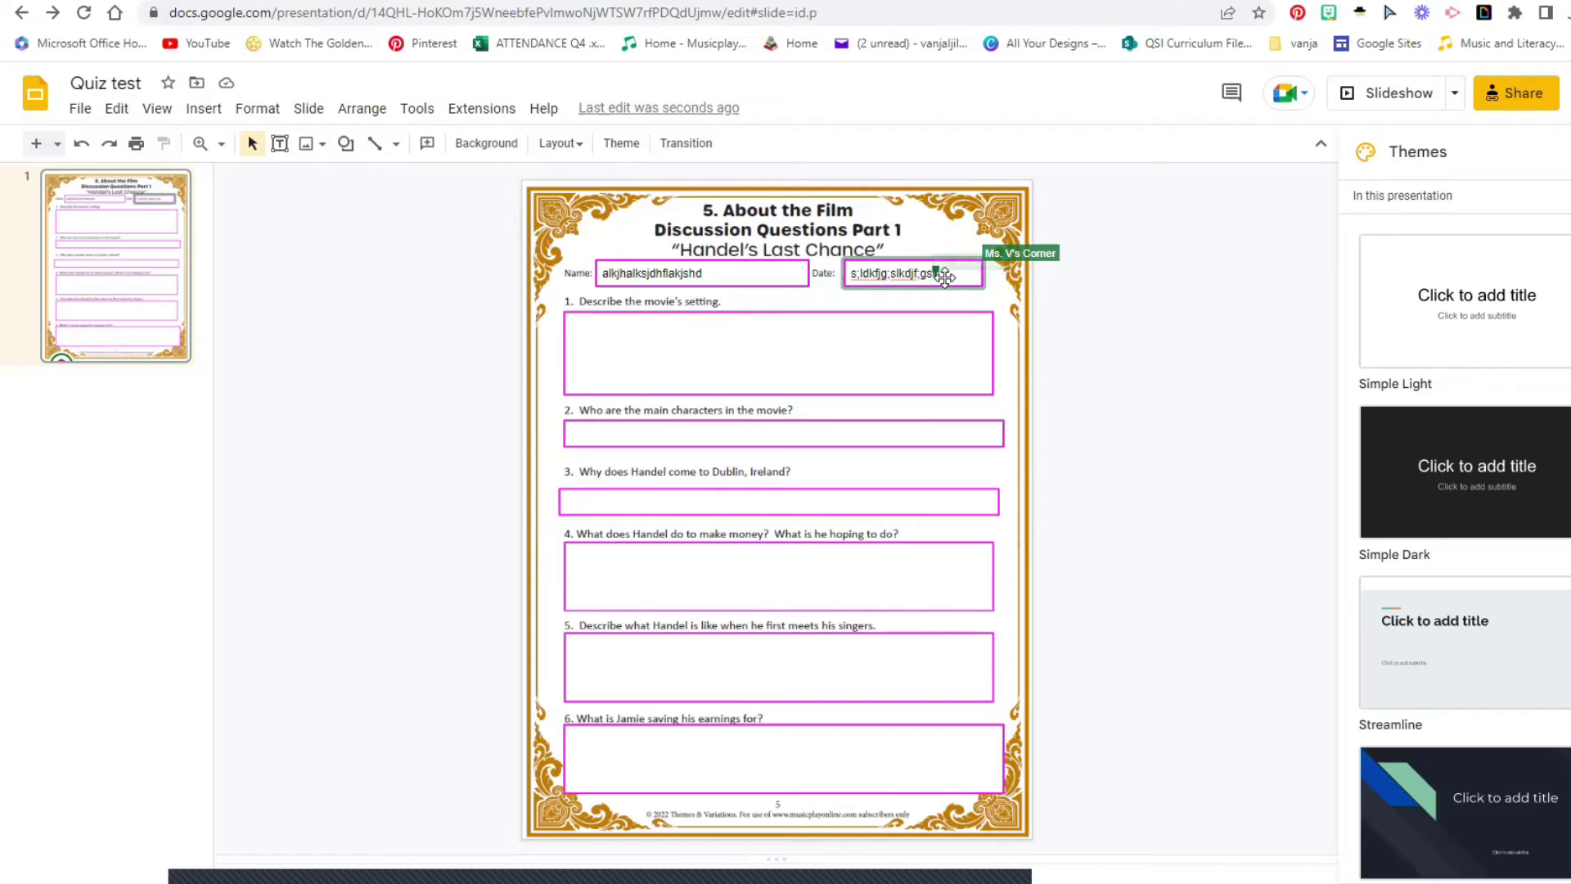
Delete the test text from the Date box and then from the Name box
click(935, 273)
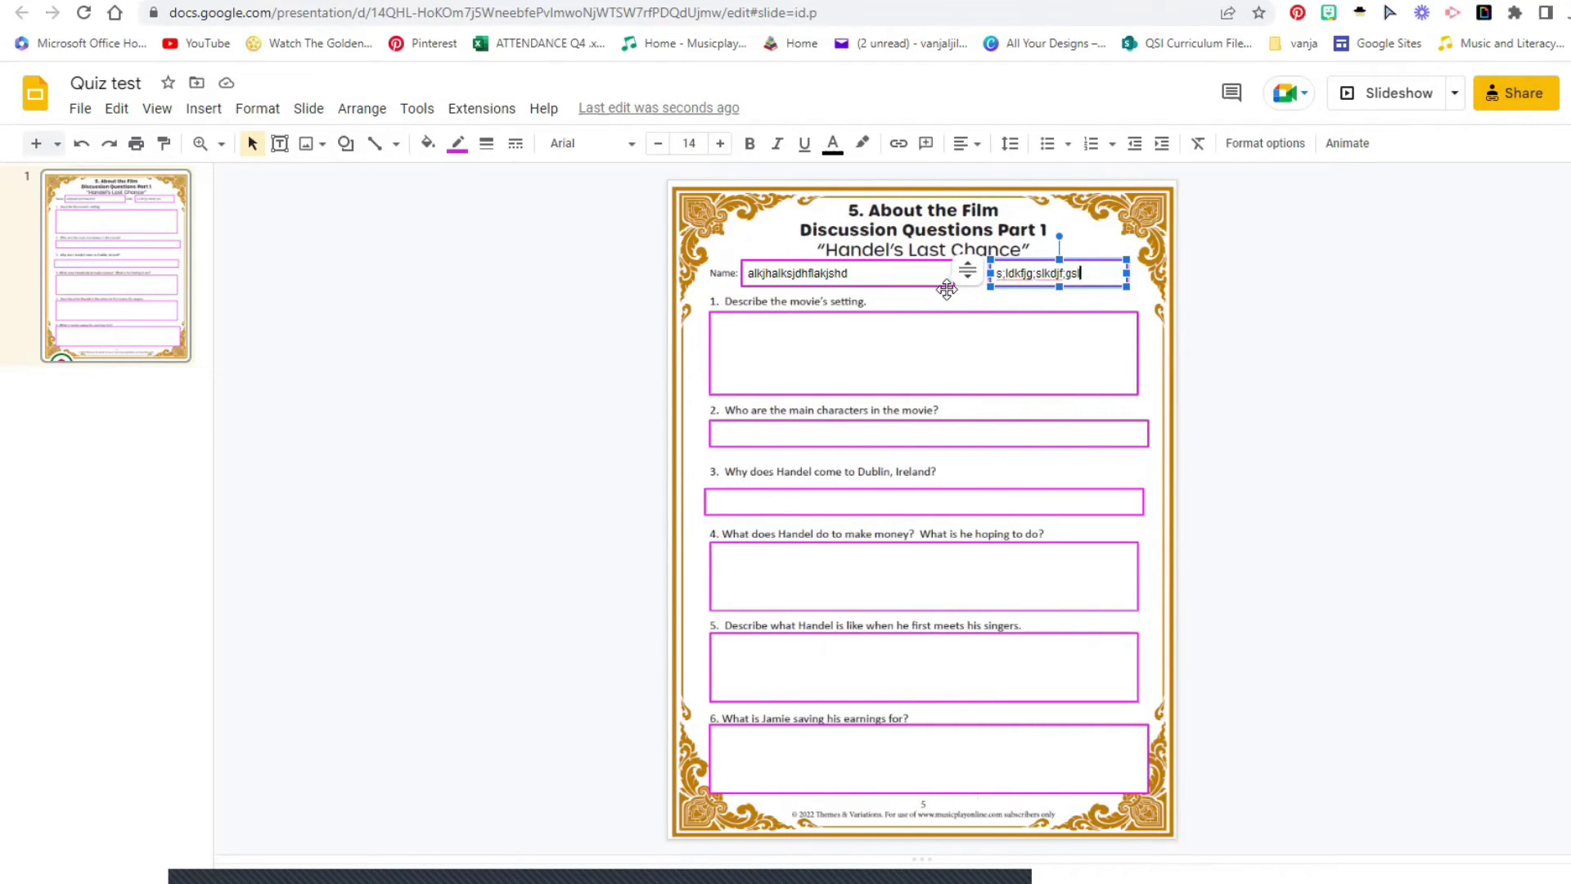
drag(1084, 272, 939, 287)
key(BackSpace)
click(863, 279)
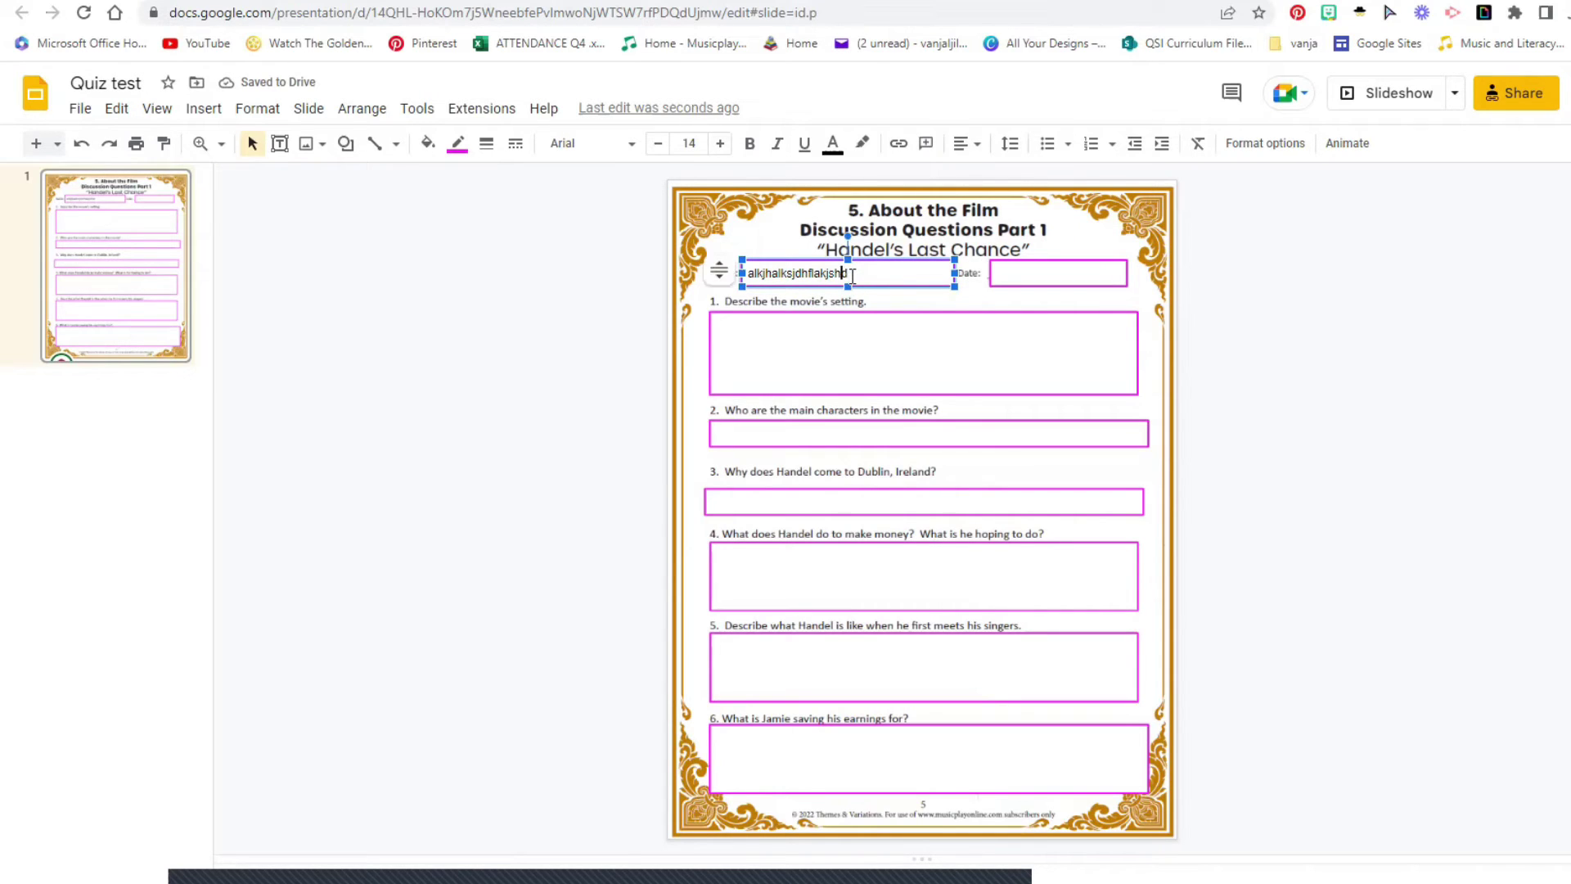
key(ctrl+a)
key(BackSpace)
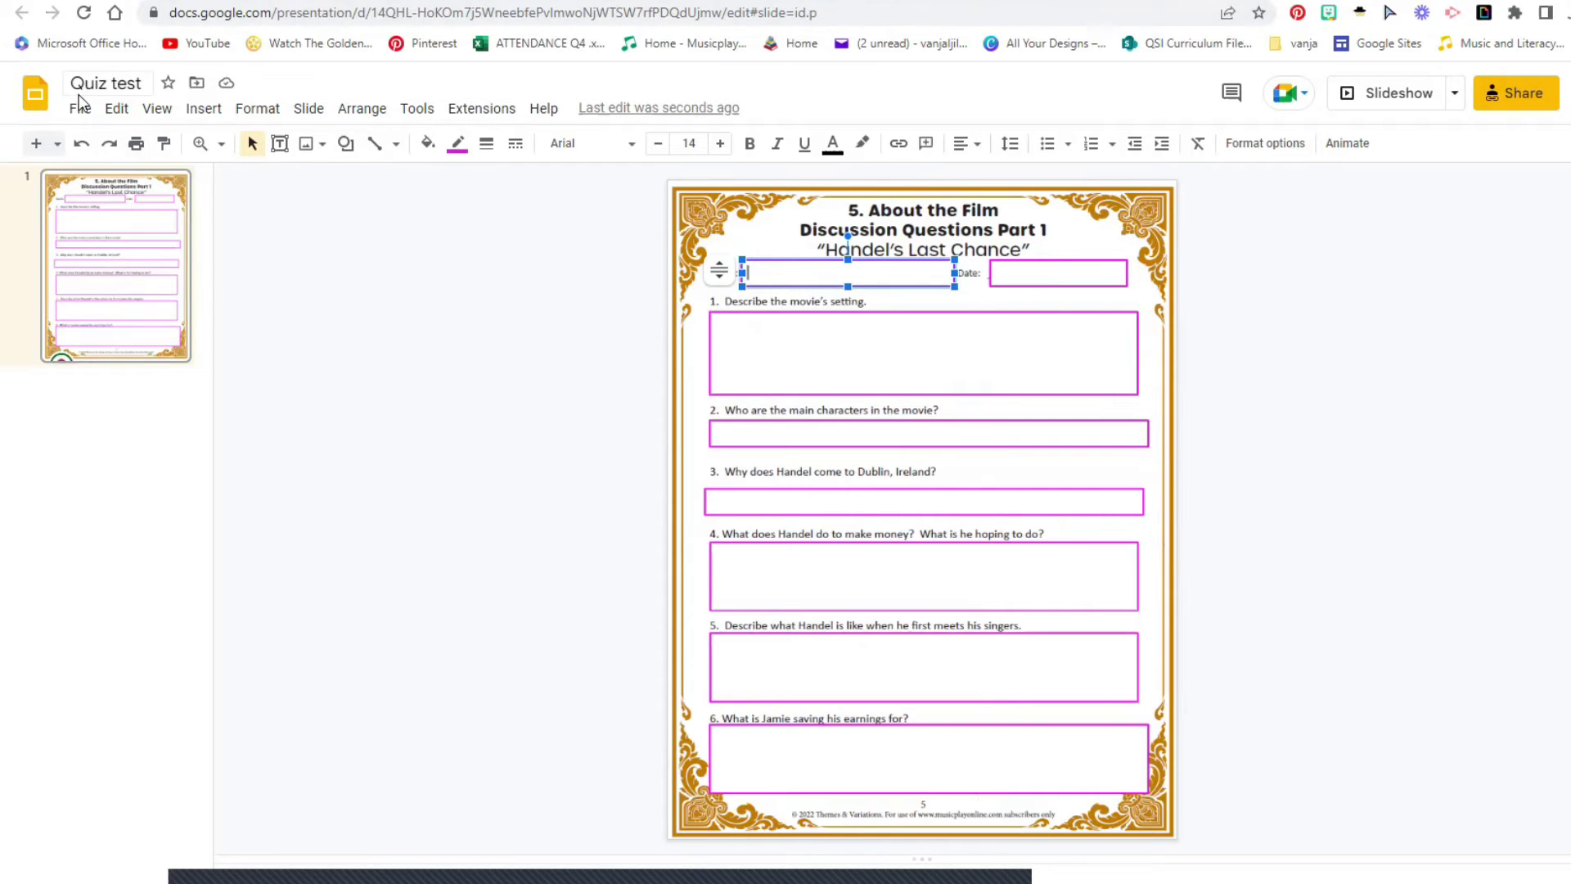
click(297, 14)
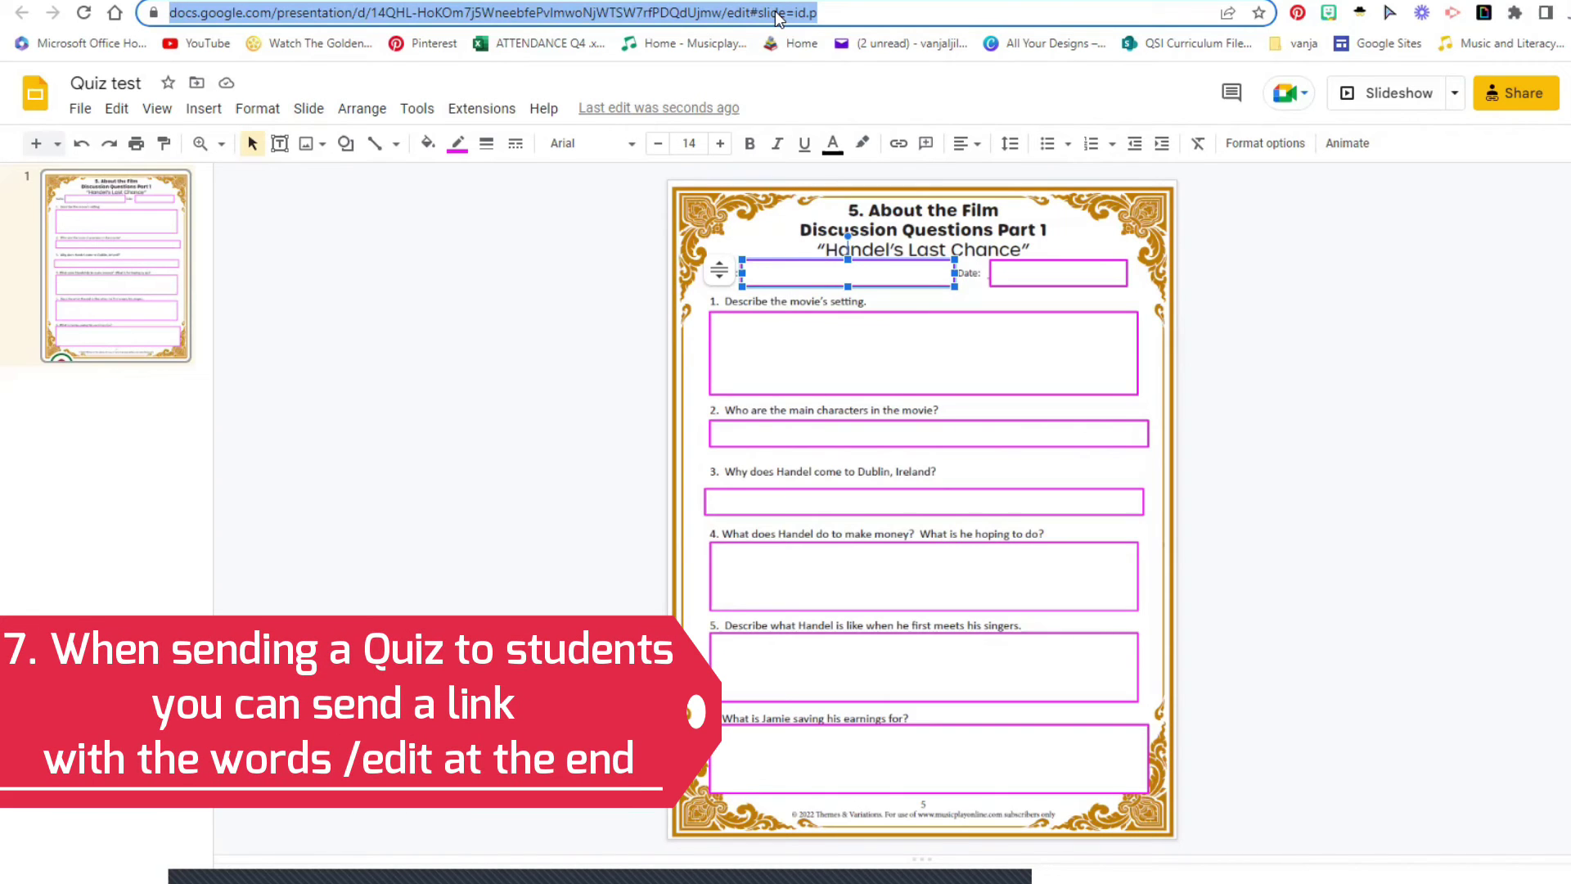
click(144, 85)
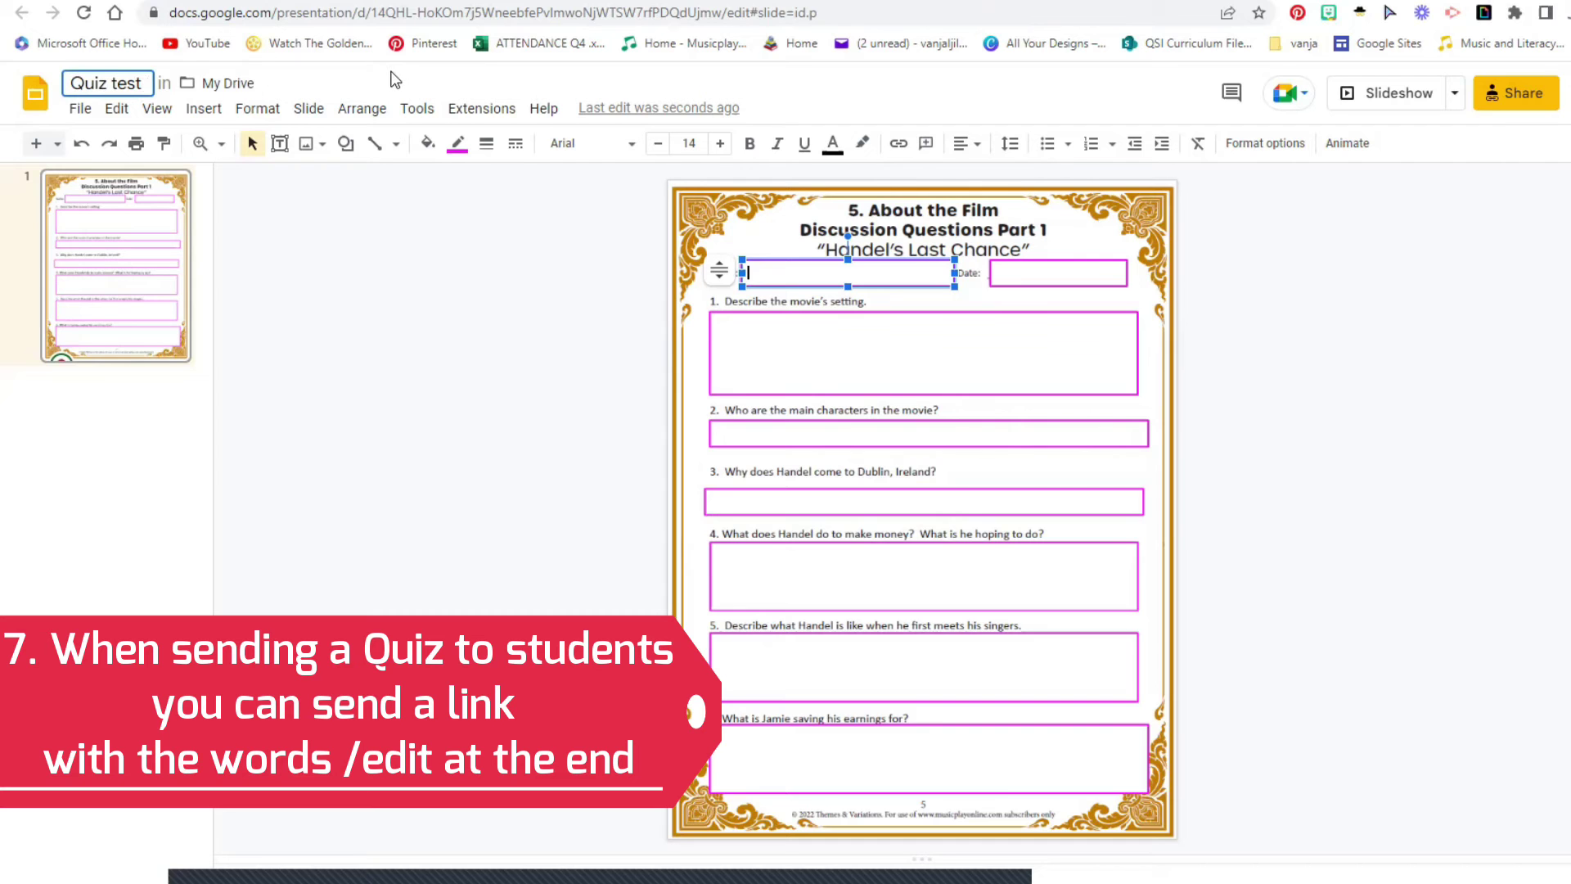
text(_students)
key(BackSpace)
text(1)
click(740, 15)
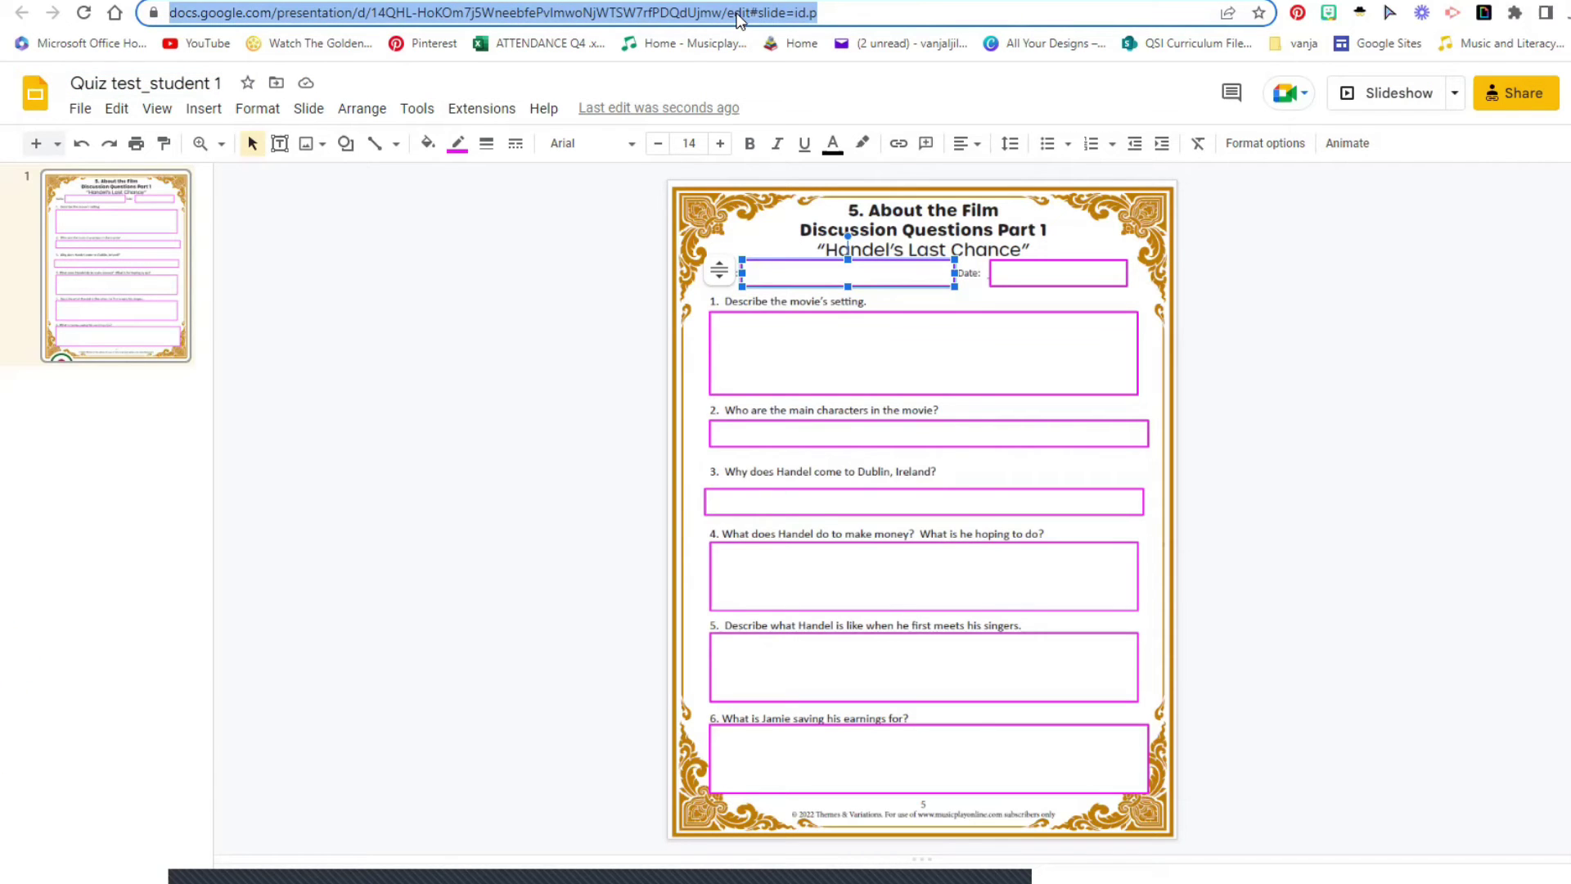
click(504, 466)
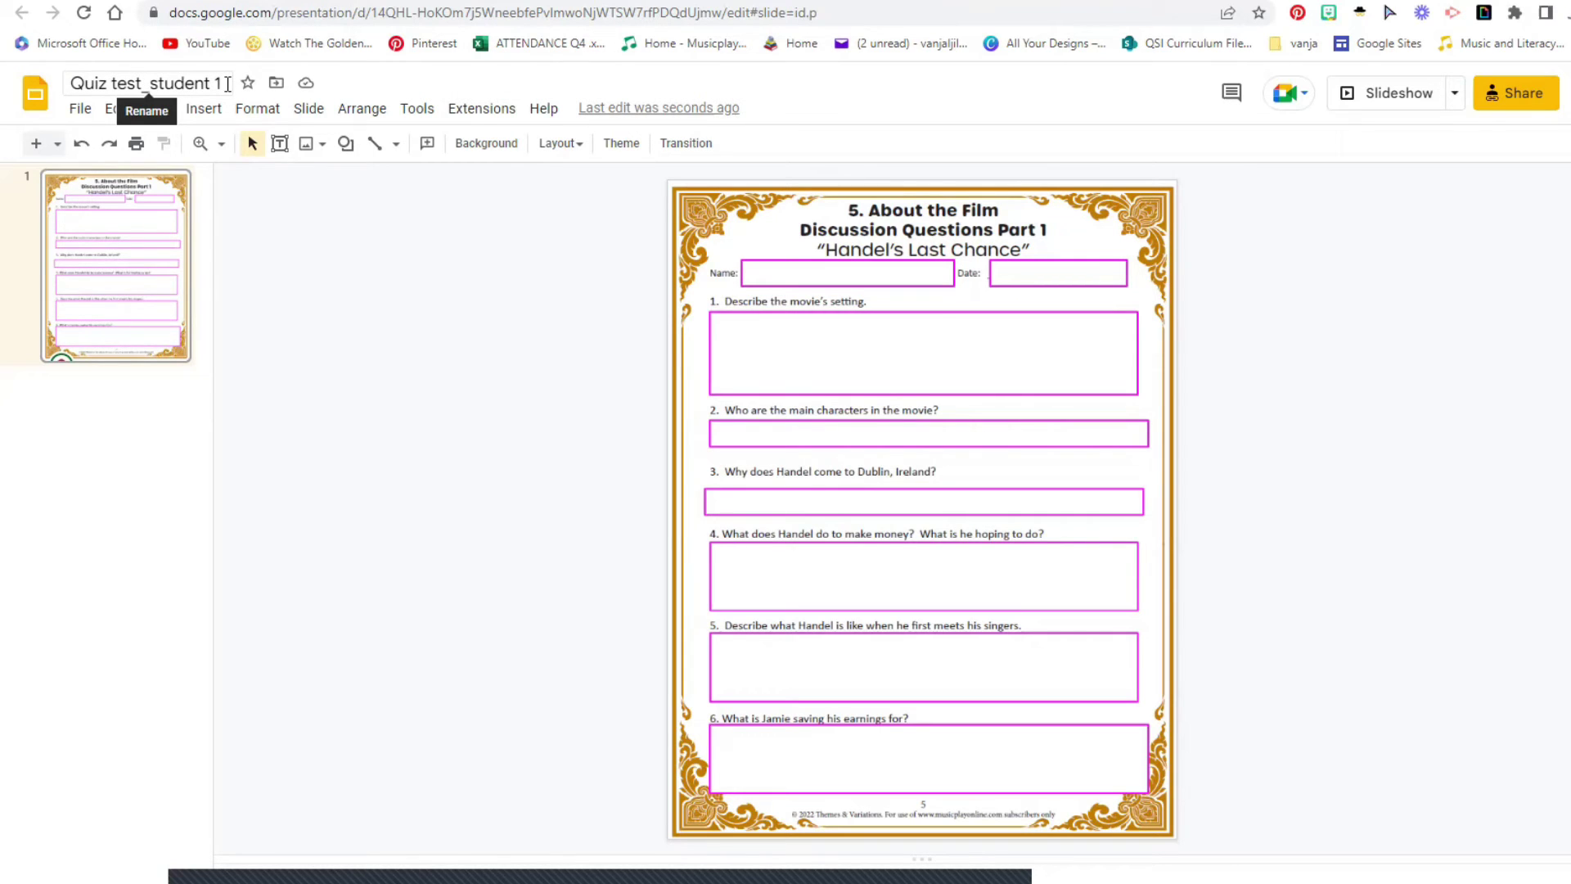
click(1029, 272)
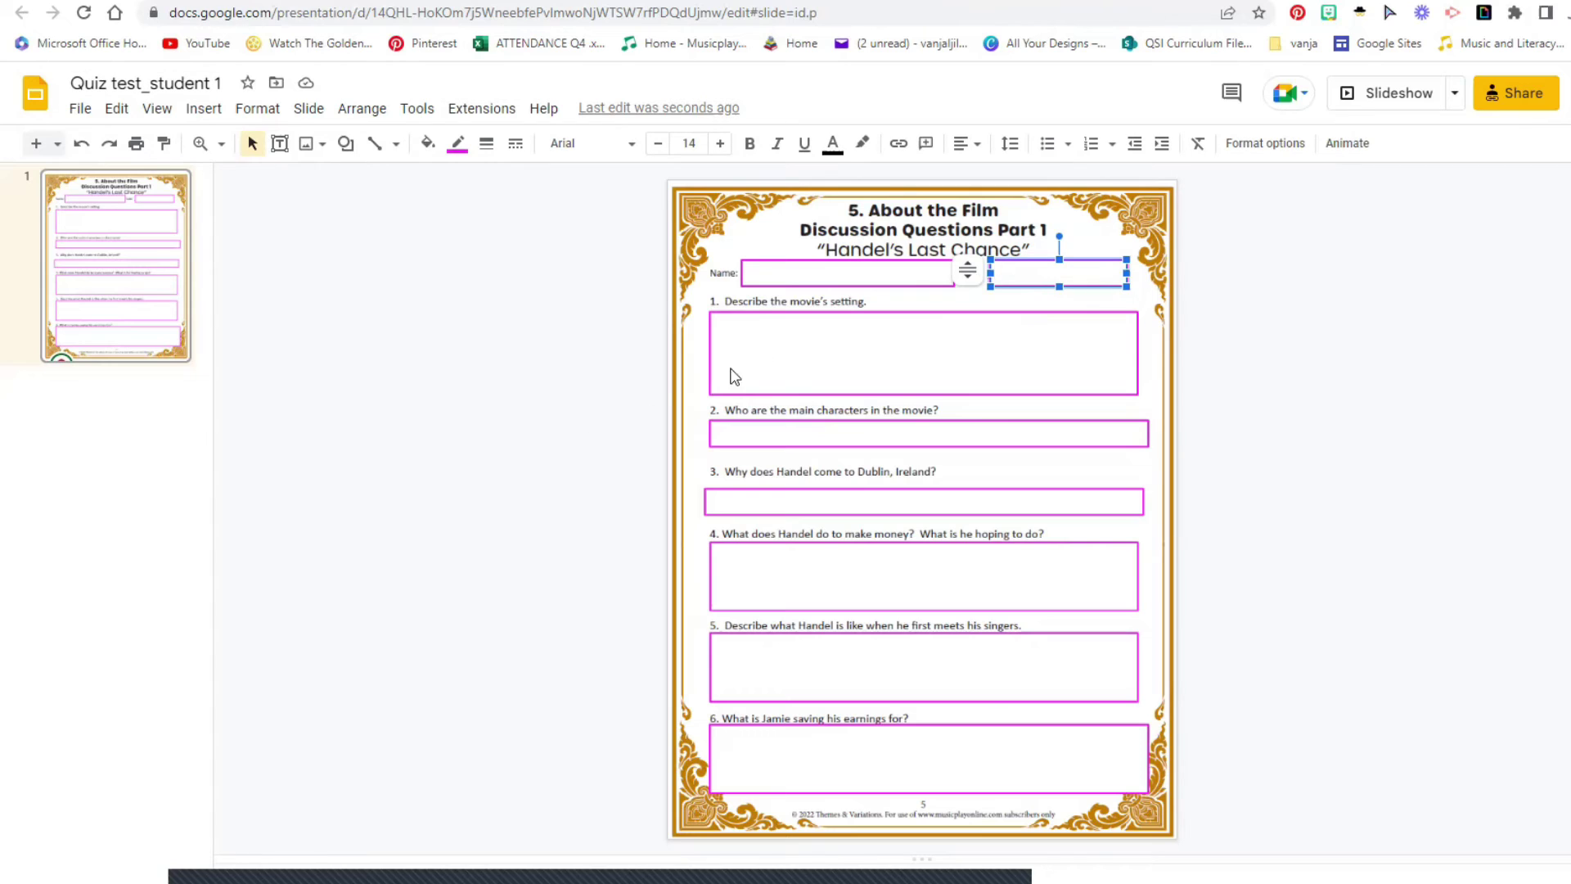
click(757, 359)
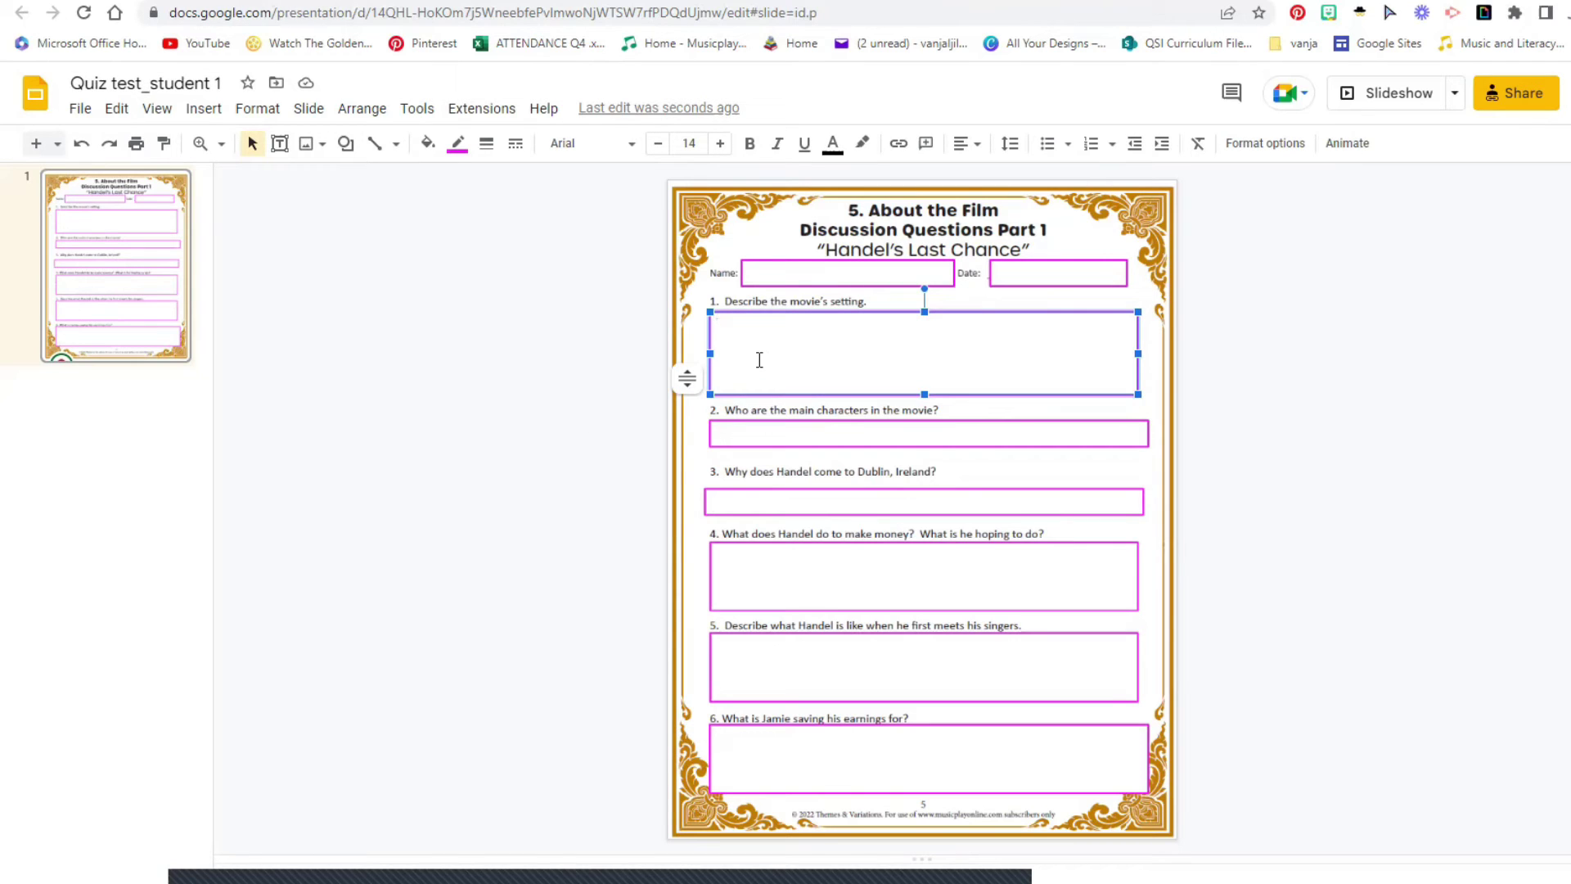
click(439, 346)
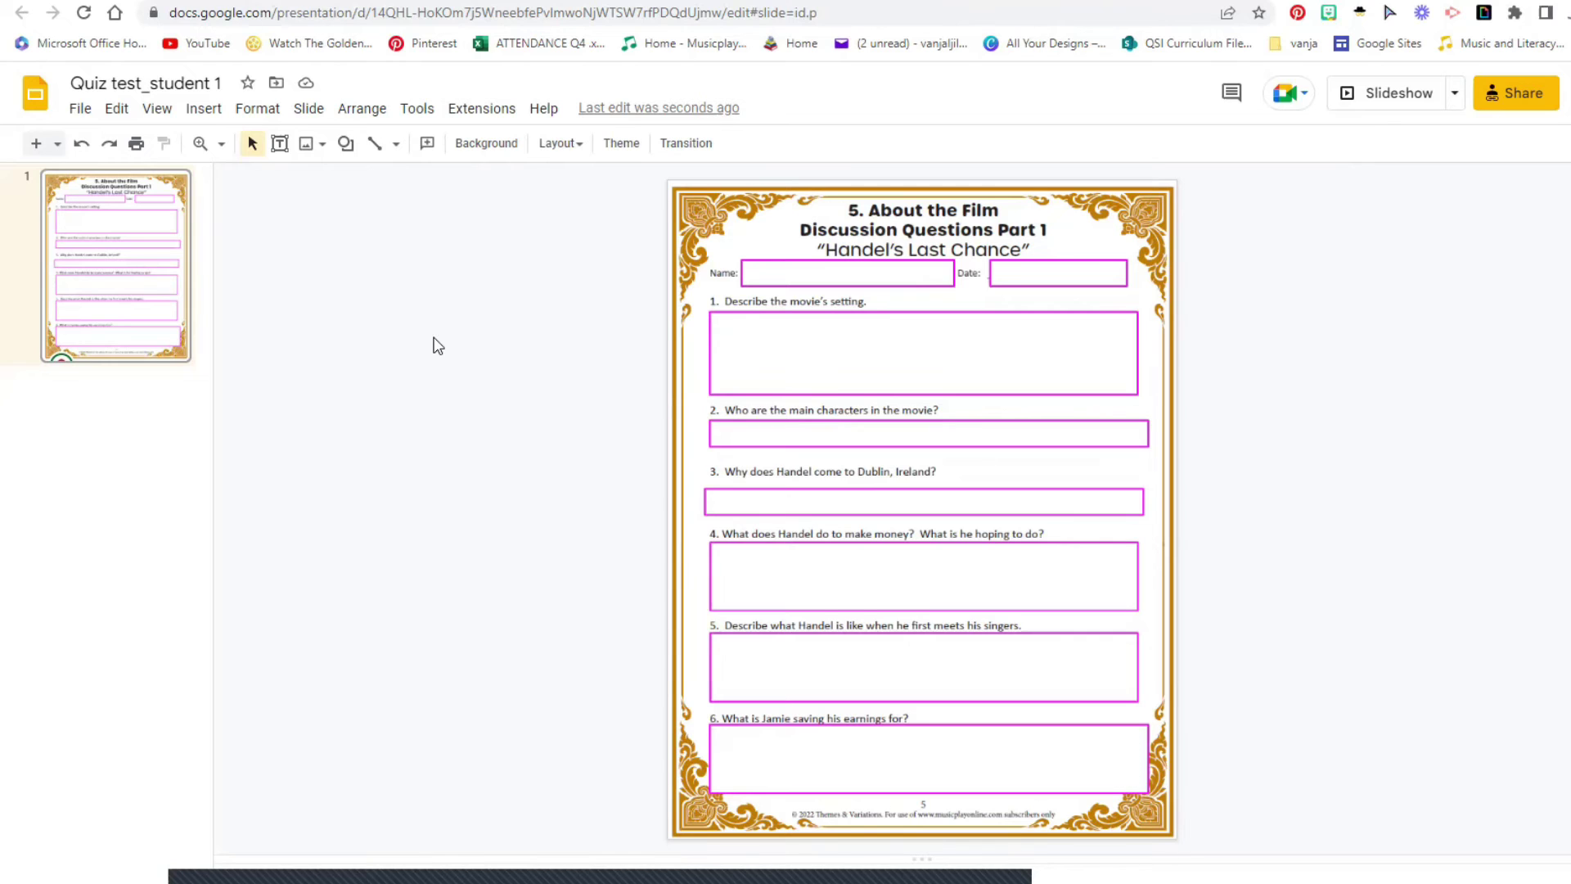
click(219, 82)
drag(219, 82, 144, 86)
key(BackSpace)
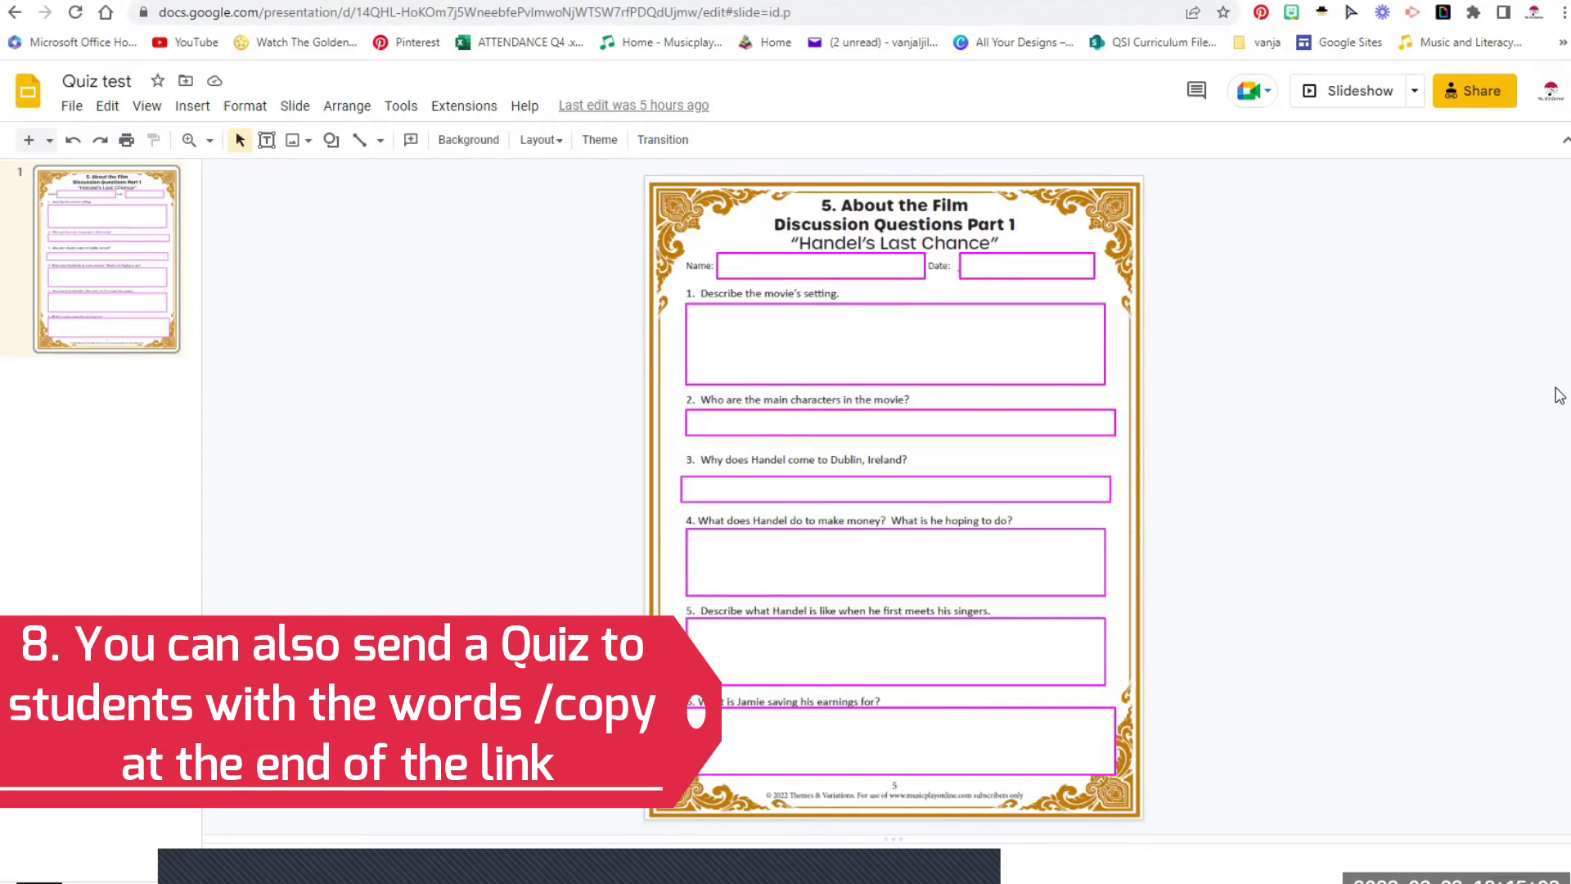
Change the quiz address ending from edit to copy and copy the /copy URL
click(719, 12)
drag(859, 11, 749, 12)
text(copy)
drag(802, 12, 151, 8)
right_click(244, 12)
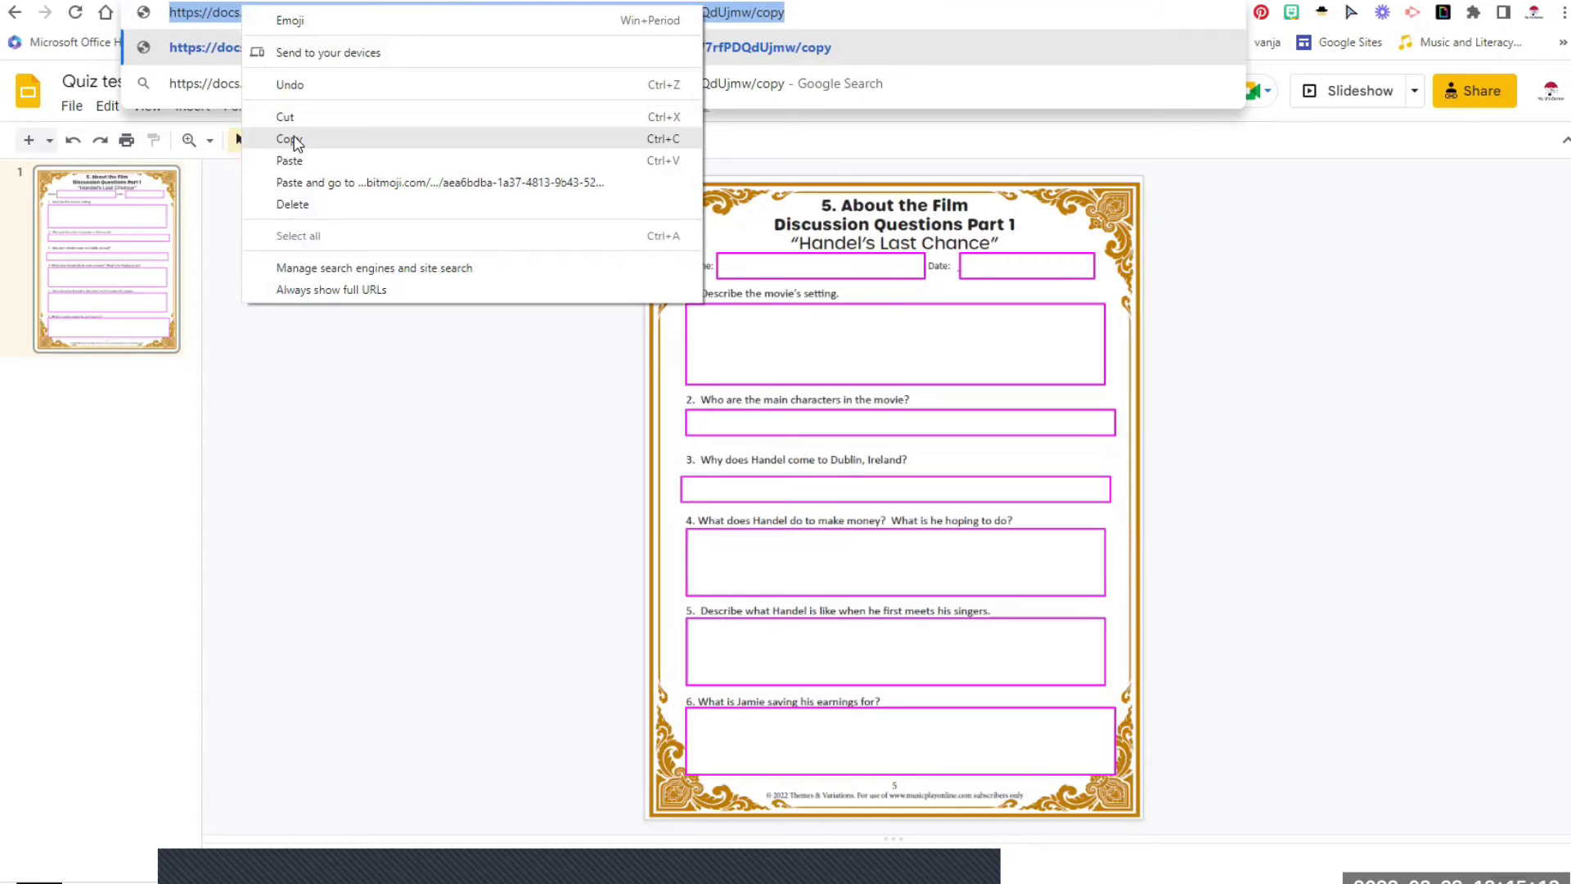
click(296, 144)
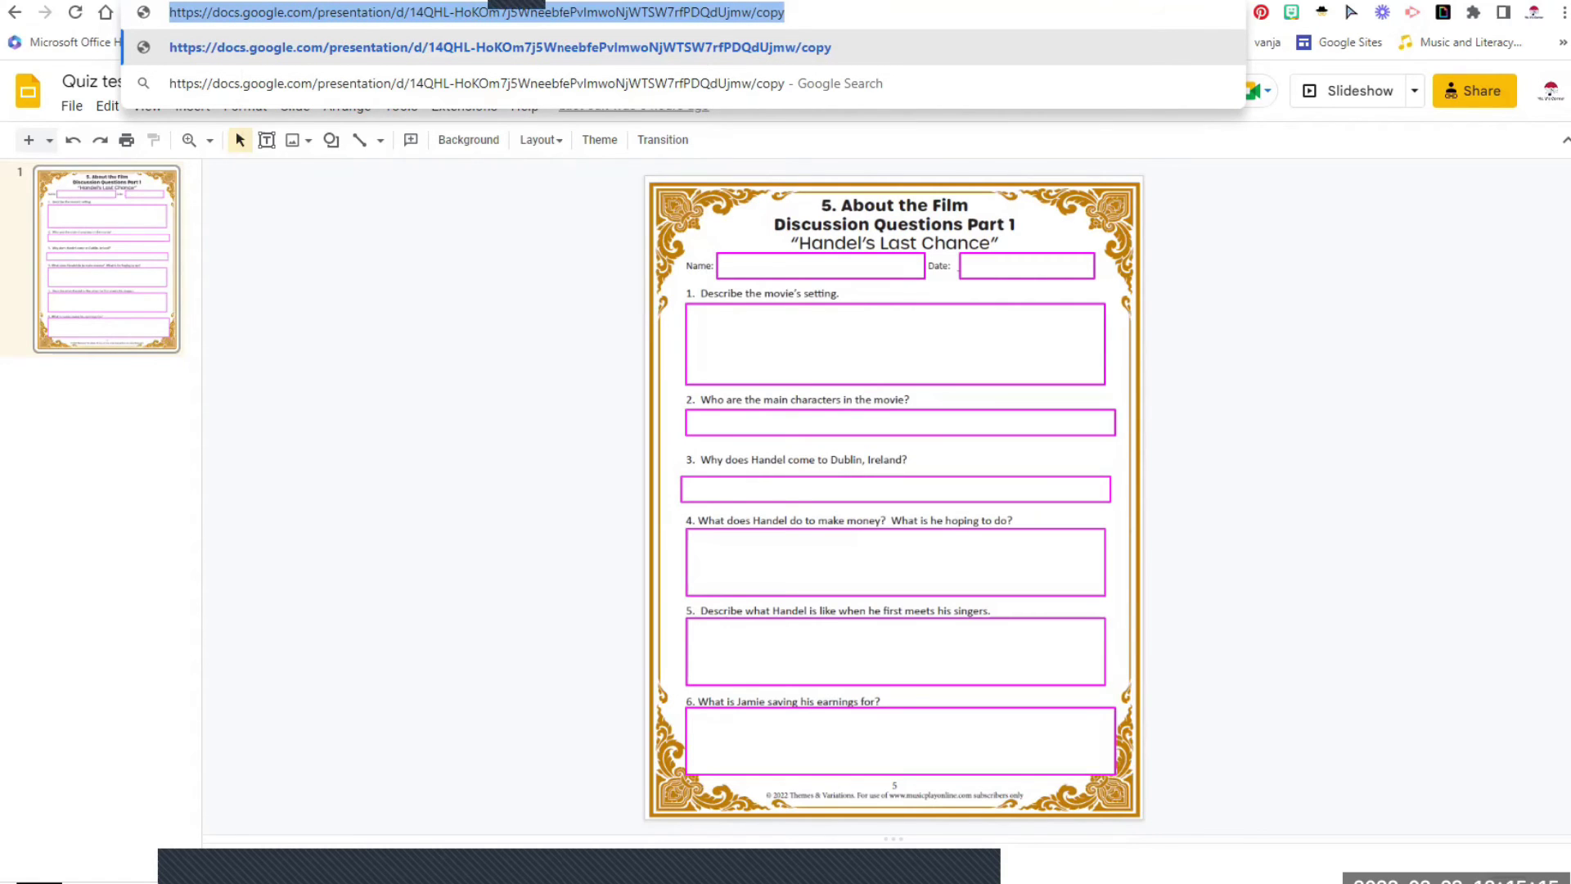
Load the /copy URL in a new tab and make a copy of Quiz test
key(ctrl+t)
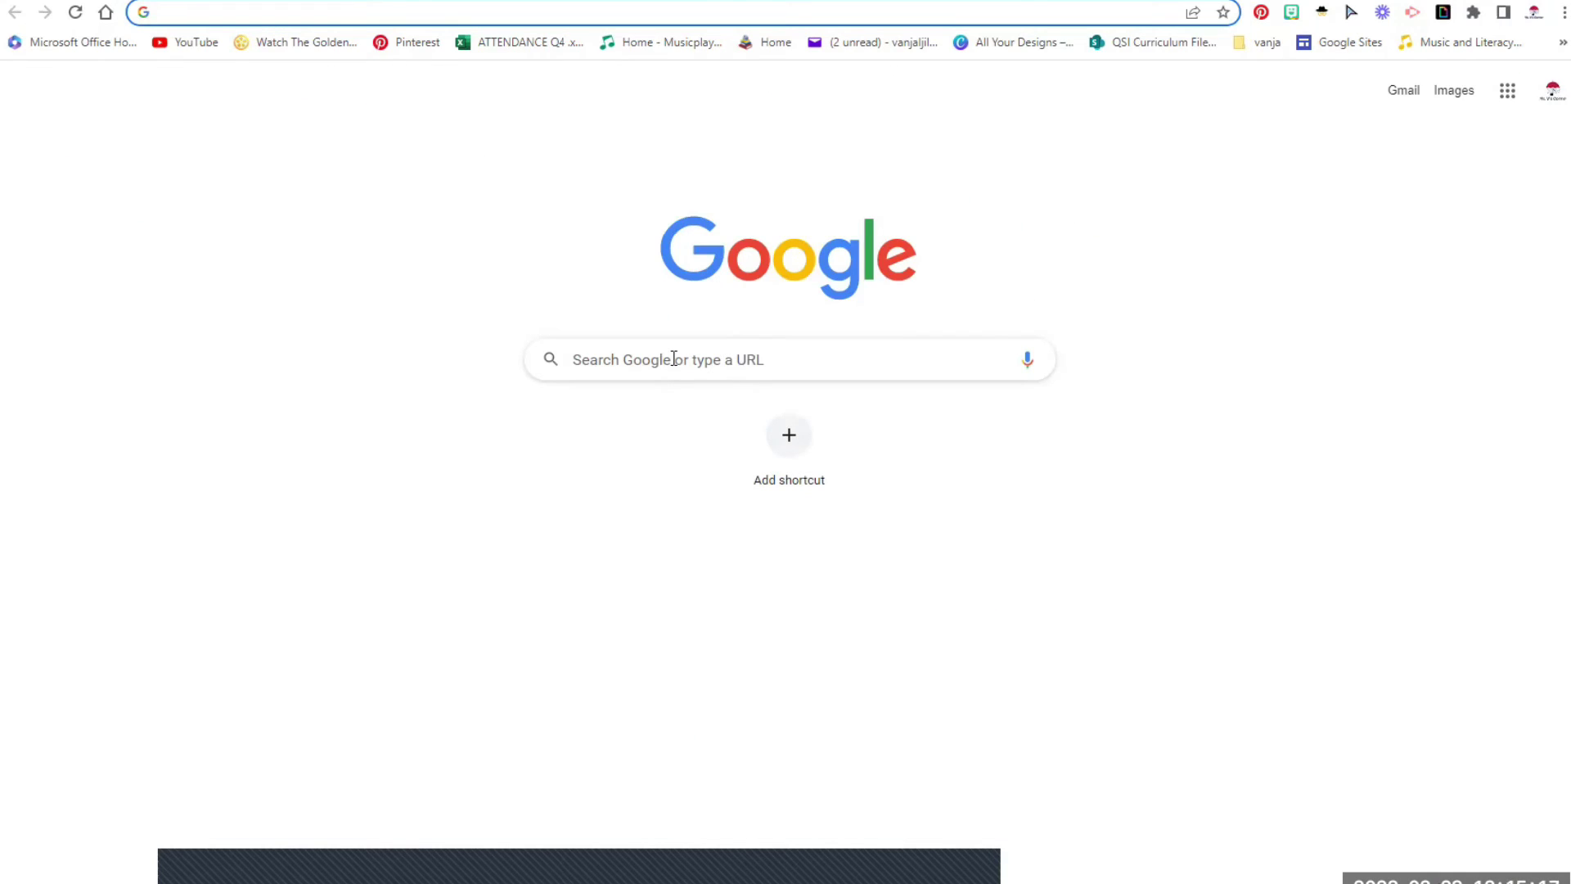
right_click(673, 360)
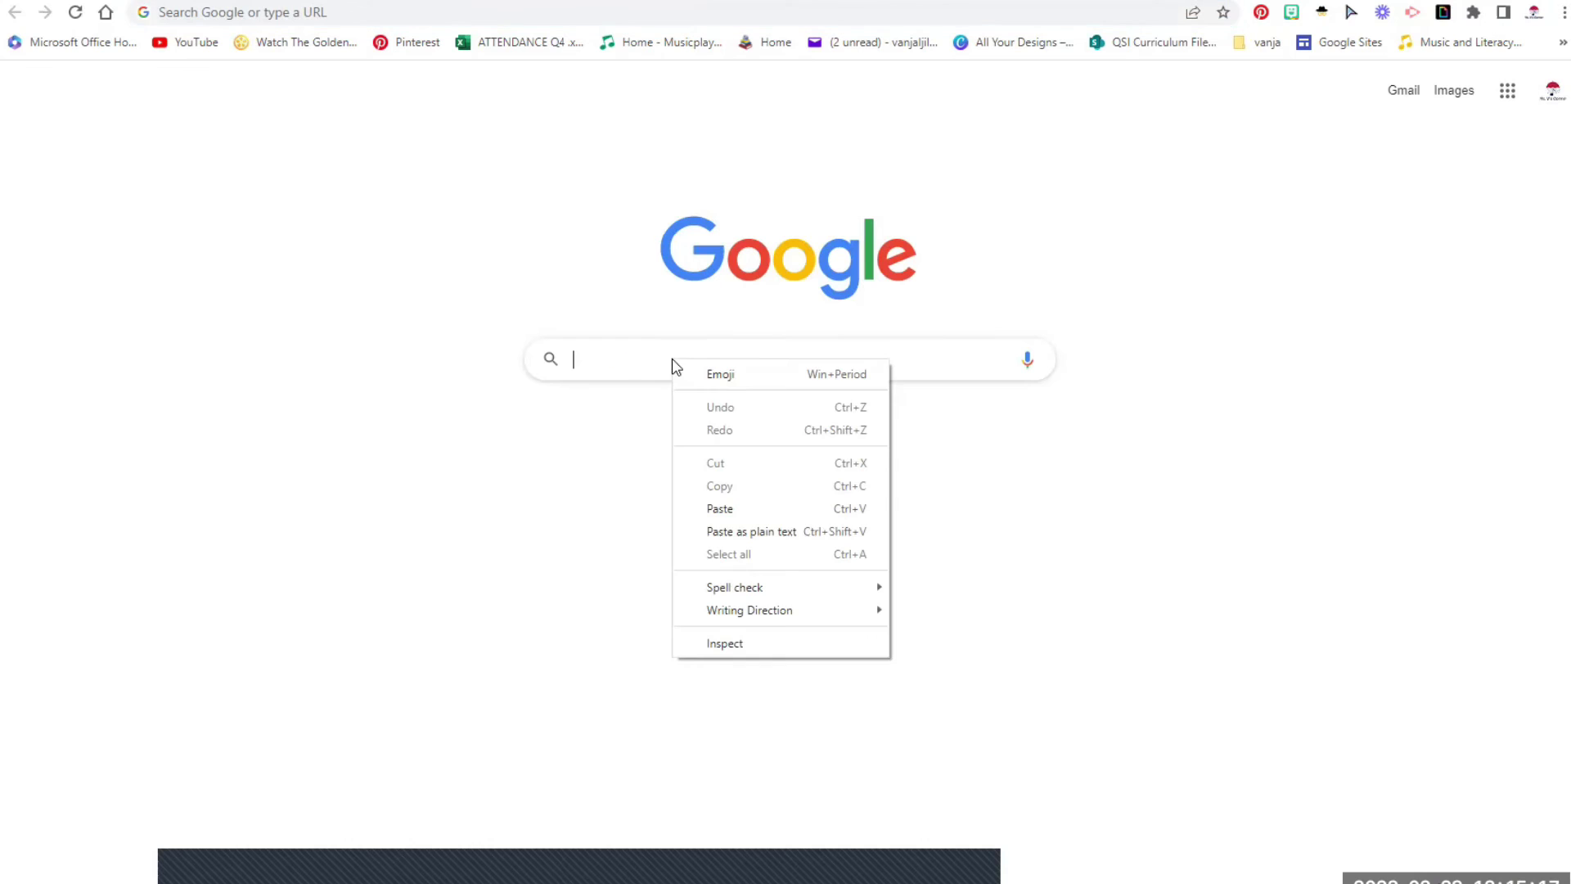
click(724, 510)
key(Return)
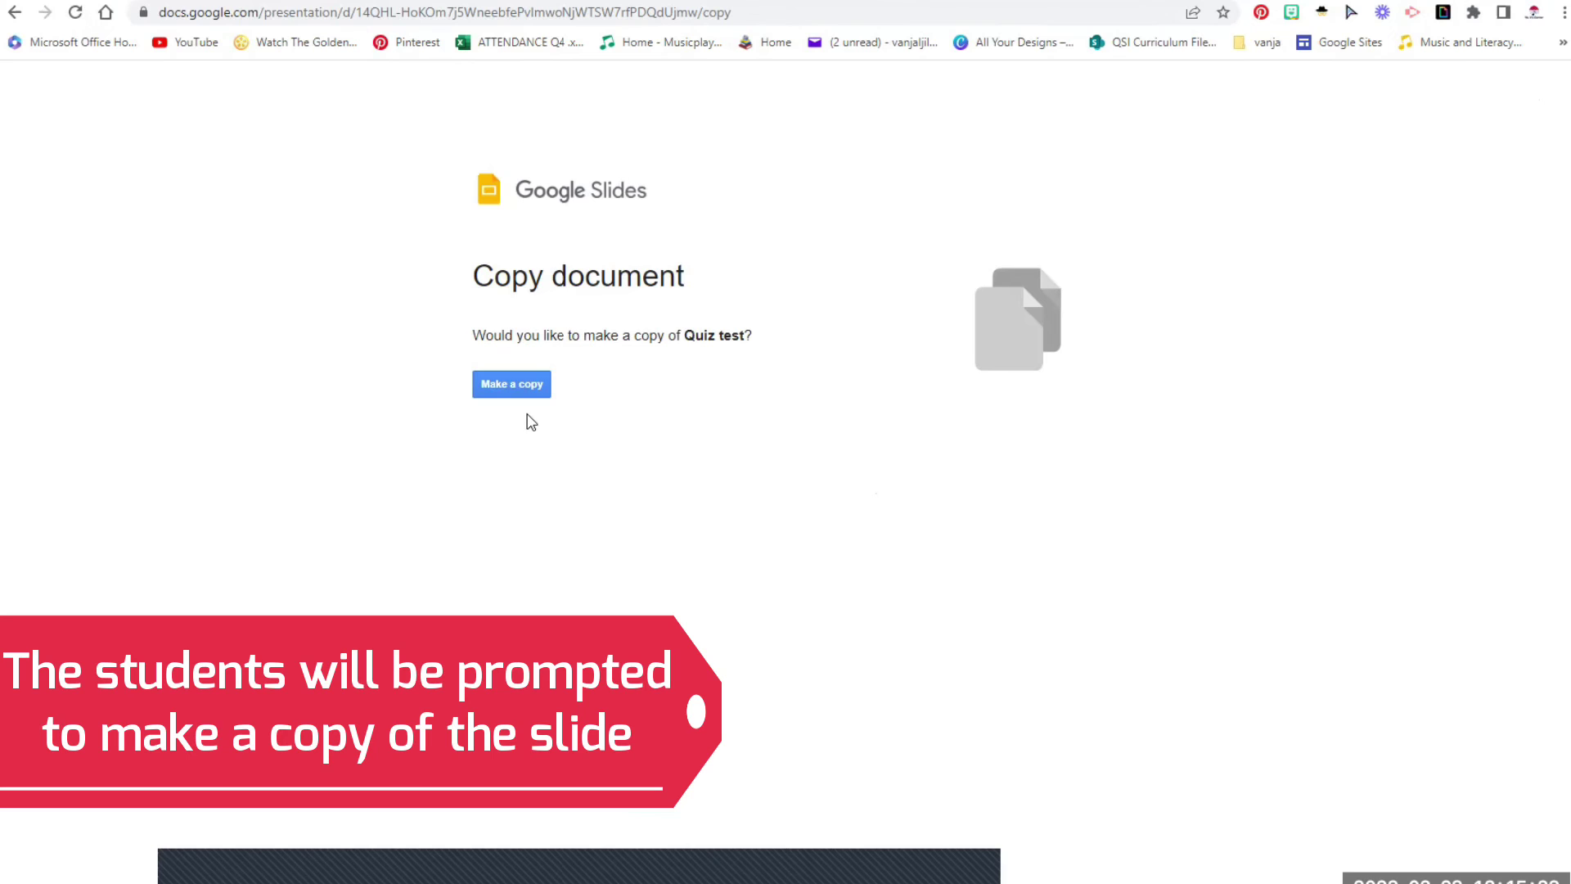
click(513, 386)
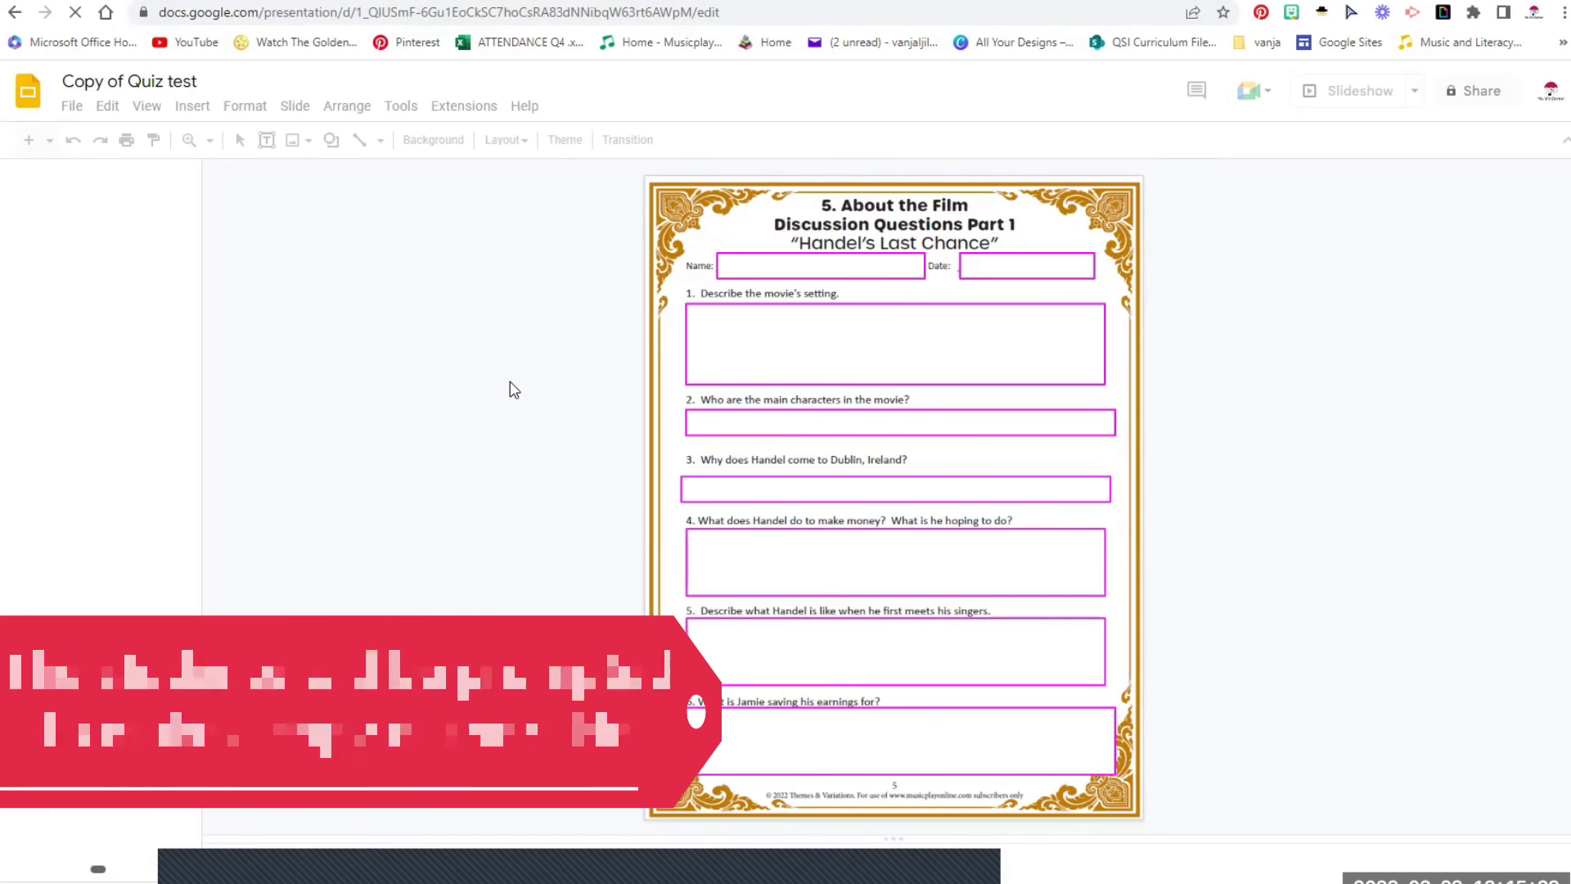
Type random sample text into the Name and Date boxes of Copy of Quiz test
click(779, 273)
text(akhslfkjhaslkdjfh)
click(990, 262)
text(alksjdalfakjshd)
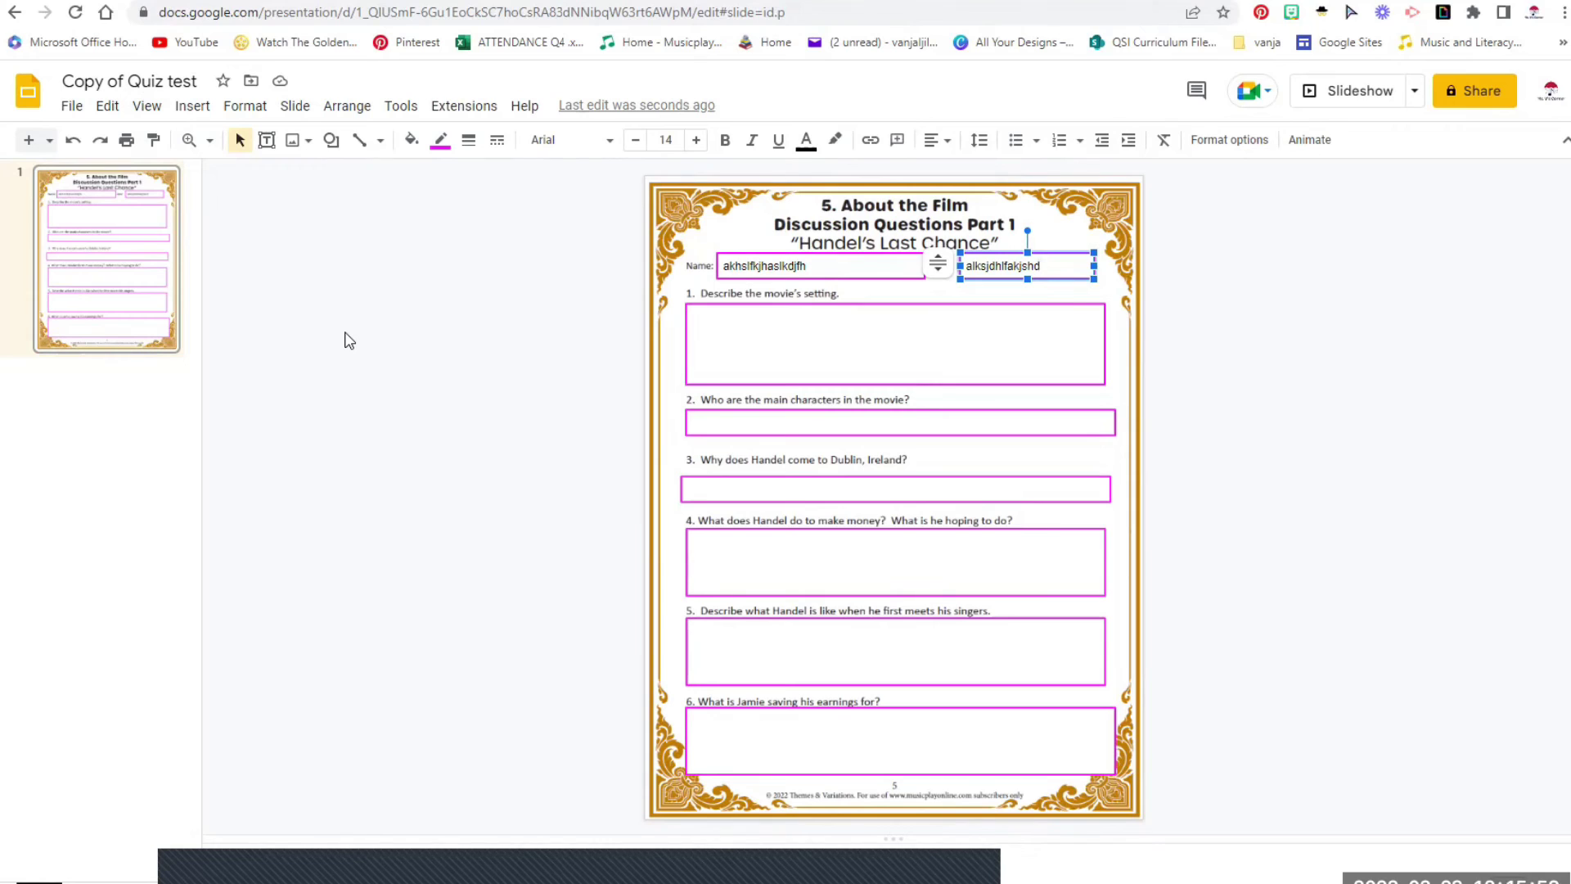
Replace the copy's edit#slide=id.p URL ending with present and select the /present address
click(810, 13)
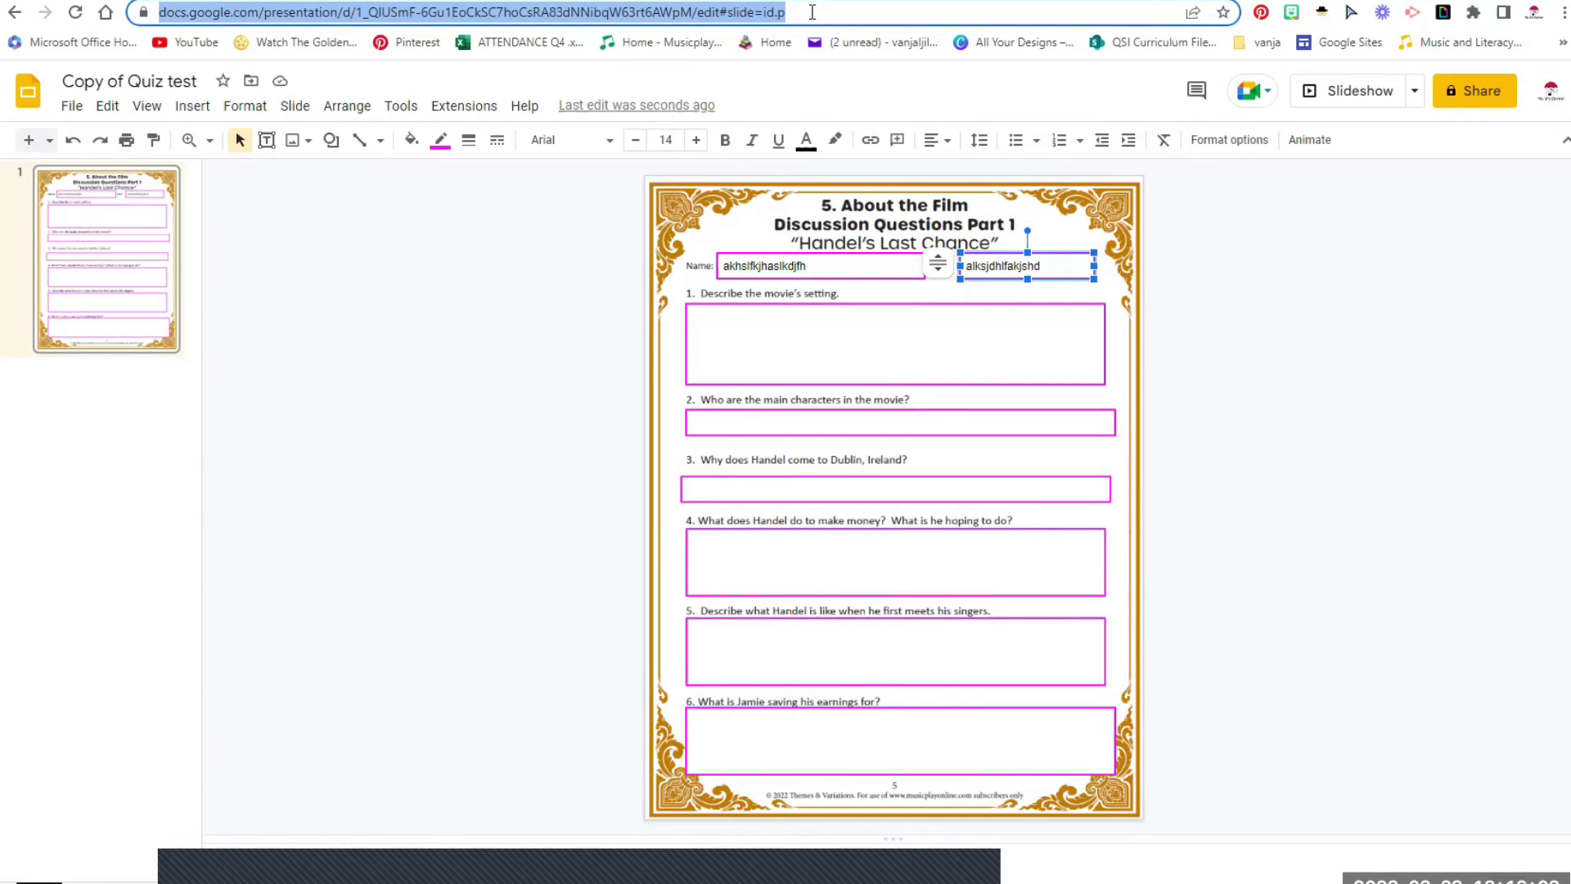
drag(842, 13, 734, 27)
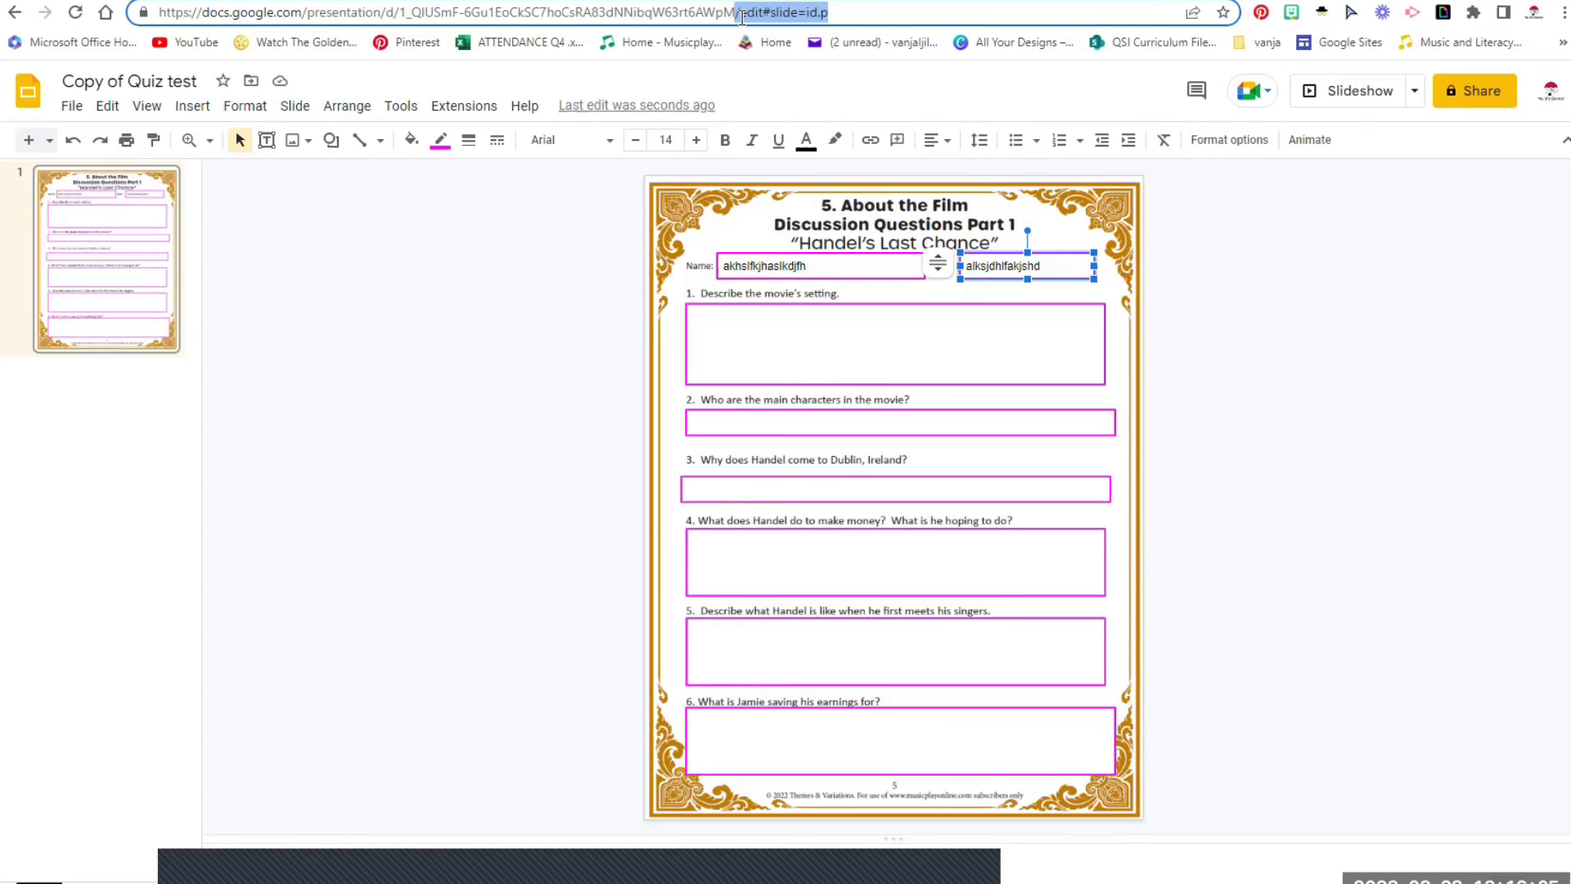
text(present)
click(499, 253)
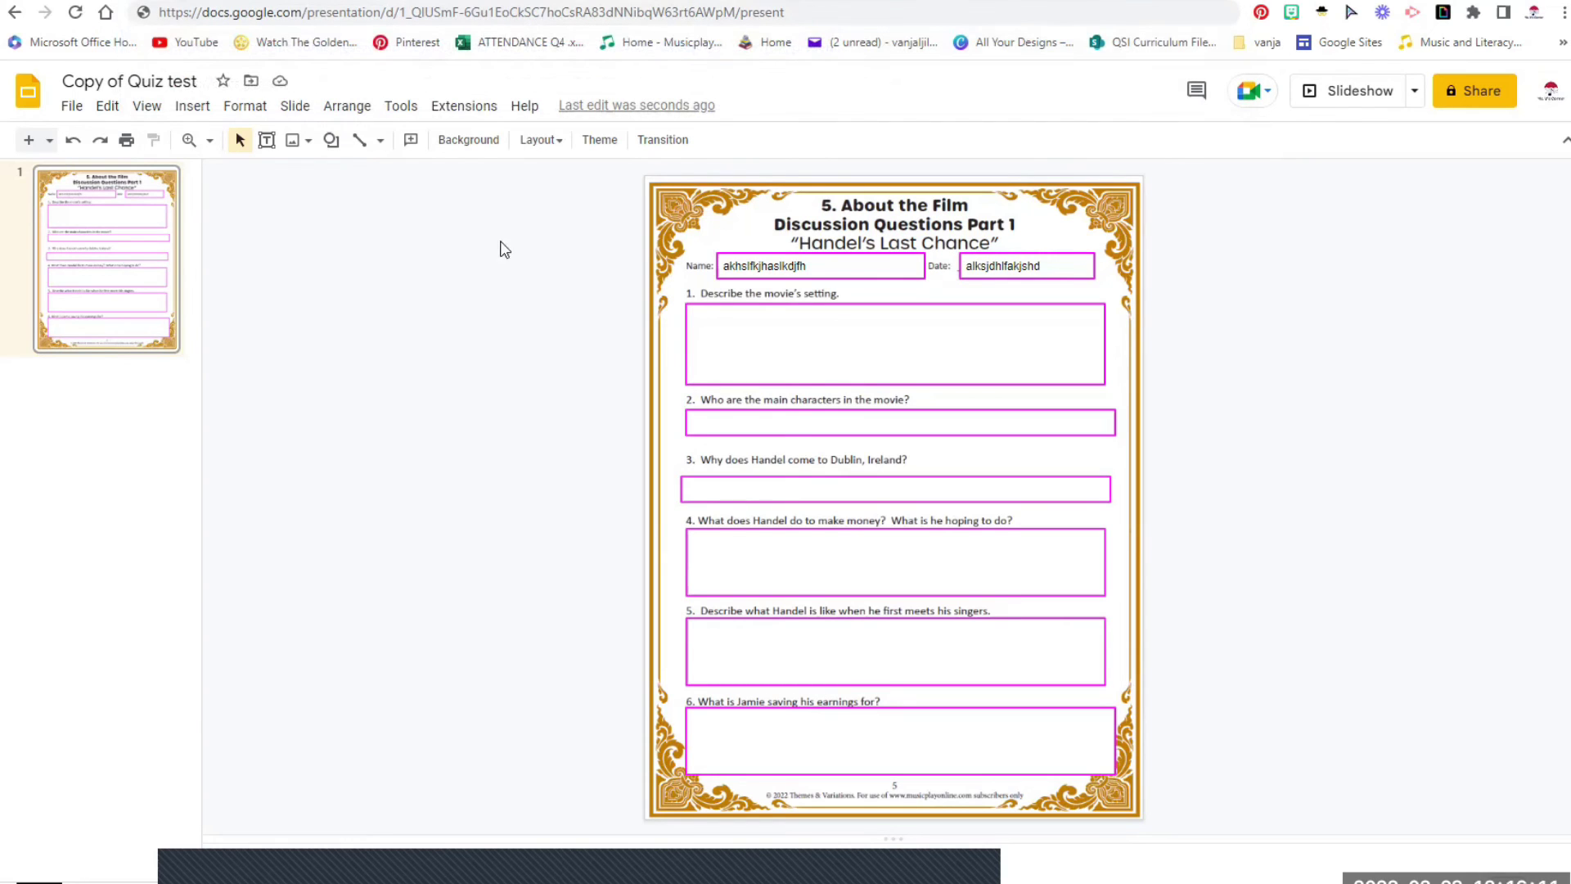
click(486, 15)
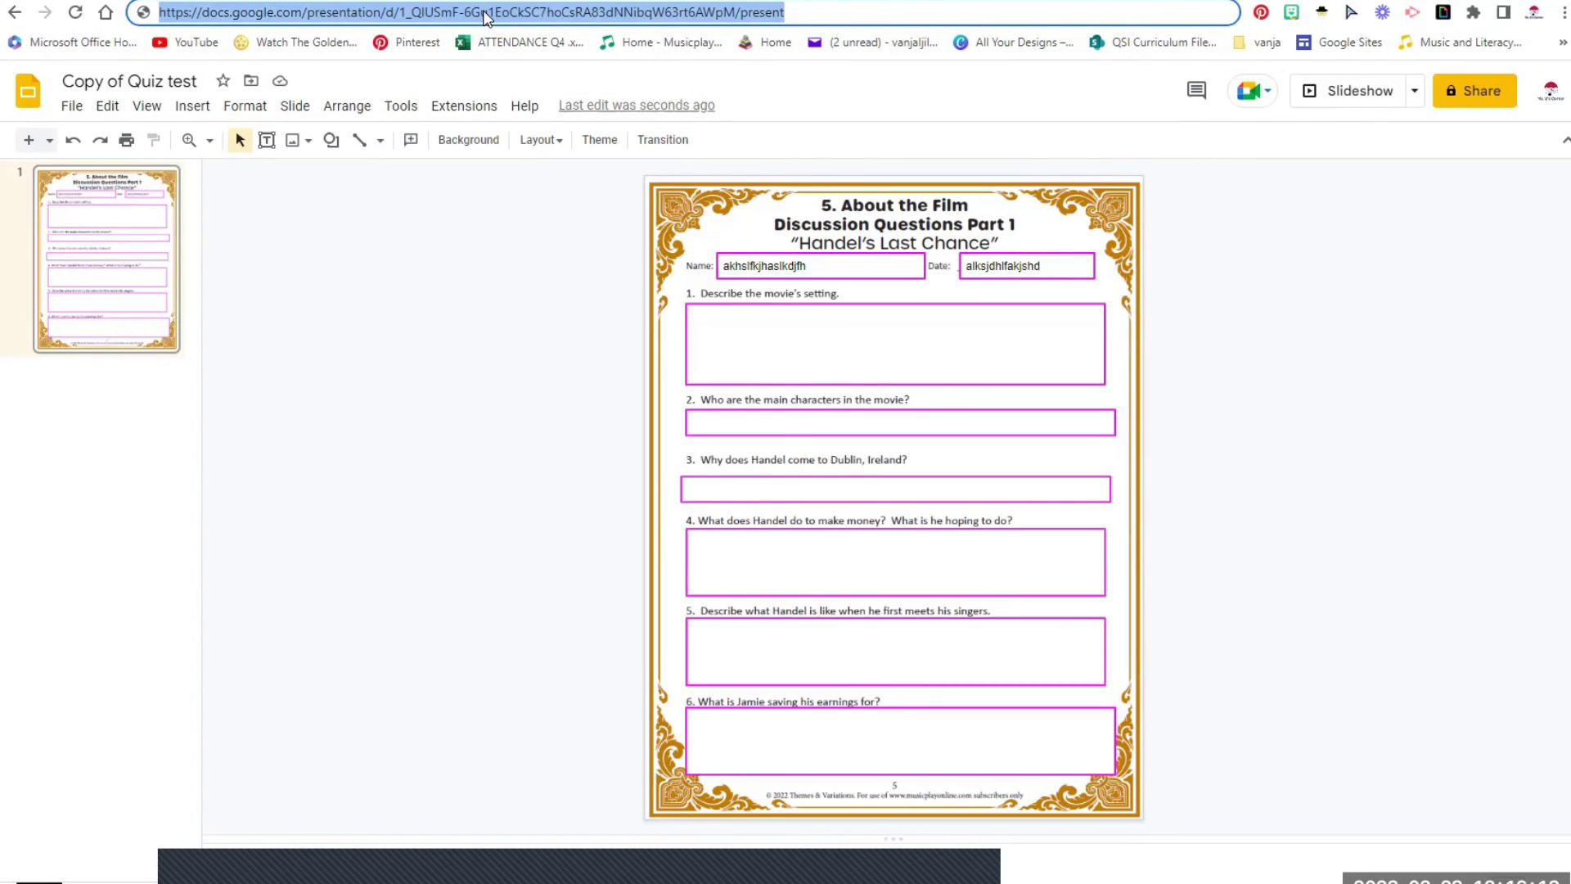